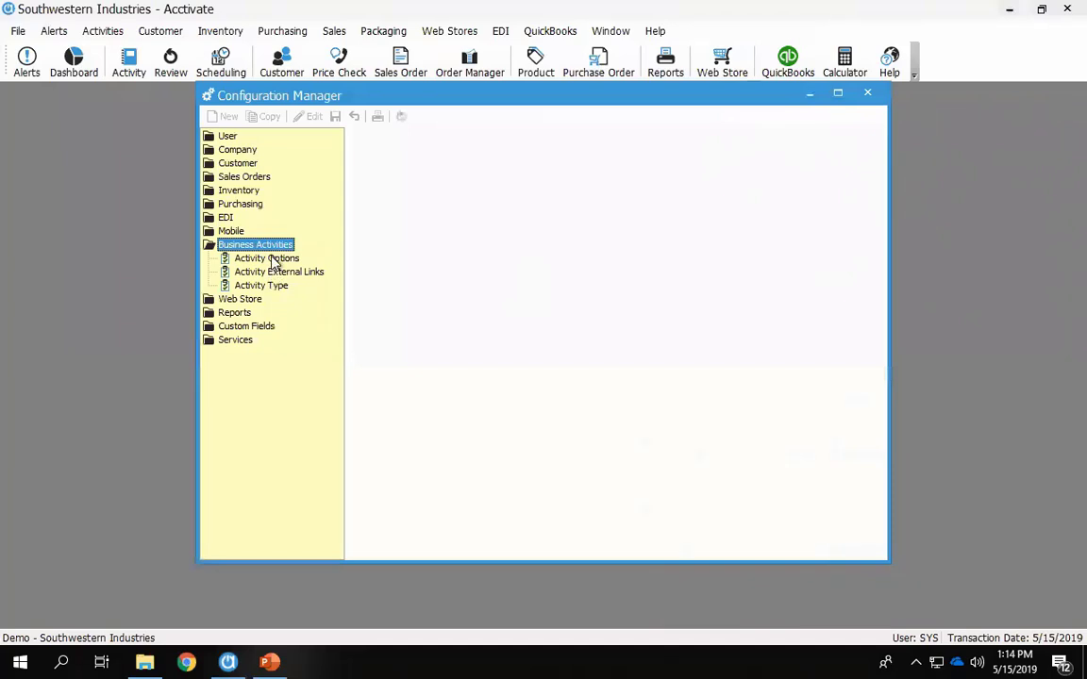
- Review the business activity options and external links in the configuration, and open the activity type settings
{"action": "left_click", "coordinate": [267, 259]}
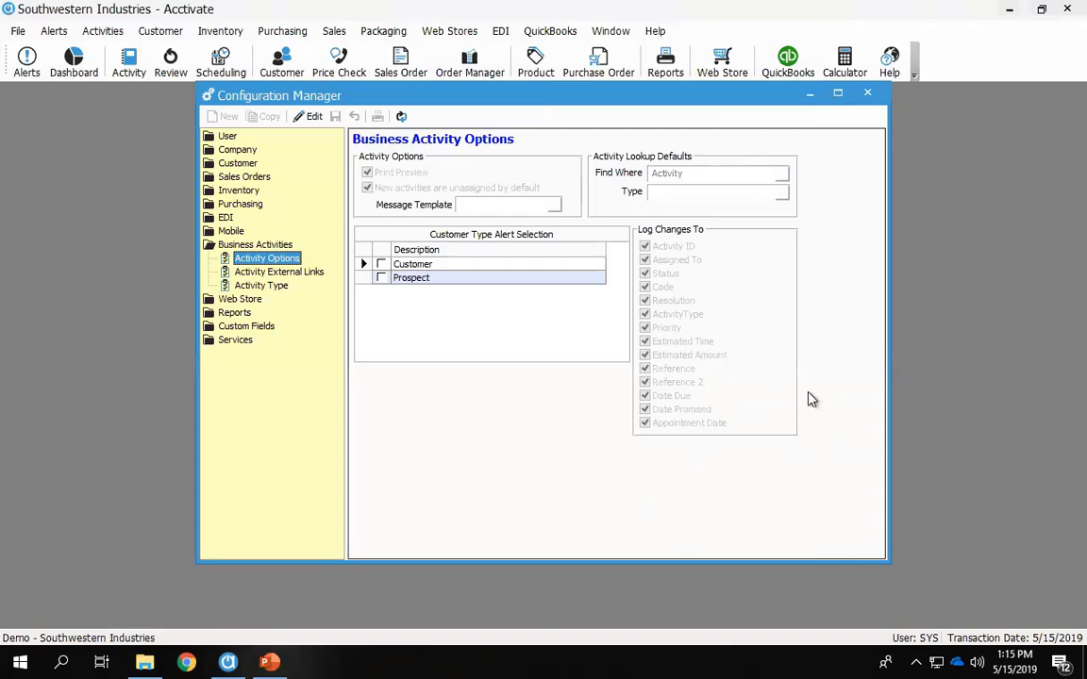
{"action": "left_click", "coordinate": [269, 272]}
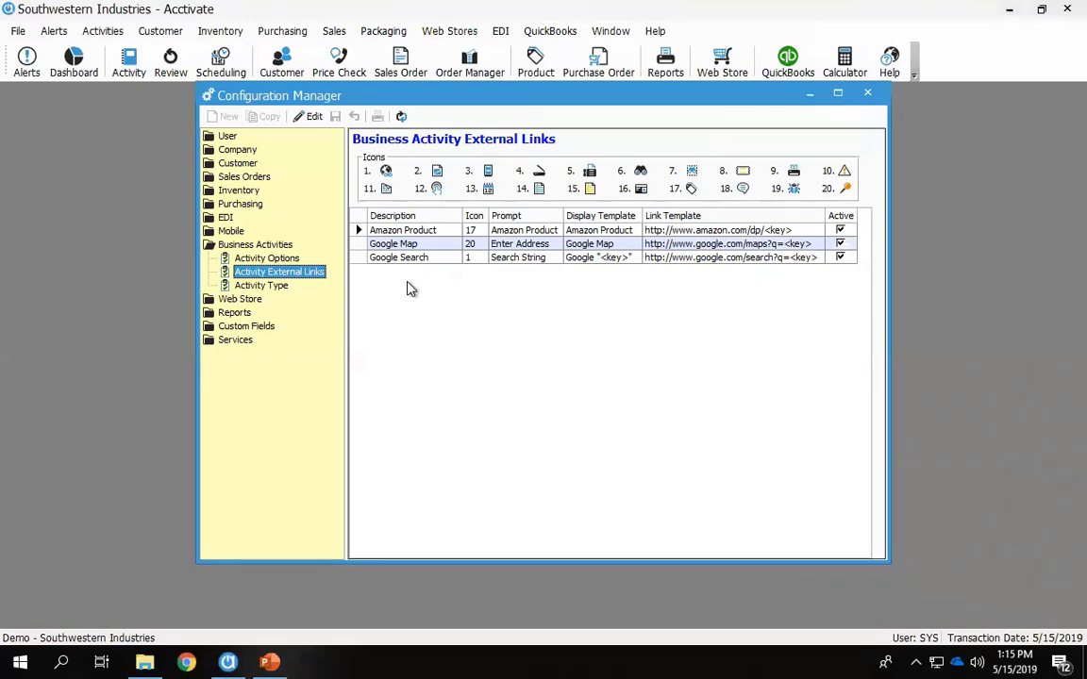
{"action": "left_click", "coordinate": [266, 288]}
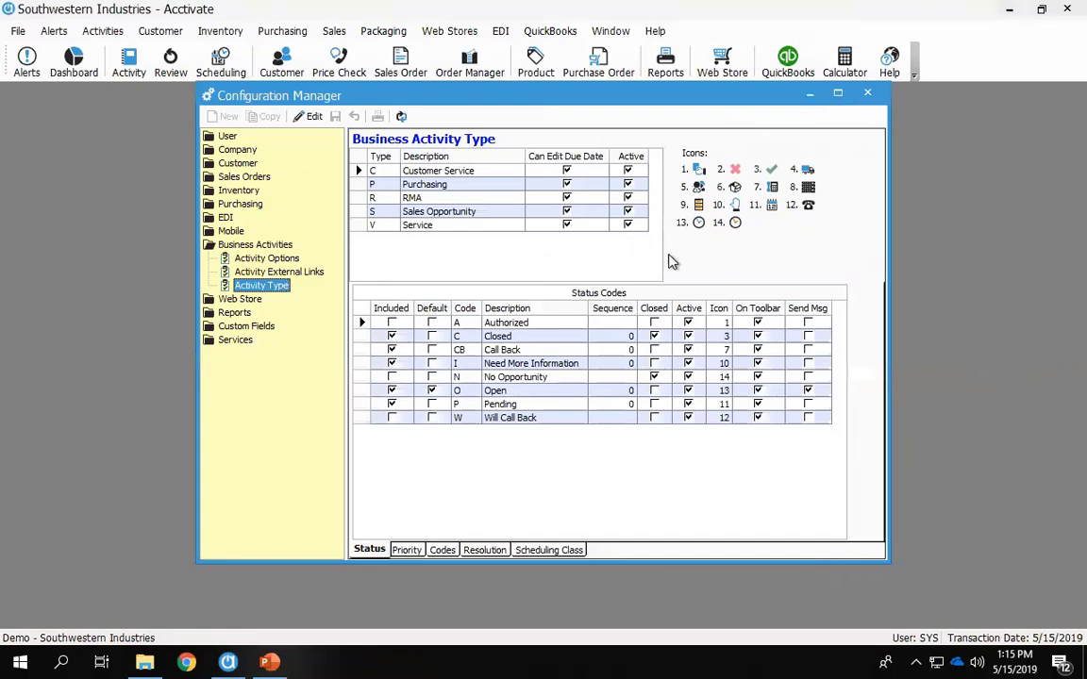
- Examine the status codes and priority codes configured for the RMA activity type
{"action": "left_click", "coordinate": [358, 198]}
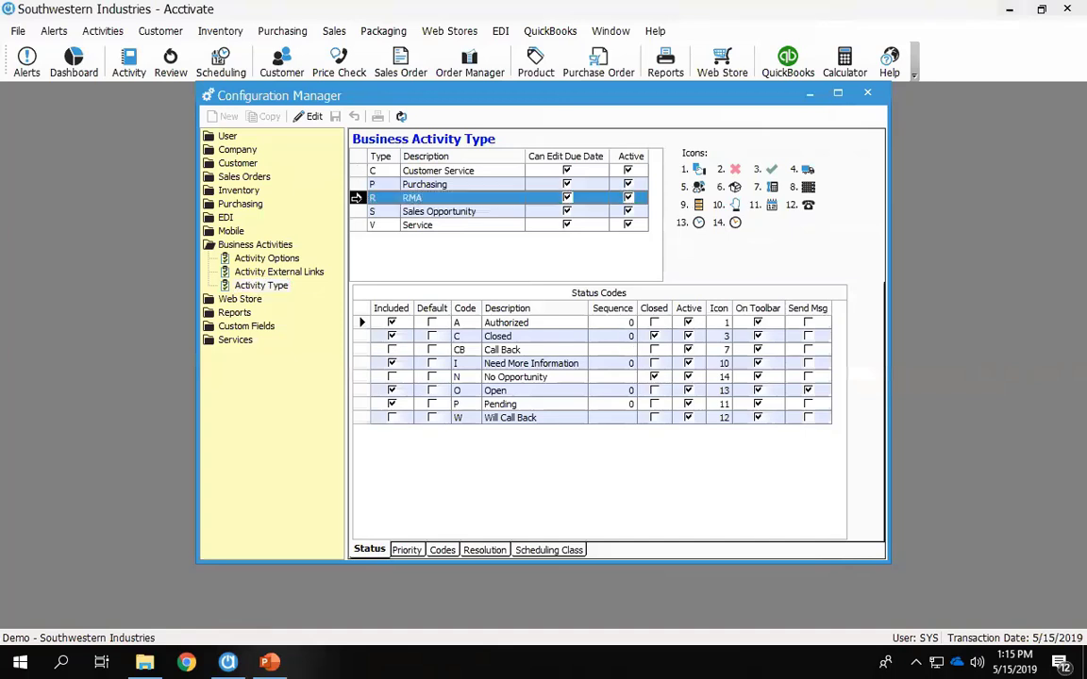
{"action": "left_click", "coordinate": [466, 199]}
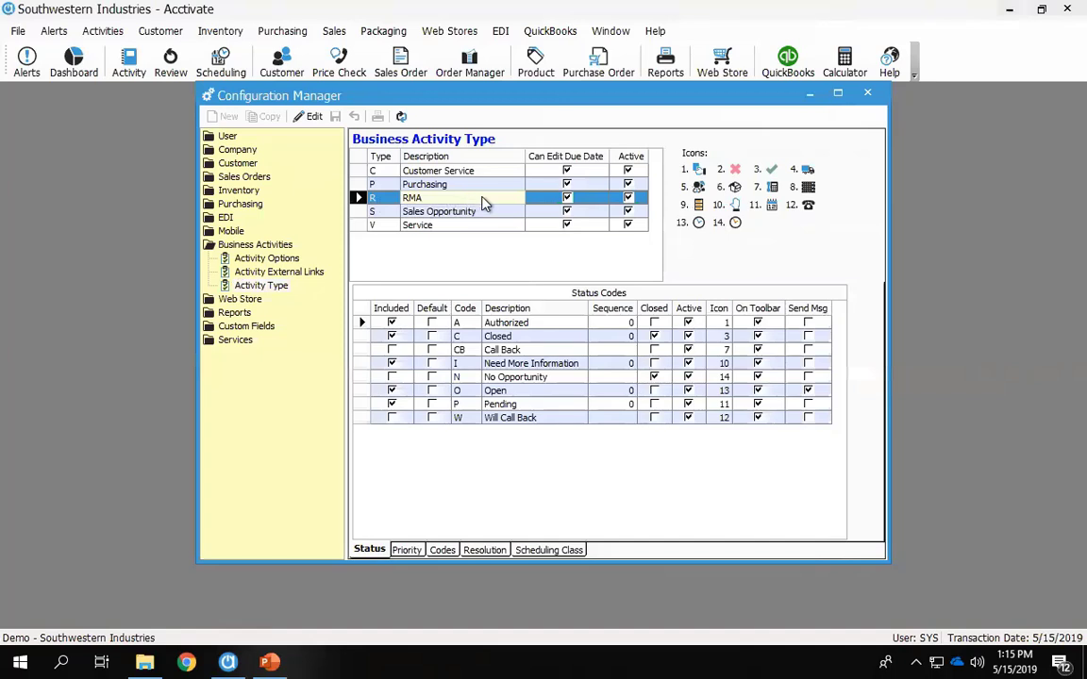
{"action": "left_click", "coordinate": [448, 201]}
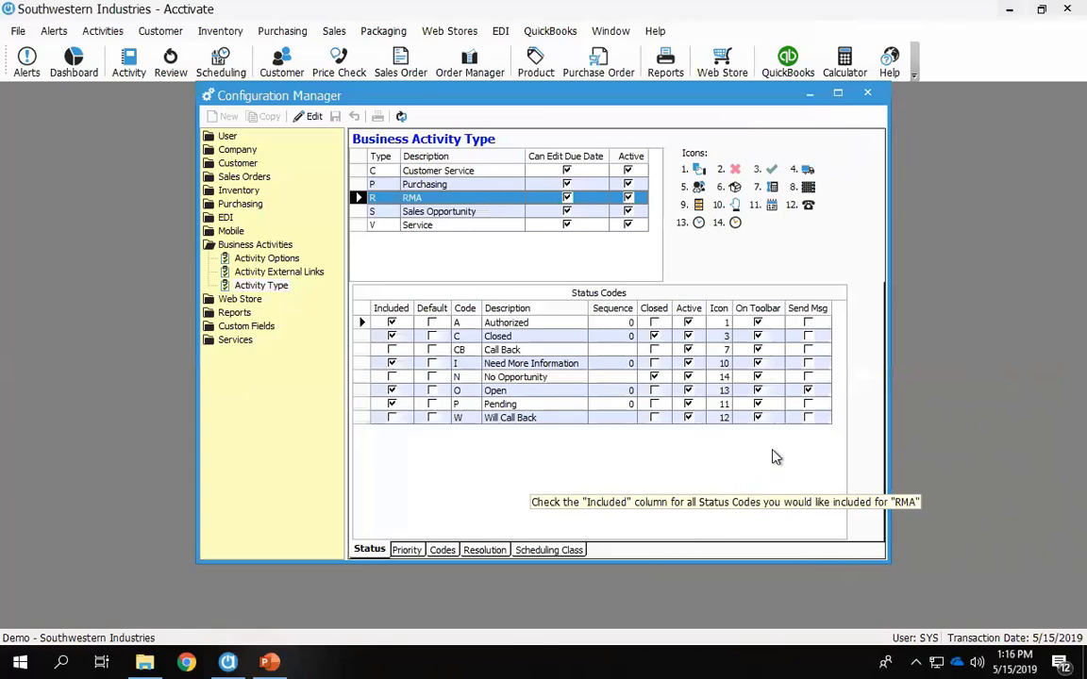
{"action": "left_click", "coordinate": [408, 553]}
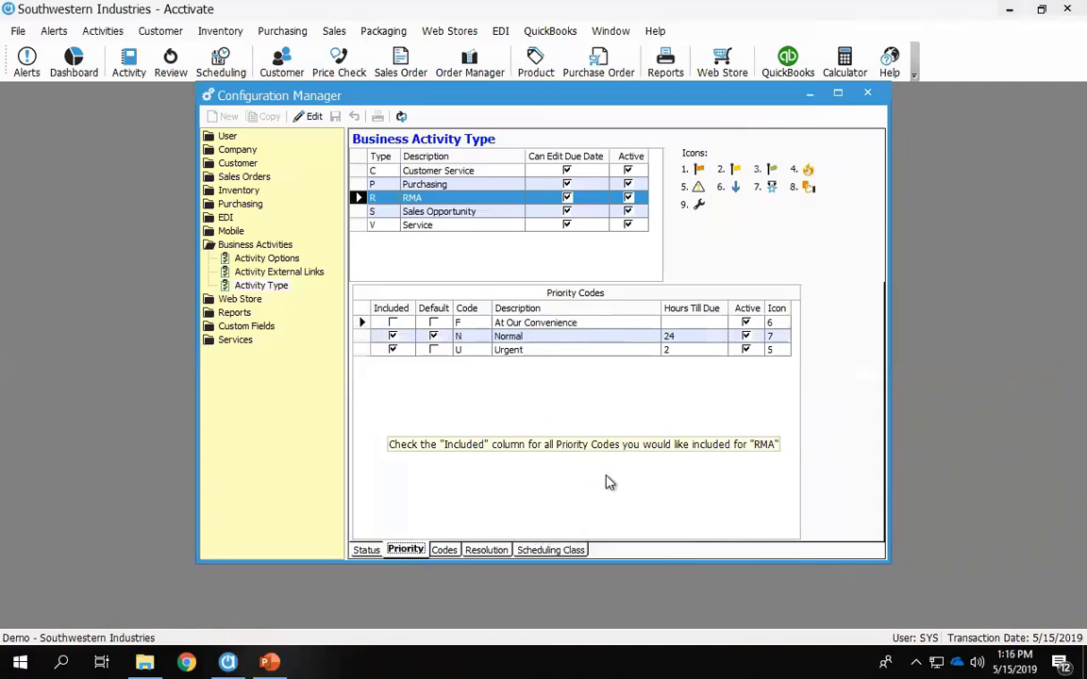
{"action": "left_click", "coordinate": [309, 116]}
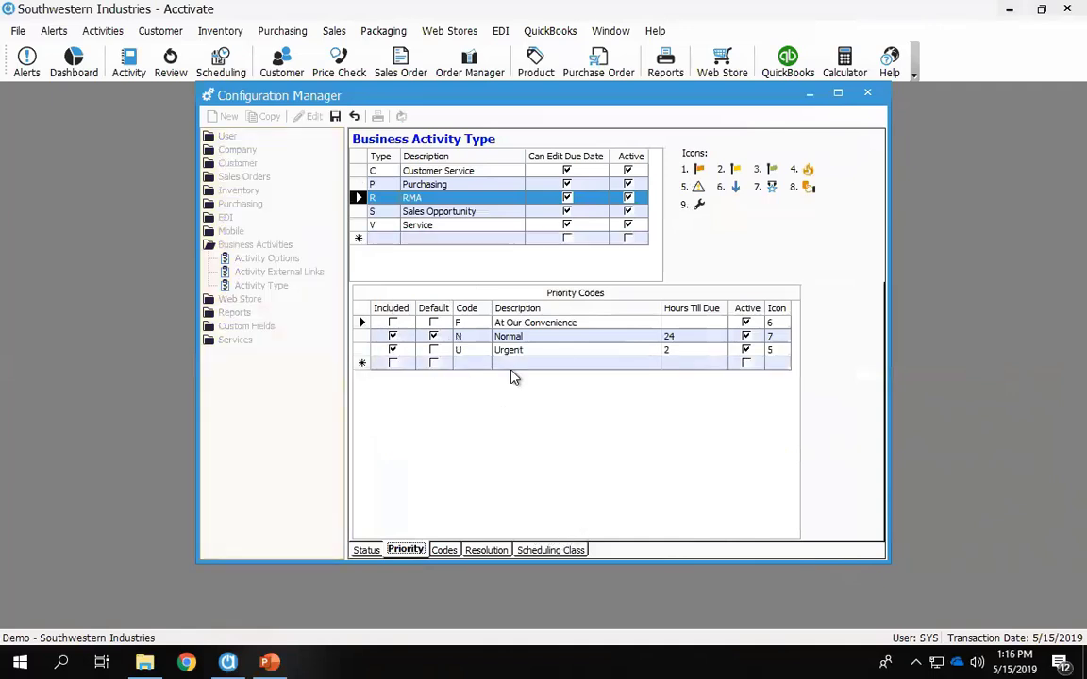
{"action": "left_click", "coordinate": [563, 360]}
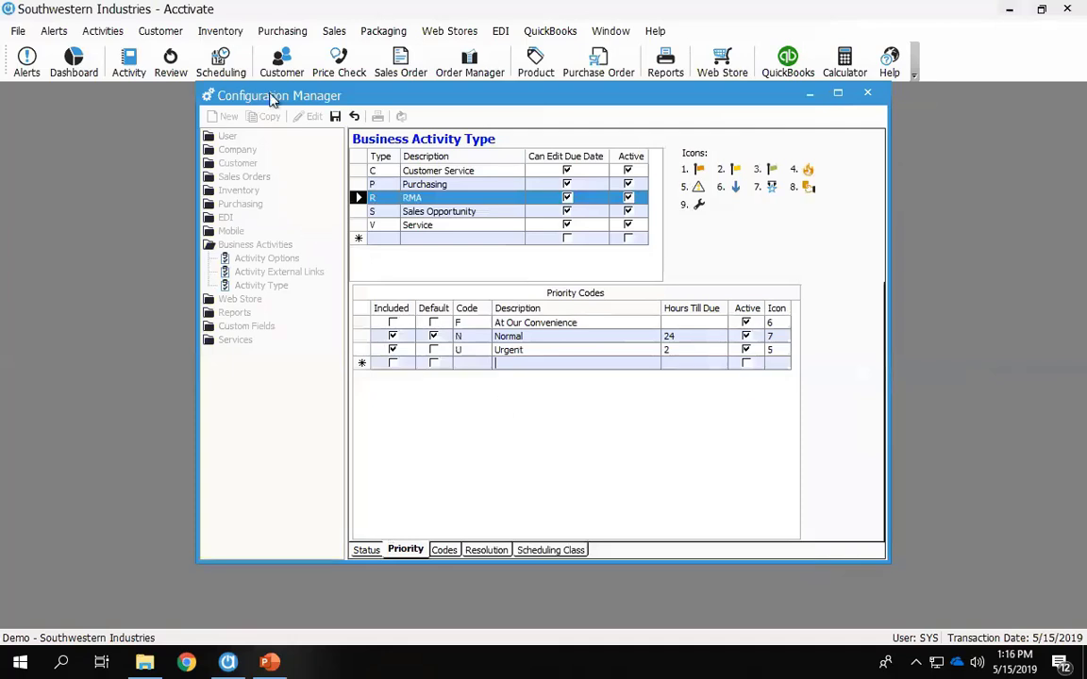
{"action": "left_click", "coordinate": [336, 116]}
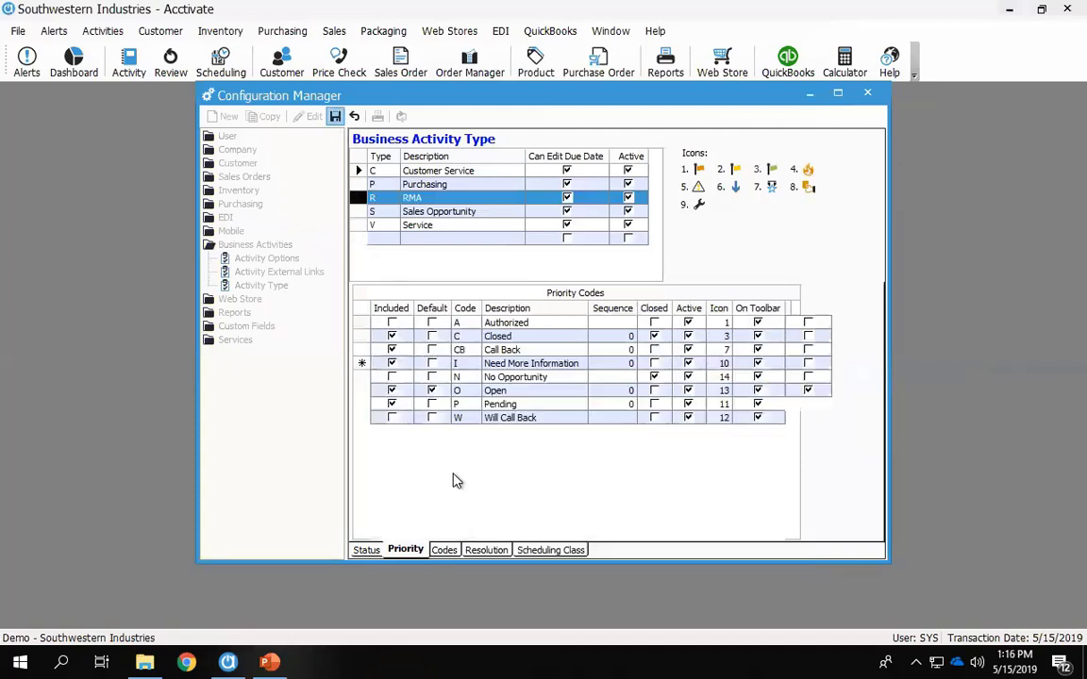
- Review the issue codes, resolutions and scheduling classes of the activity types, and close the configuration
{"action": "left_click", "coordinate": [446, 551]}
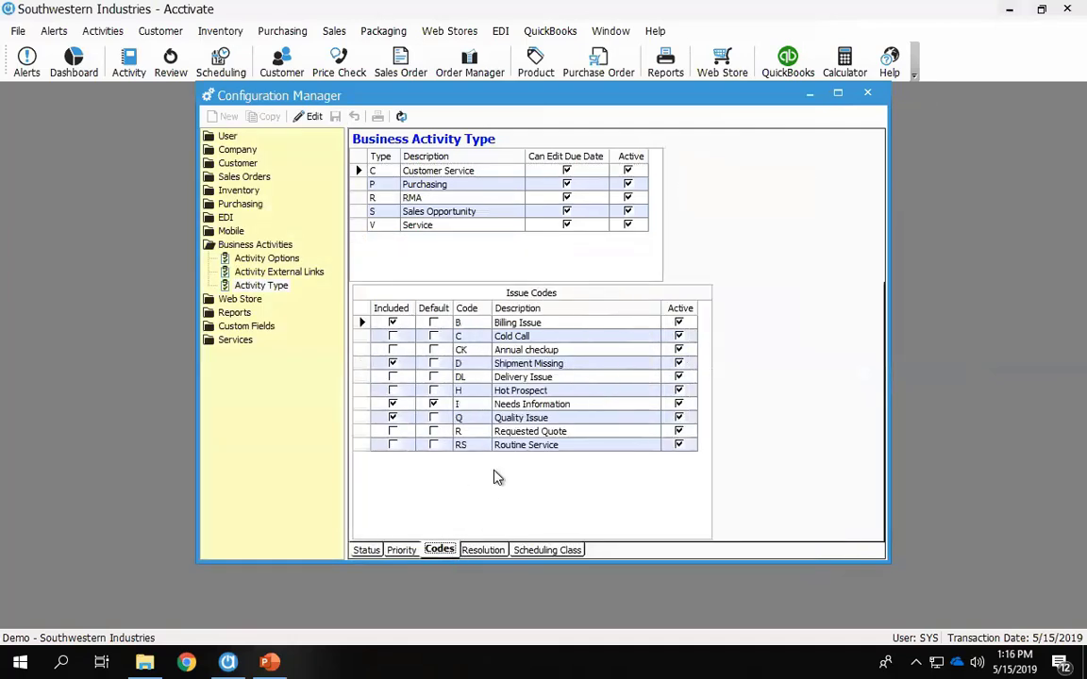
{"action": "left_click", "coordinate": [482, 550]}
{"action": "left_click", "coordinate": [559, 550]}
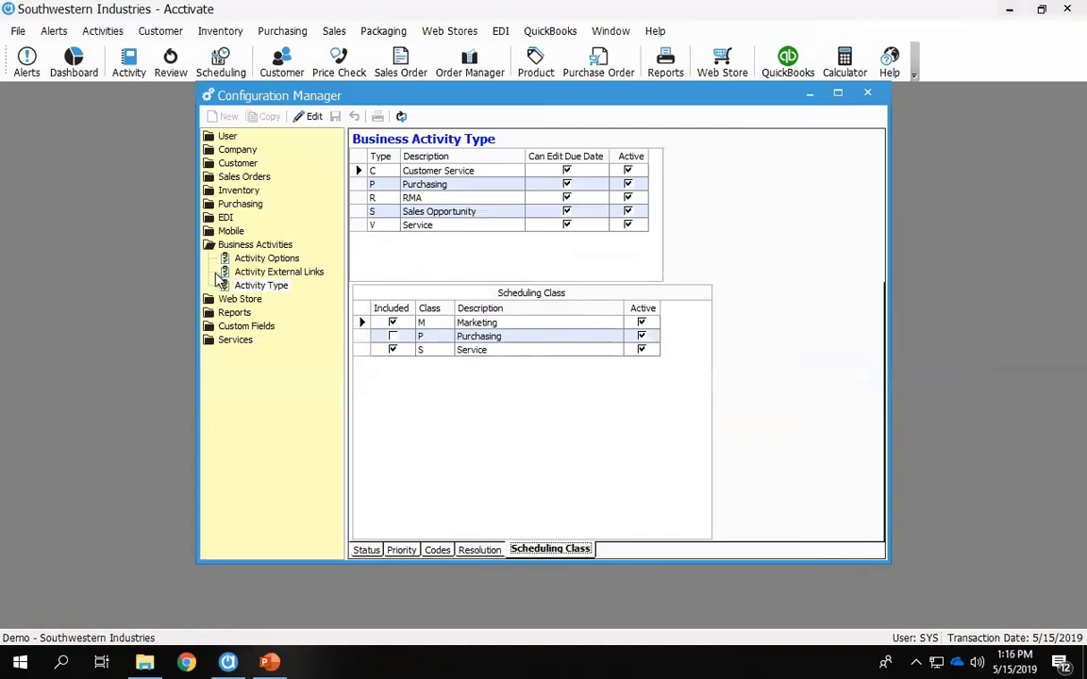
{"action": "left_click", "coordinate": [868, 95]}
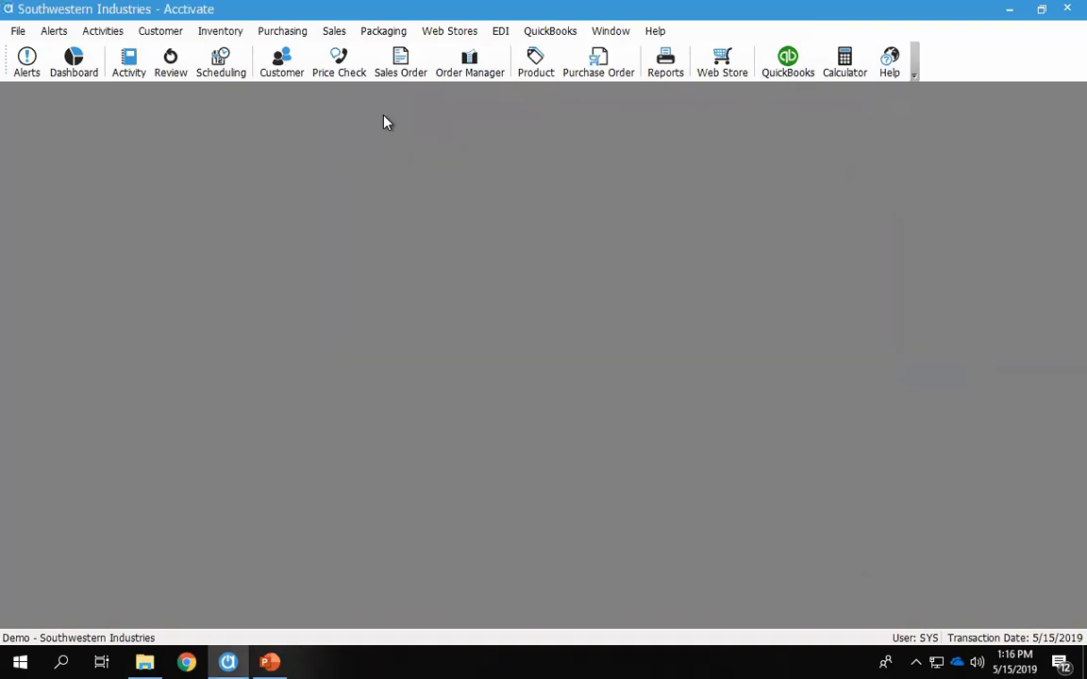
- Create a new business activity of type RMA
{"action": "left_click", "coordinate": [129, 72]}
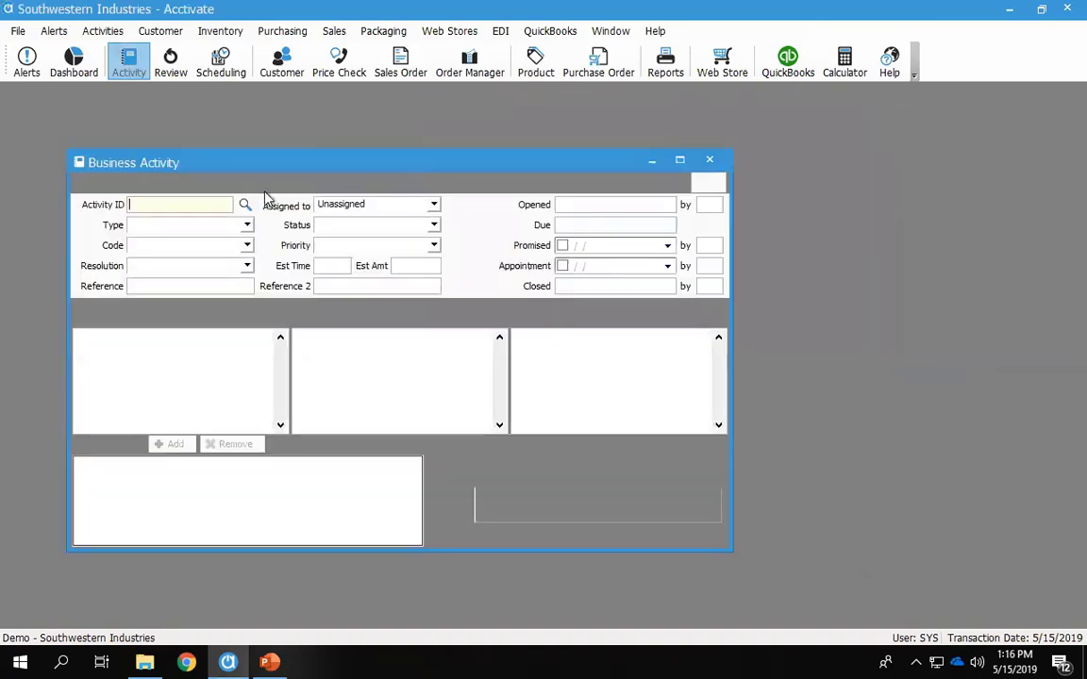
{"action": "left_click", "coordinate": [93, 186]}
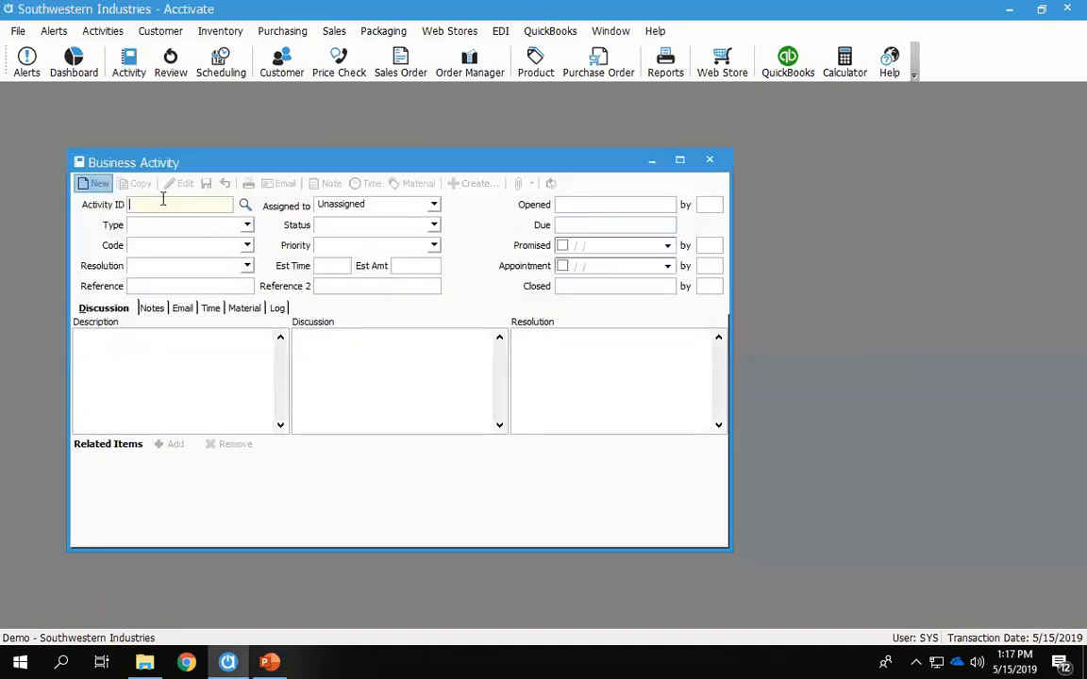
{"action": "left_click", "coordinate": [248, 226]}
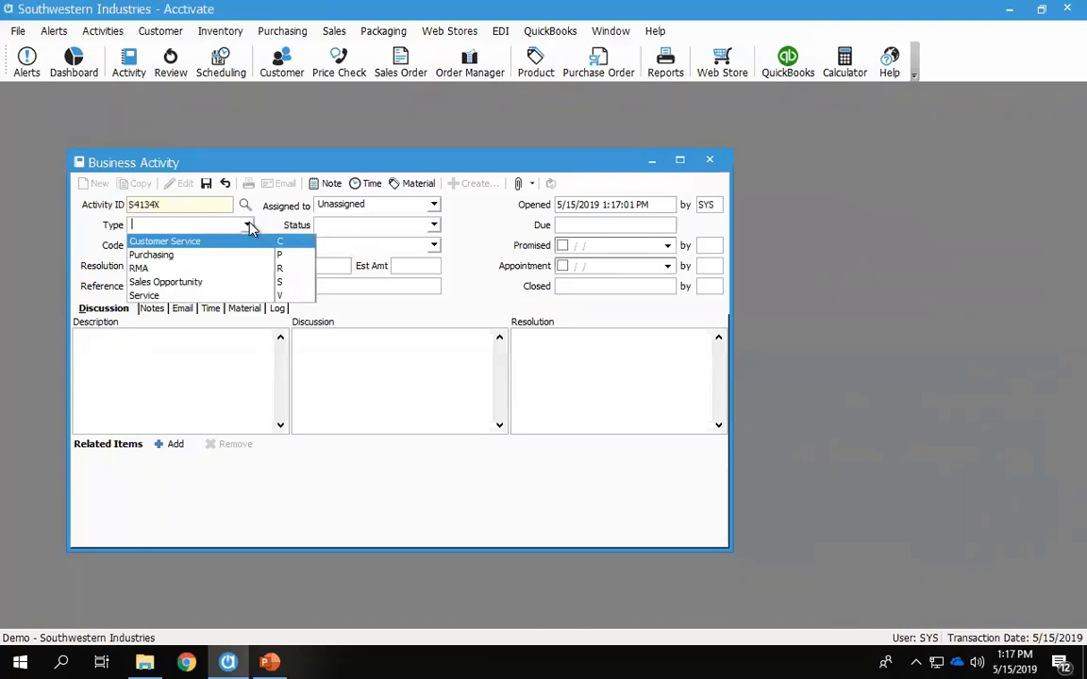
{"action": "left_click", "coordinate": [217, 270]}
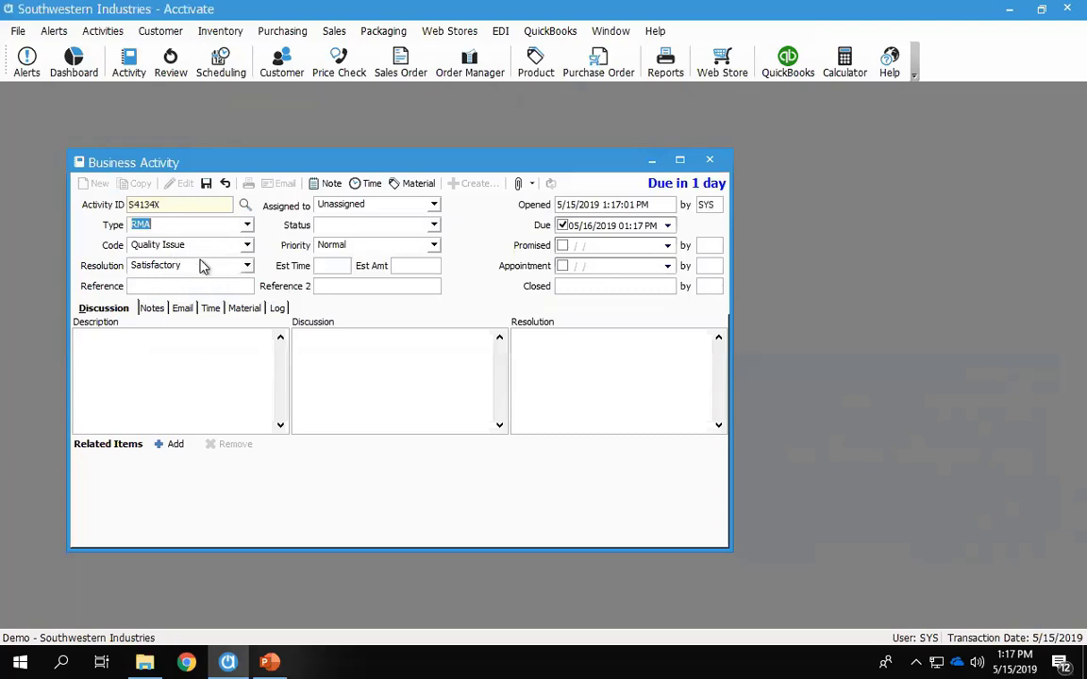
- Set the RMA activity's code to Delivery Issue and clear its resolution
{"action": "left_click", "coordinate": [435, 226]}
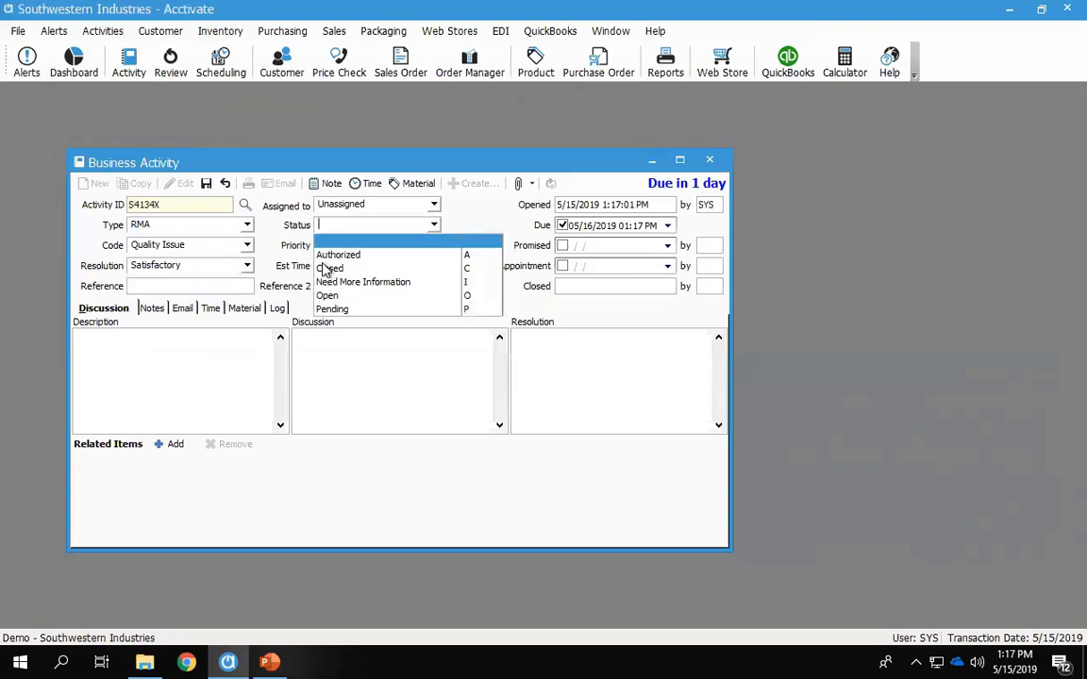
{"action": "left_click", "coordinate": [436, 225]}
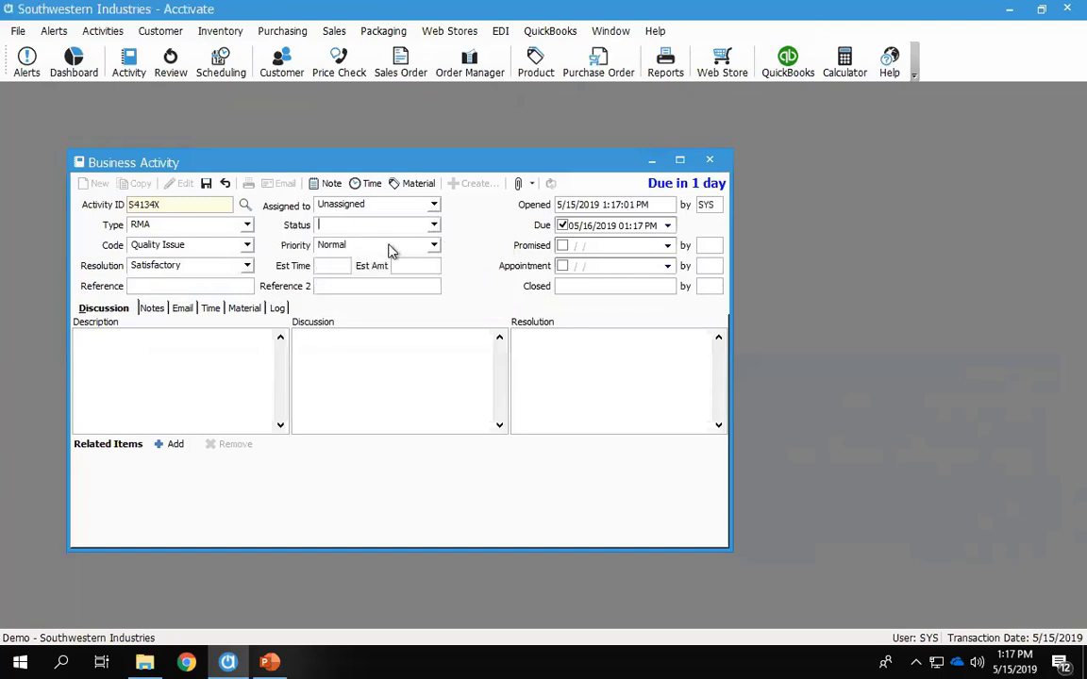
{"action": "left_click", "coordinate": [245, 247]}
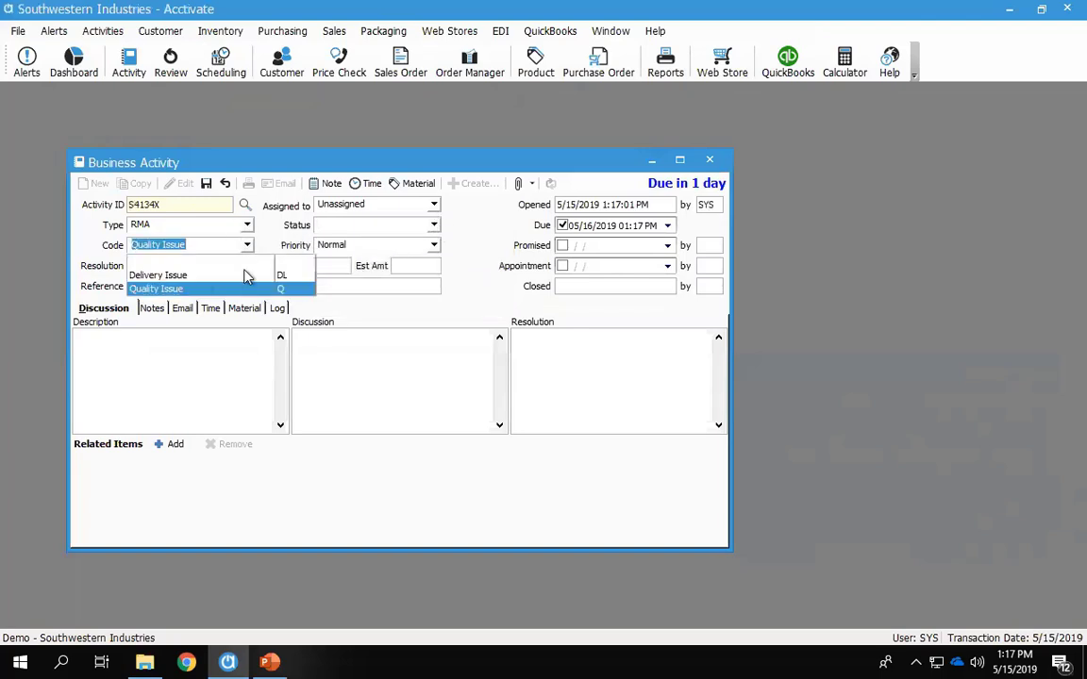
{"action": "left_click", "coordinate": [157, 275]}
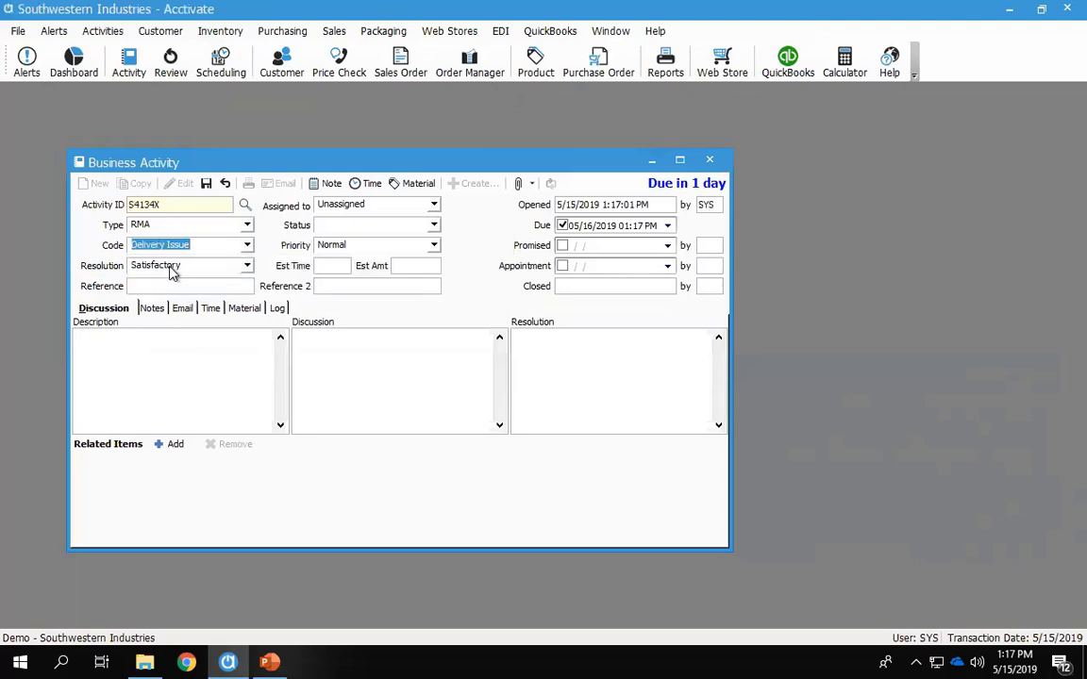
{"action": "left_click", "coordinate": [248, 266]}
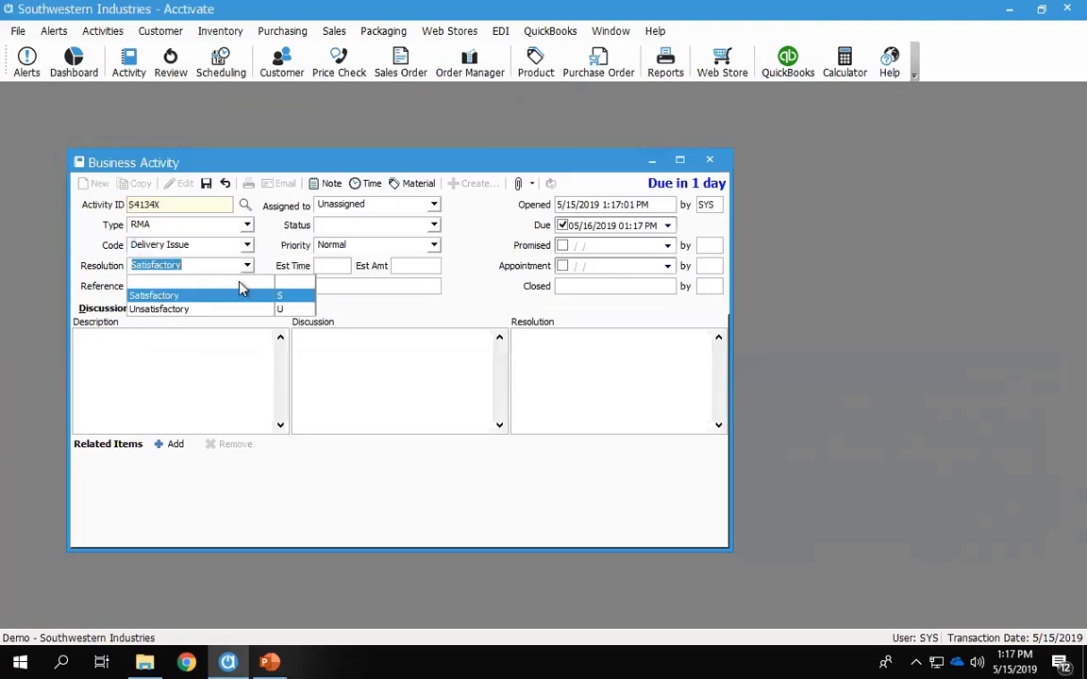
{"action": "left_click", "coordinate": [260, 281]}
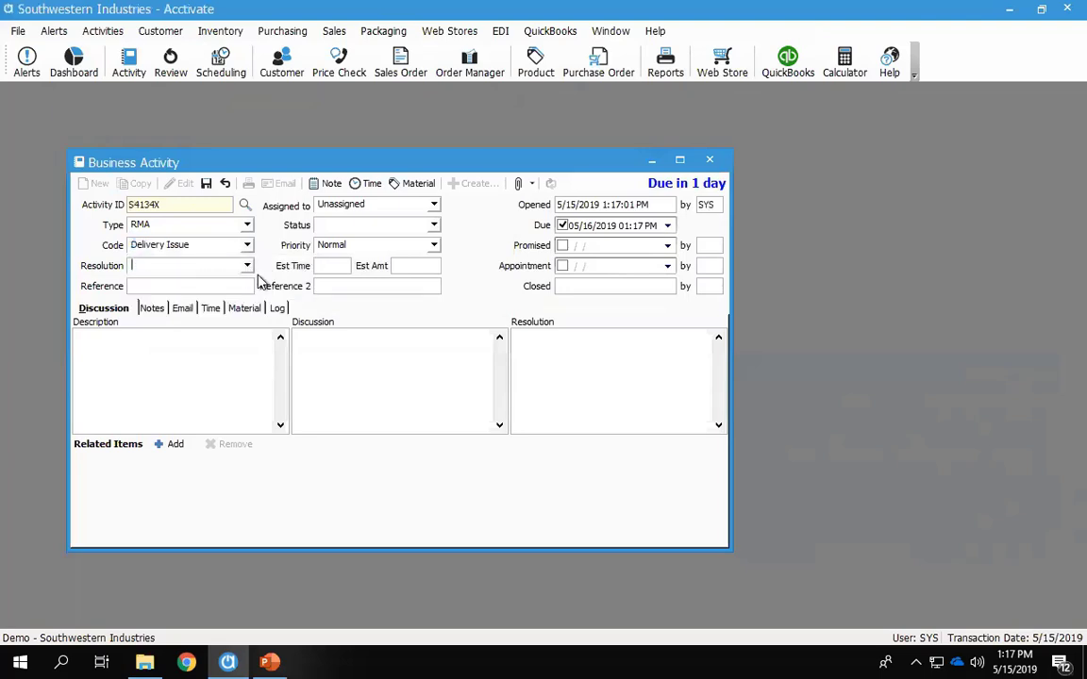
- Set the RMA activity's status to Open and check its priority choices
{"action": "left_click", "coordinate": [434, 224]}
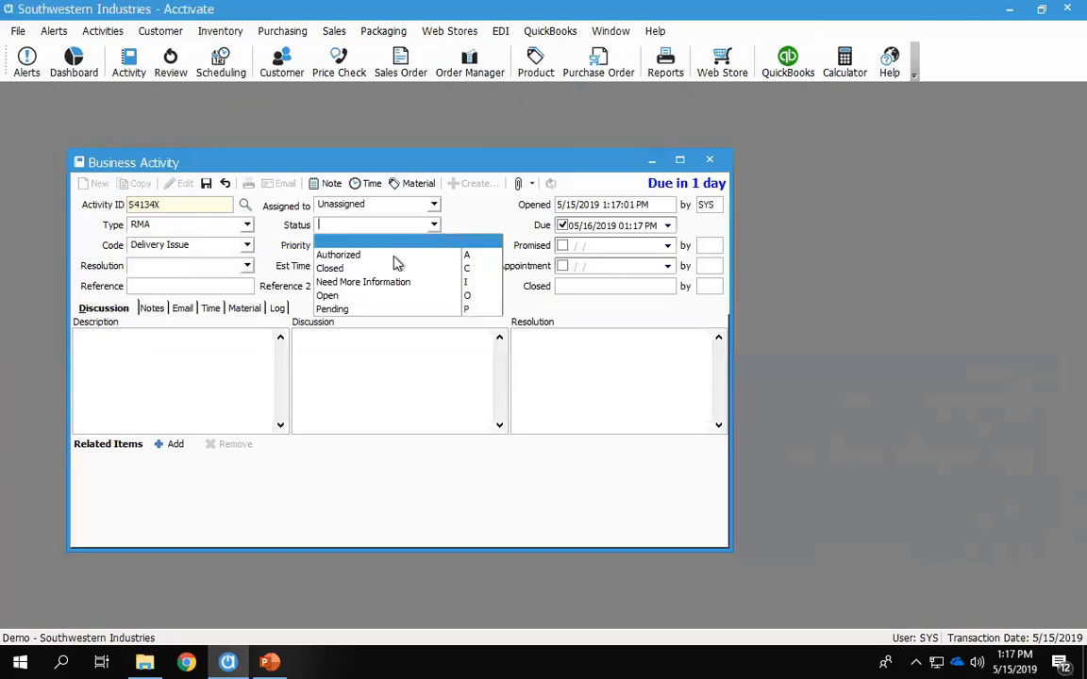
{"action": "left_click", "coordinate": [329, 296]}
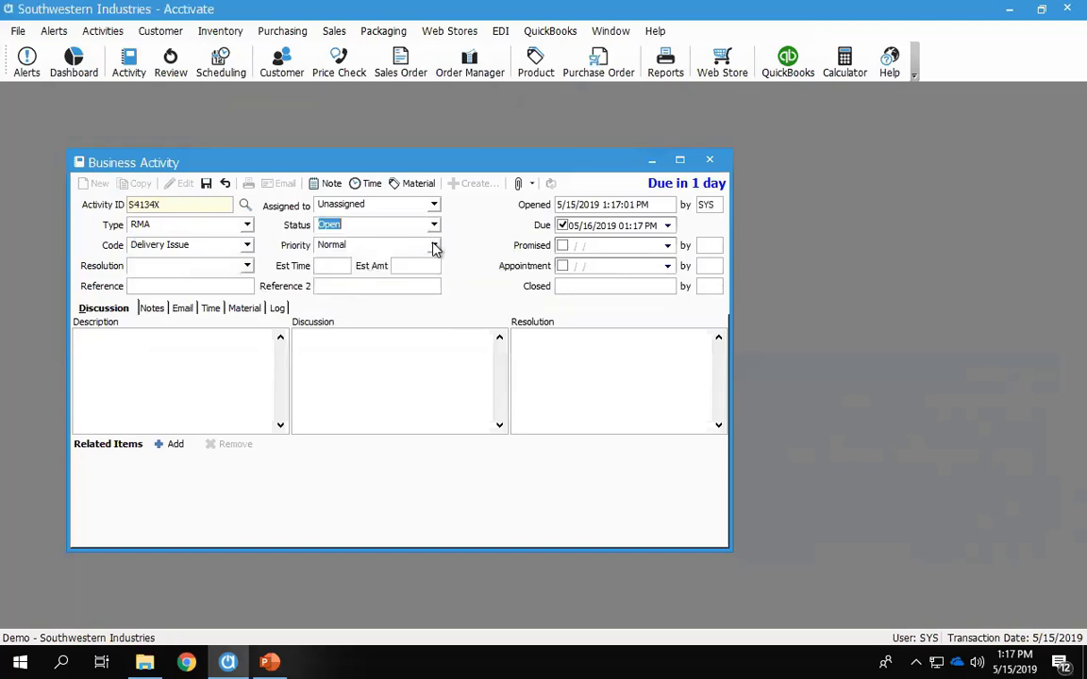
{"action": "left_click", "coordinate": [434, 246]}
{"action": "left_click", "coordinate": [434, 246]}
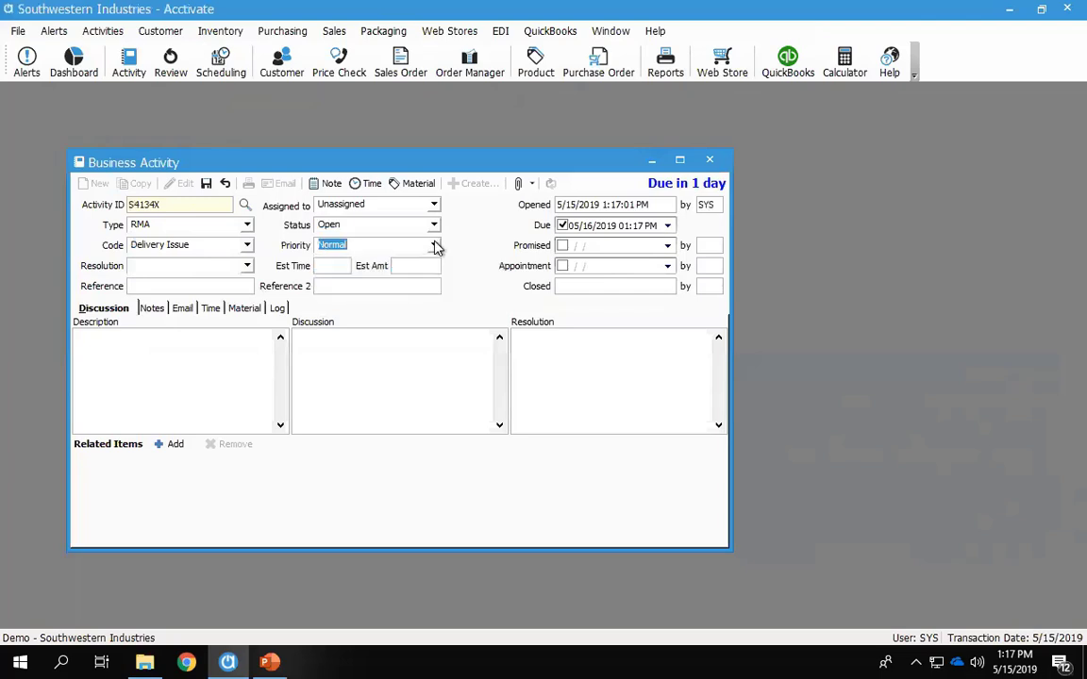
- Enter "Product damaged on shipment" as the activity's description
{"action": "left_click", "coordinate": [173, 351]}
{"action": "type", "text": "U"}
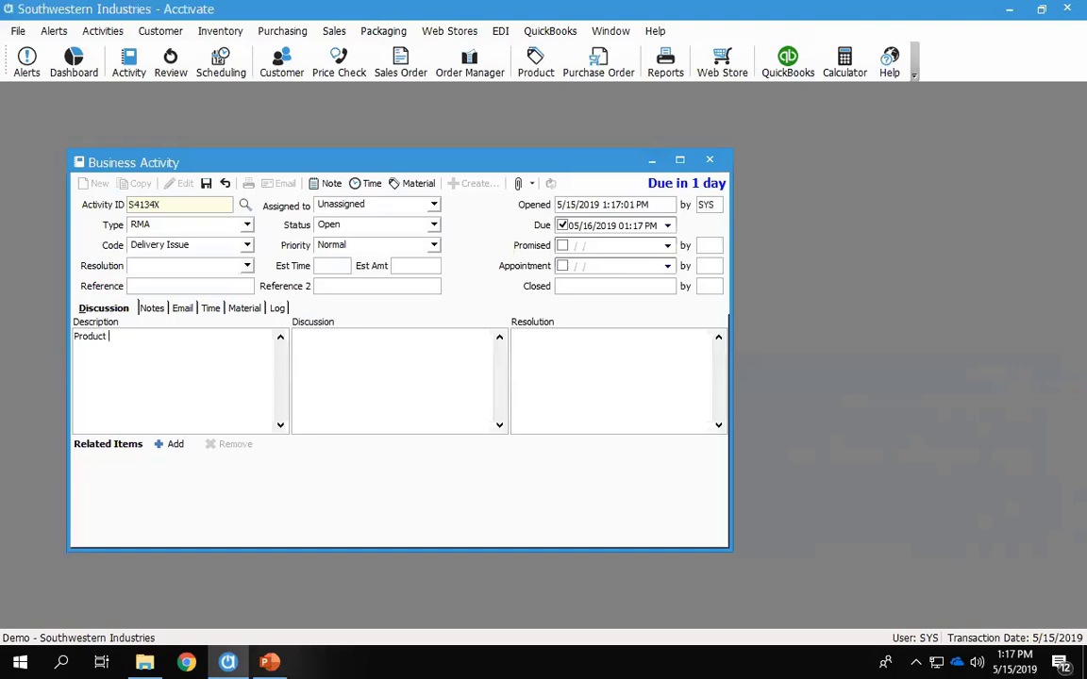
{"action": "type", "text": "roduct damaged"}
{"action": "type", "text": " on shipment"}
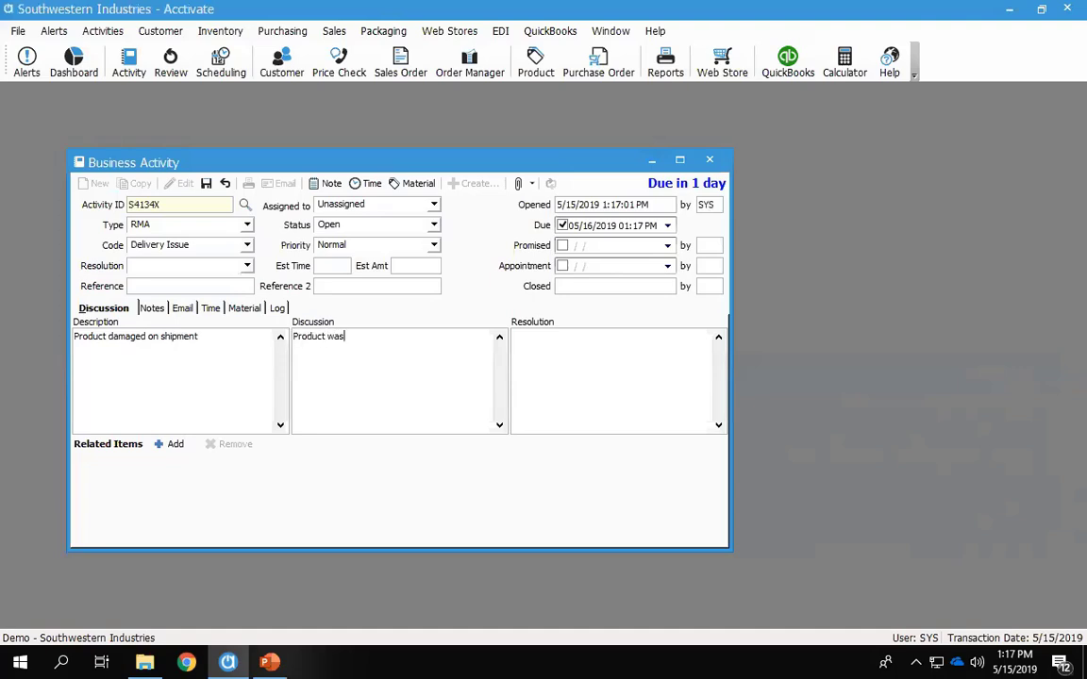
- Enter the discussion text "Product was damaged on the shipment. Just one box was found to be damaged."
{"action": "type", "text": "damaged on the shipment"}
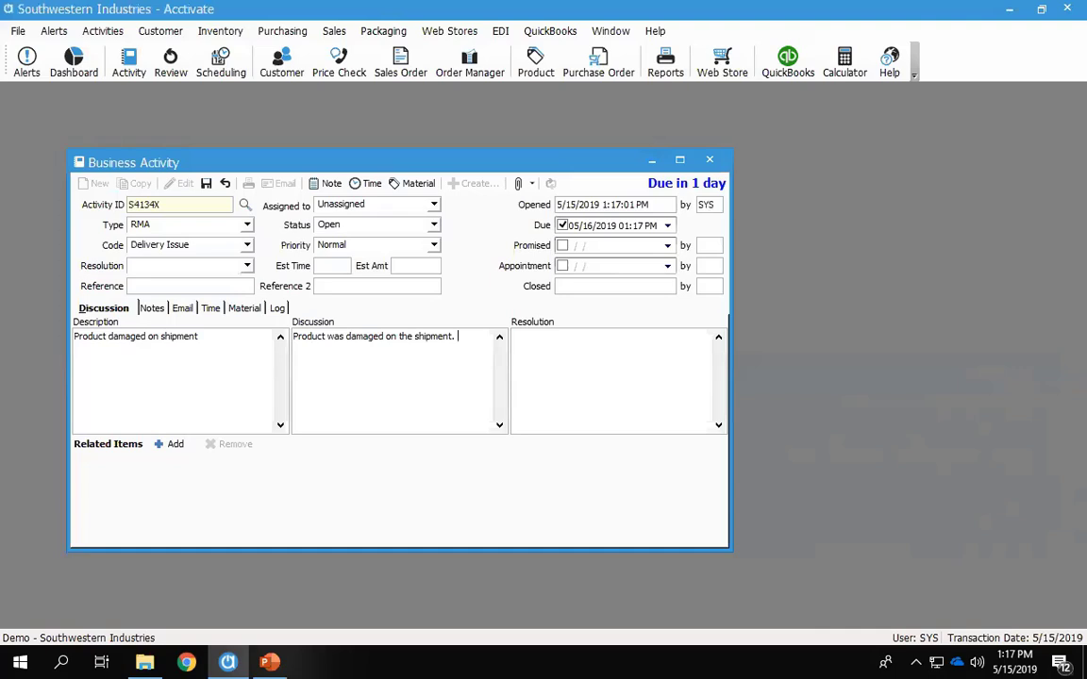
{"action": "type", "text": ". Just one box was found to"}
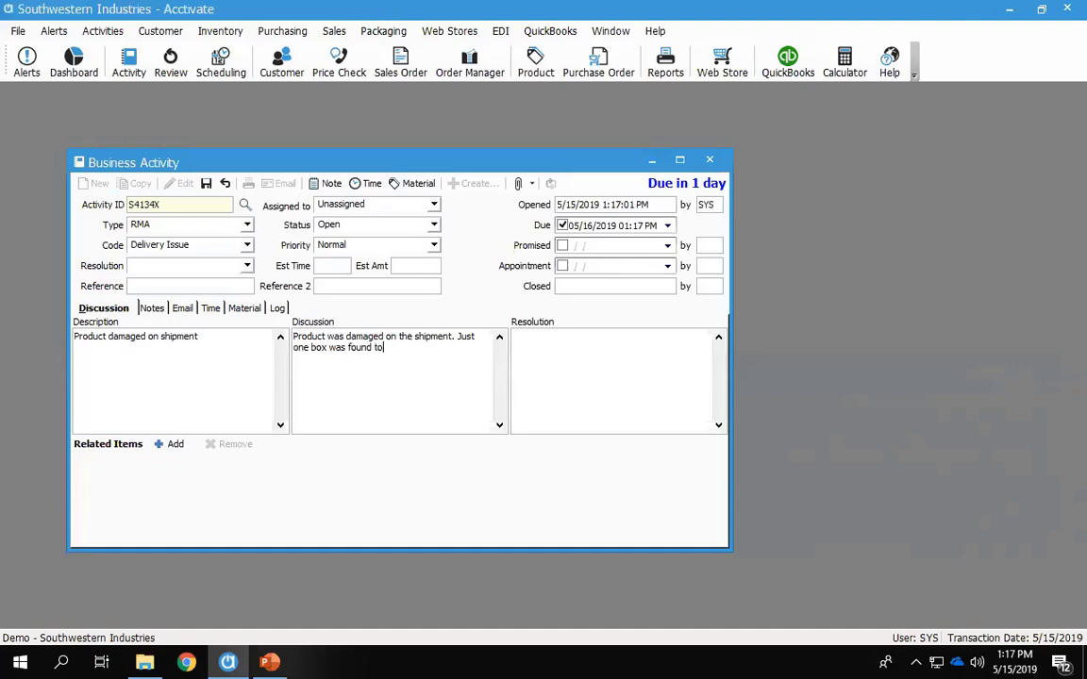
{"action": "type", "text": " be daman"}
- Add the customer ABC Services to the activity's related items
{"action": "left_click", "coordinate": [171, 446]}
{"action": "left_click", "coordinate": [269, 167]}
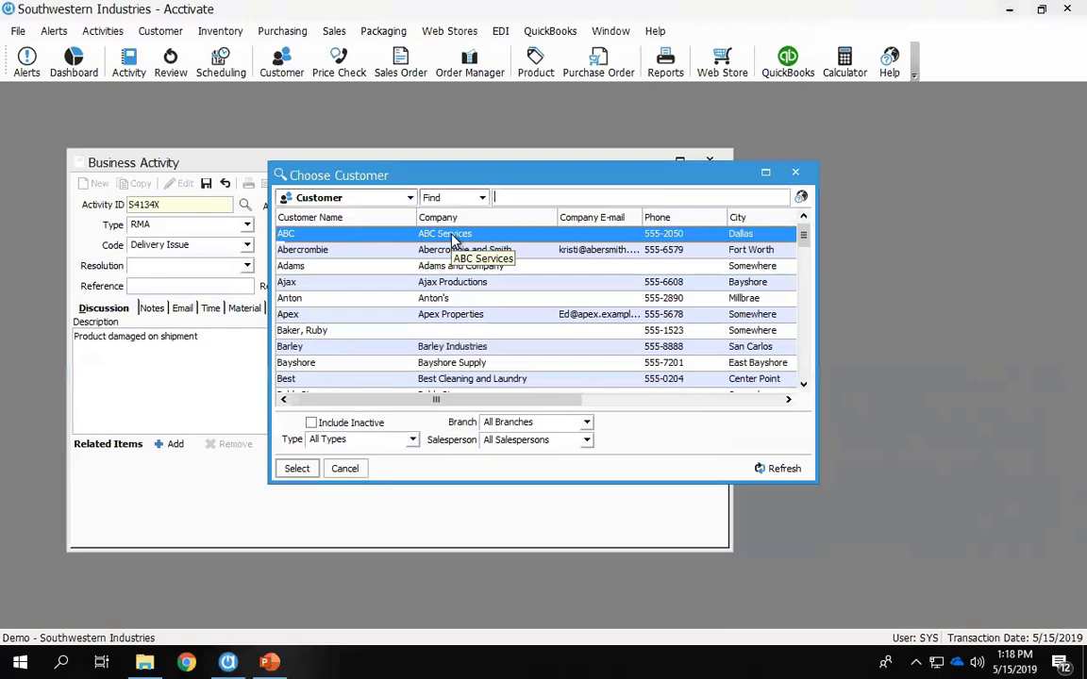
{"action": "double_click", "coordinate": [371, 236]}
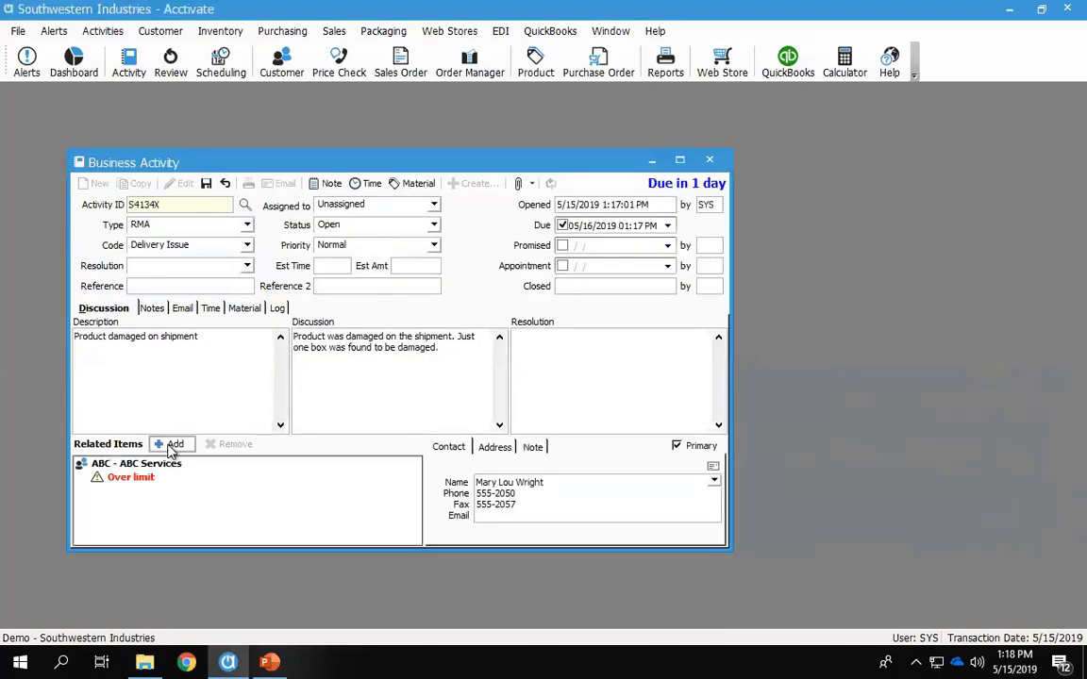
- Start adding a sales order to the activity's related items, including all orders in the list, and search by order number
{"action": "left_click", "coordinate": [171, 446]}
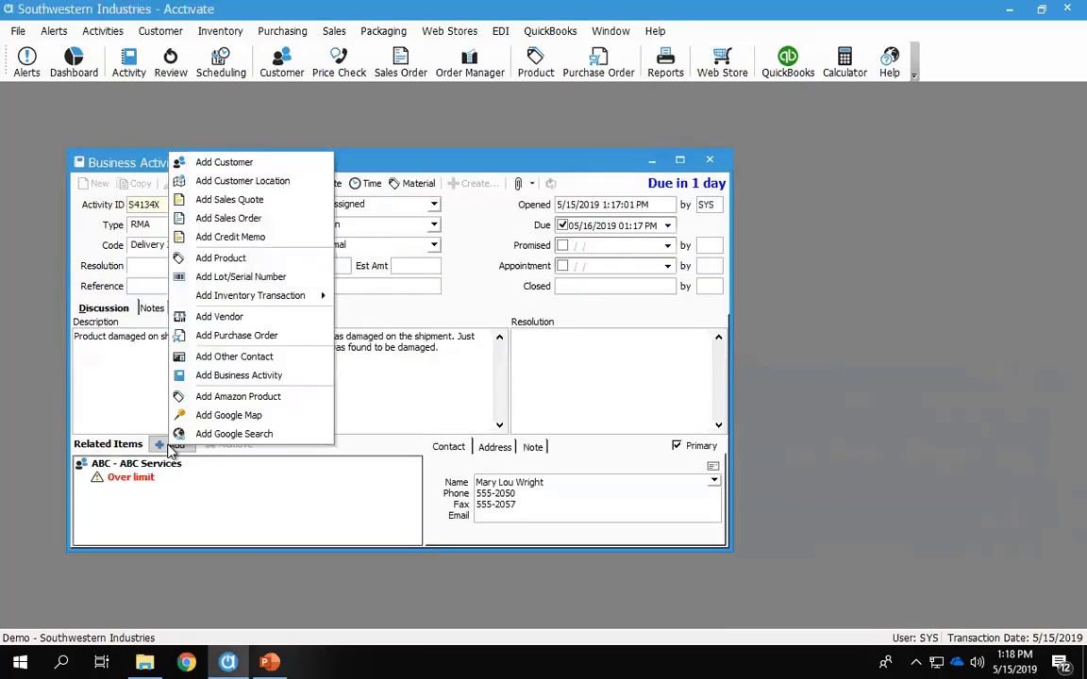
{"action": "left_click", "coordinate": [242, 220]}
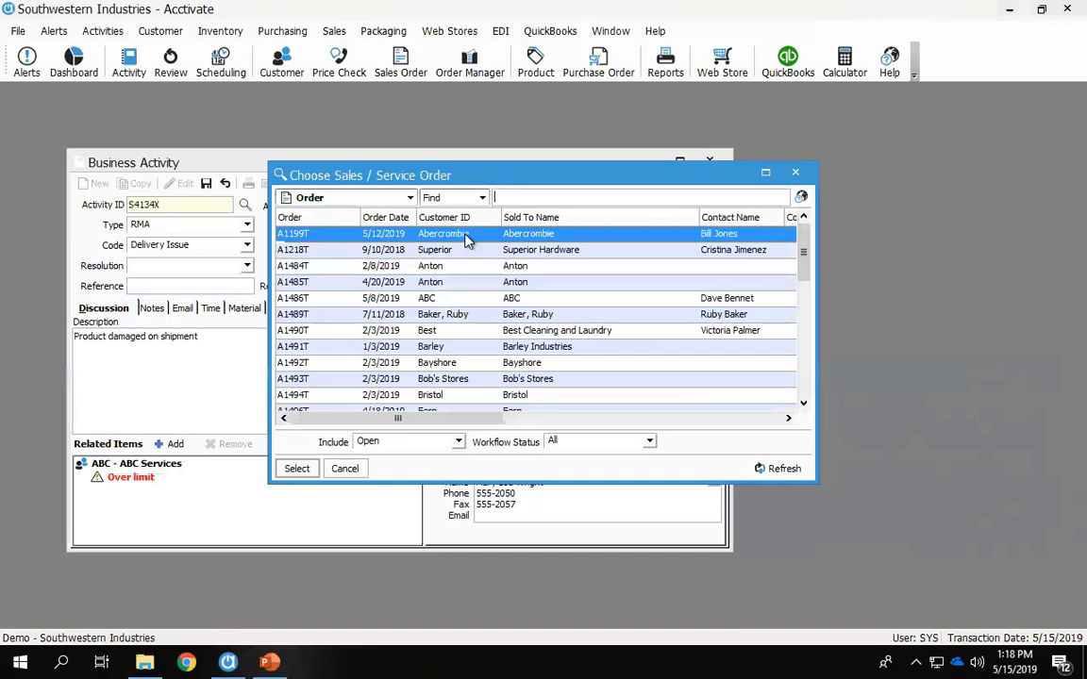
{"action": "left_click", "coordinate": [459, 443]}
{"action": "left_click", "coordinate": [434, 458]}
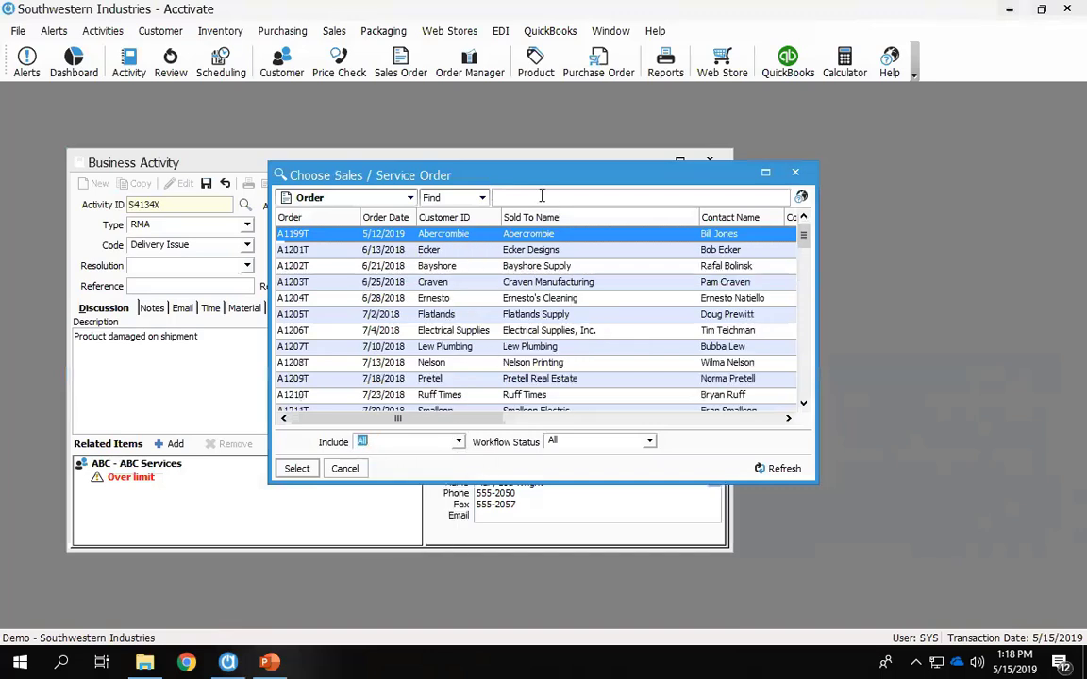
{"action": "left_click", "coordinate": [542, 197]}
{"action": "type", "text": "a1"}
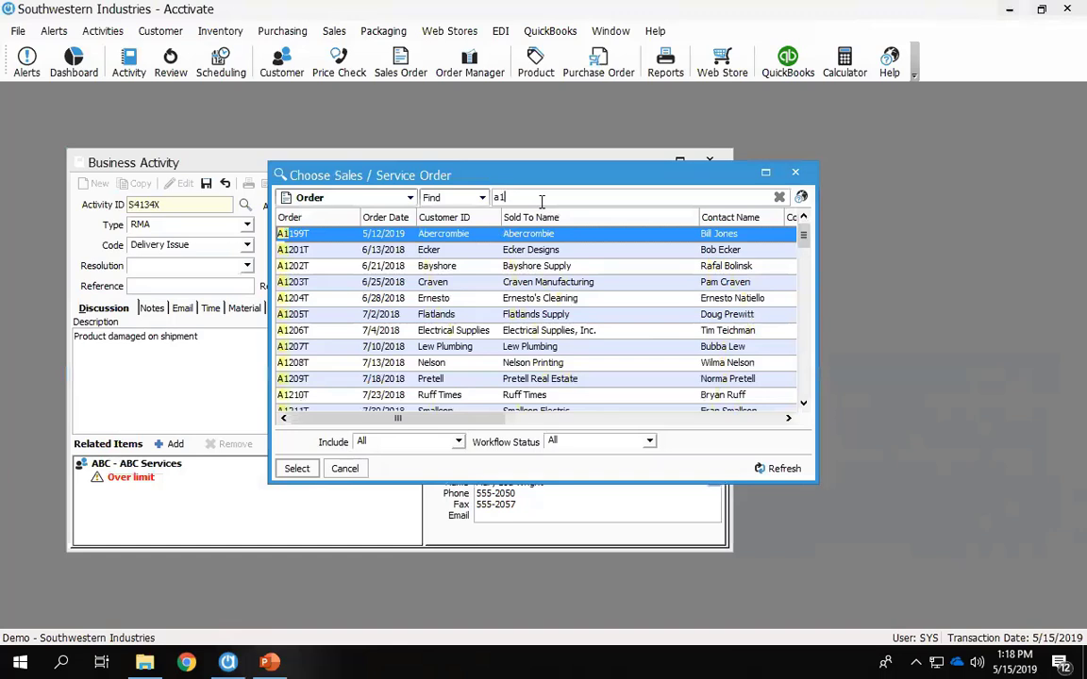
{"action": "type", "text": "529"}
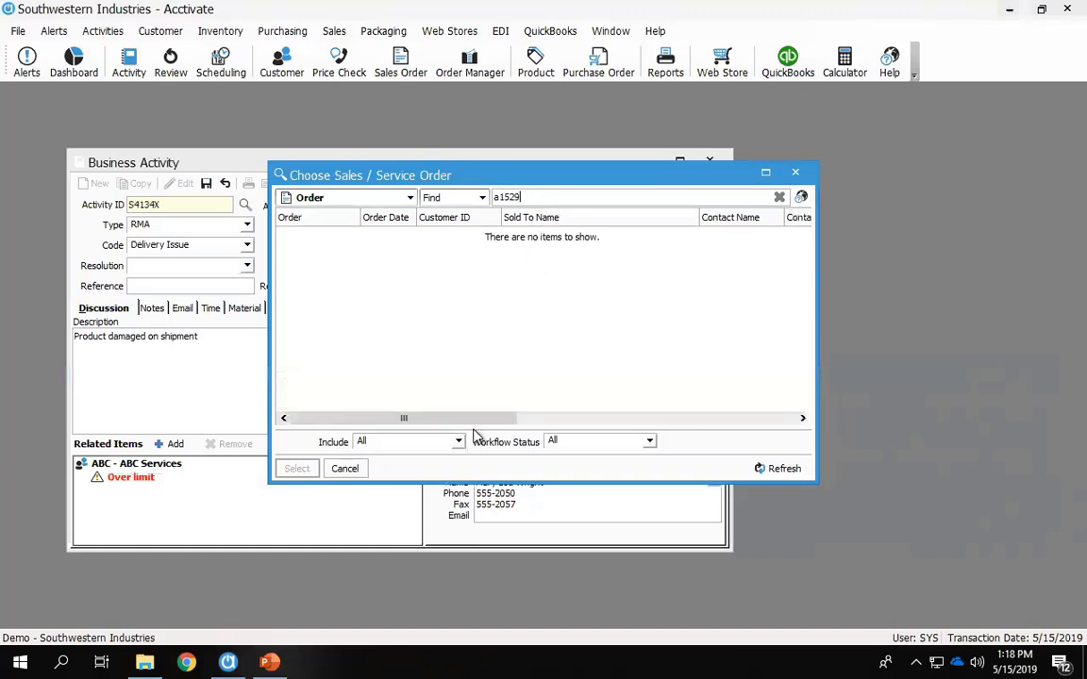
{"action": "type", "text": "t"}
- Limit the order list to Completed, correct the searched order number, and add ABC's sales order to the related items
{"action": "left_click", "coordinate": [458, 442]}
{"action": "left_click", "coordinate": [427, 524]}
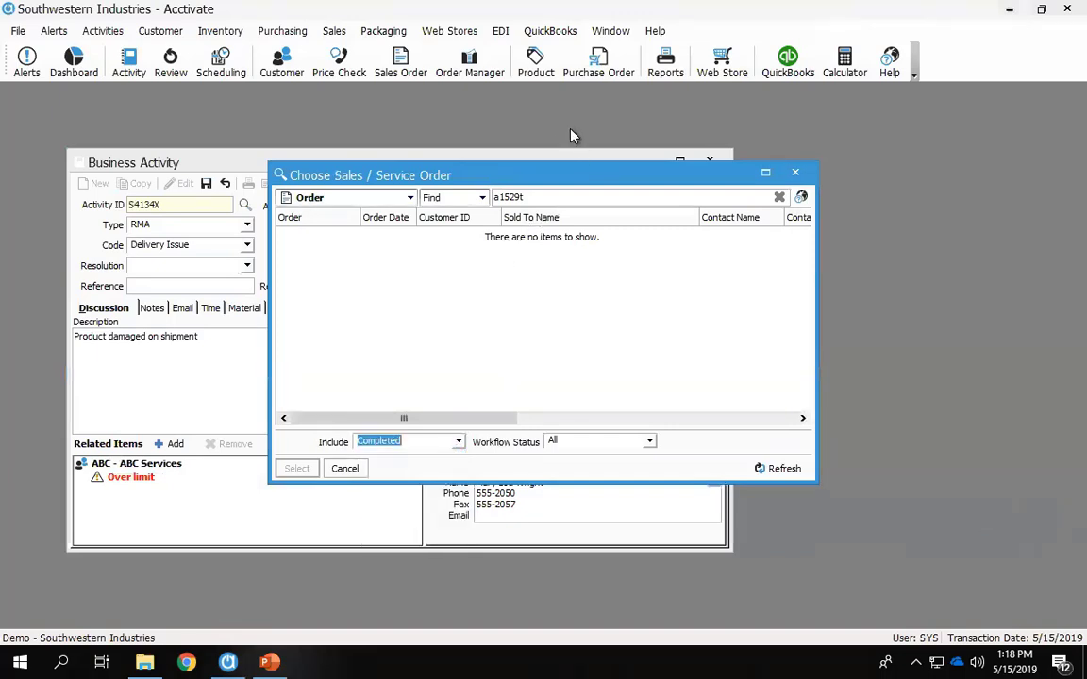
{"action": "left_click", "coordinate": [518, 197]}
{"action": "key", "text": "BackSpace"}
{"action": "type", "text": "1"}
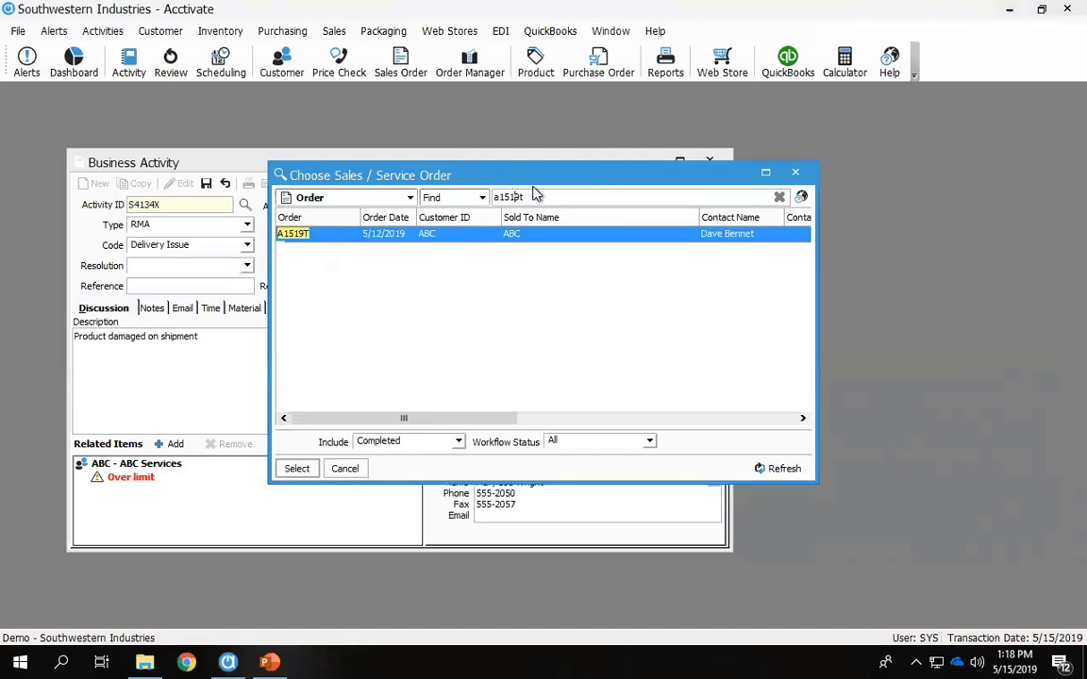
{"action": "double_click", "coordinate": [510, 244]}
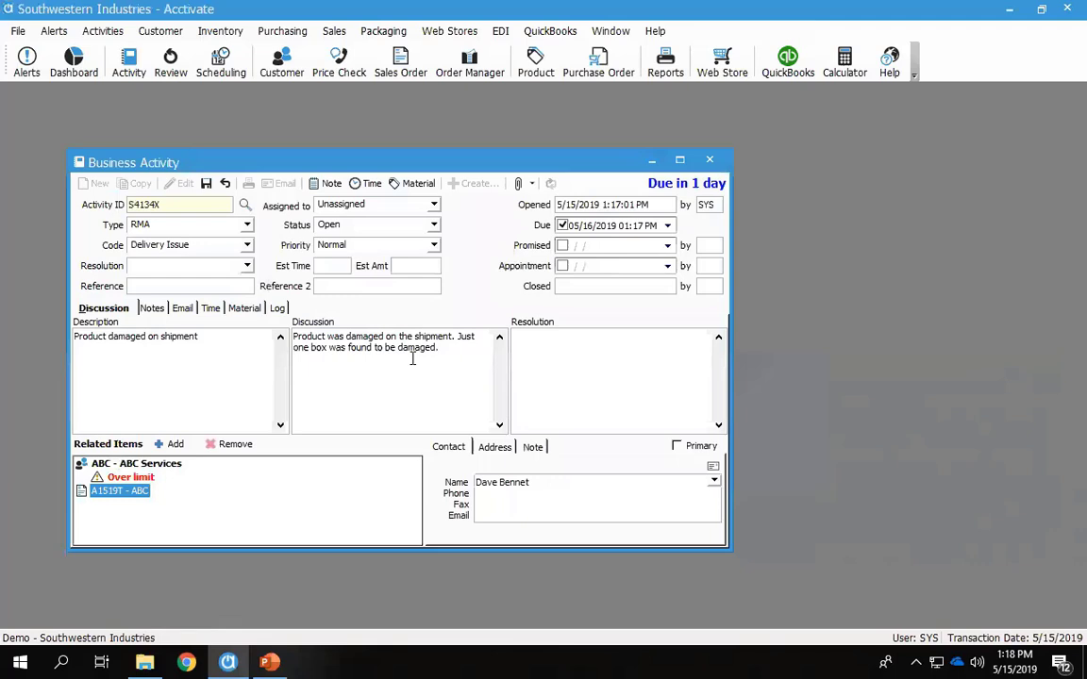
- Open the related ABC sales order and examine its F120 Lateral File and L450 Laminating Machine lines
{"action": "double_click", "coordinate": [141, 493]}
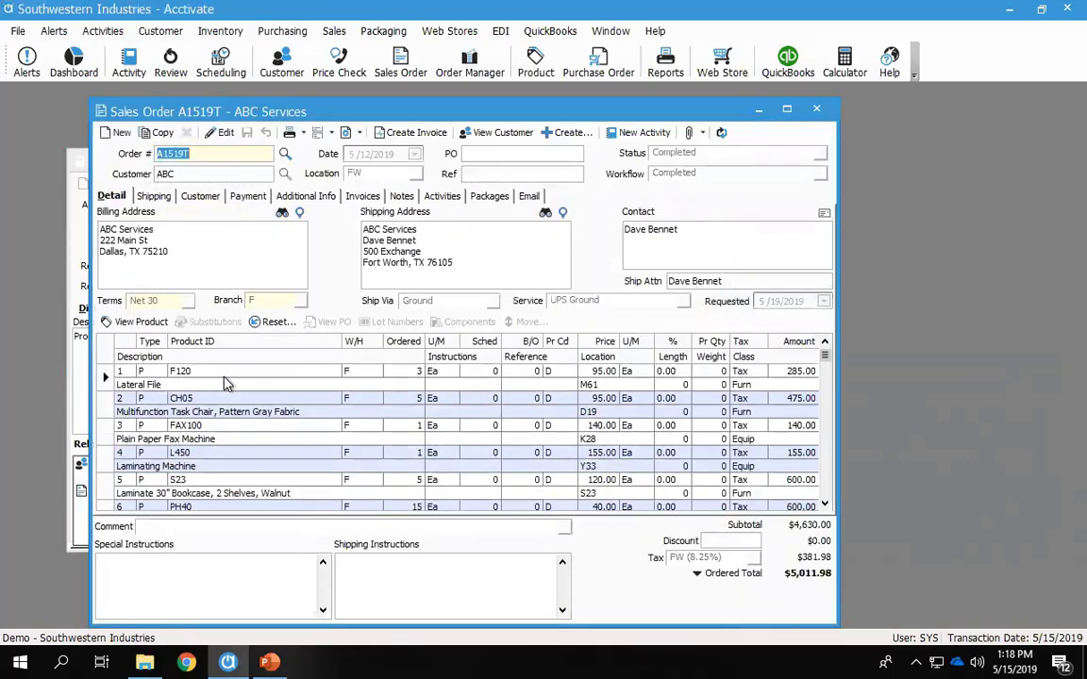
{"action": "left_click", "coordinate": [225, 378]}
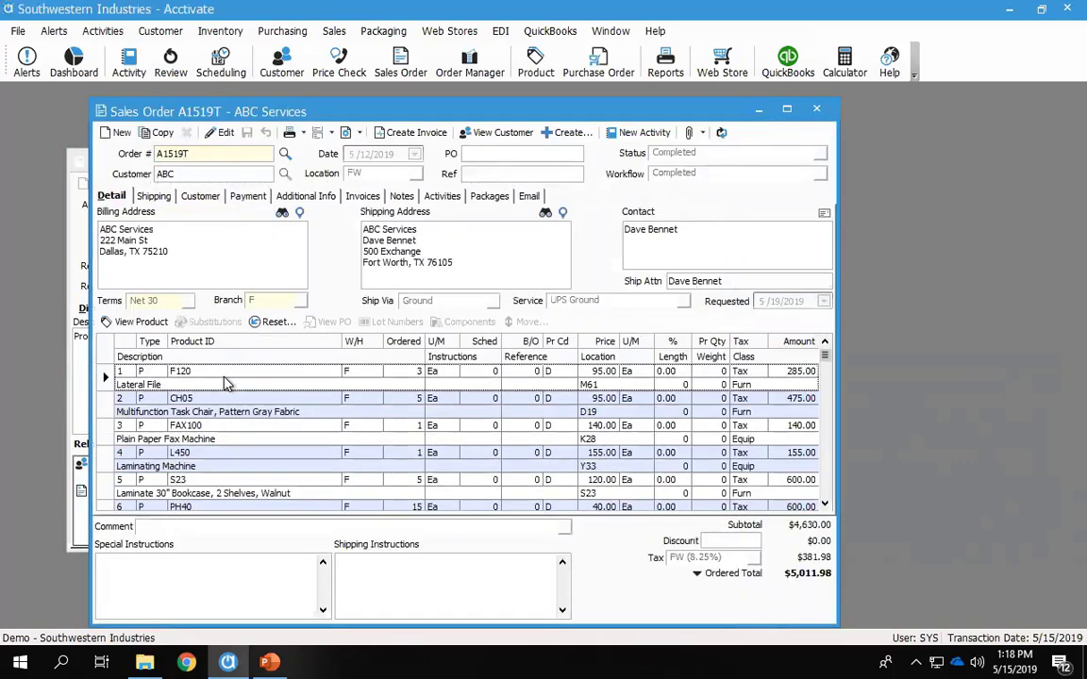
{"action": "left_click", "coordinate": [224, 462]}
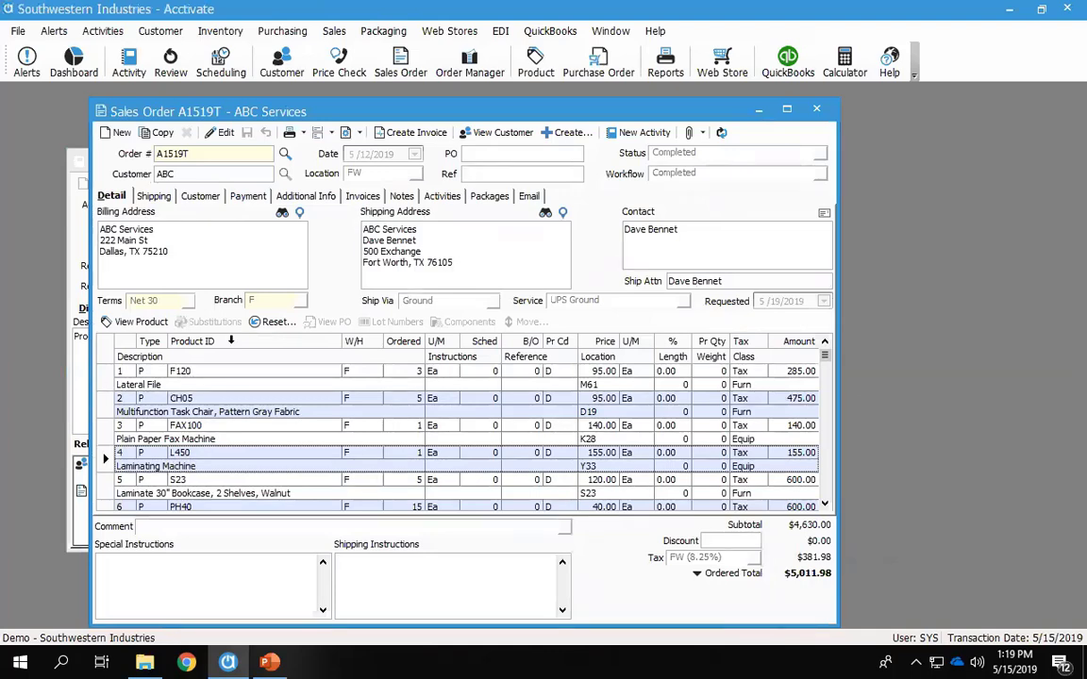
- Return to the RMA activity and add product F120 as a material line
{"action": "left_click", "coordinate": [79, 367]}
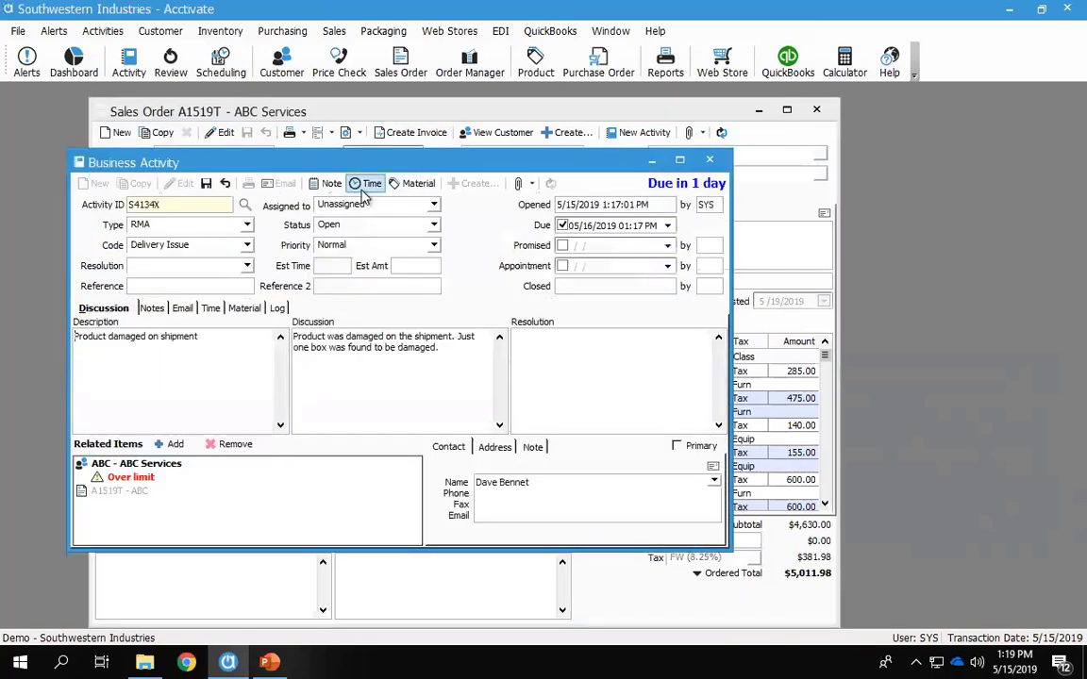
{"action": "left_click", "coordinate": [415, 184]}
{"action": "left_click", "coordinate": [163, 363]}
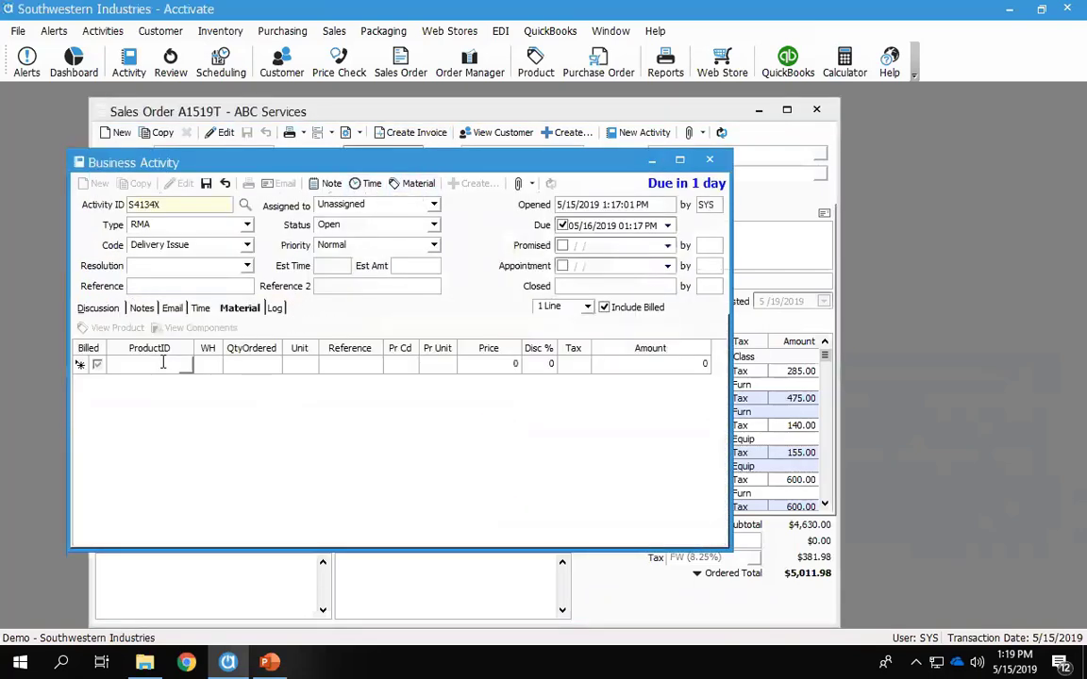
{"action": "key", "text": "F12"}
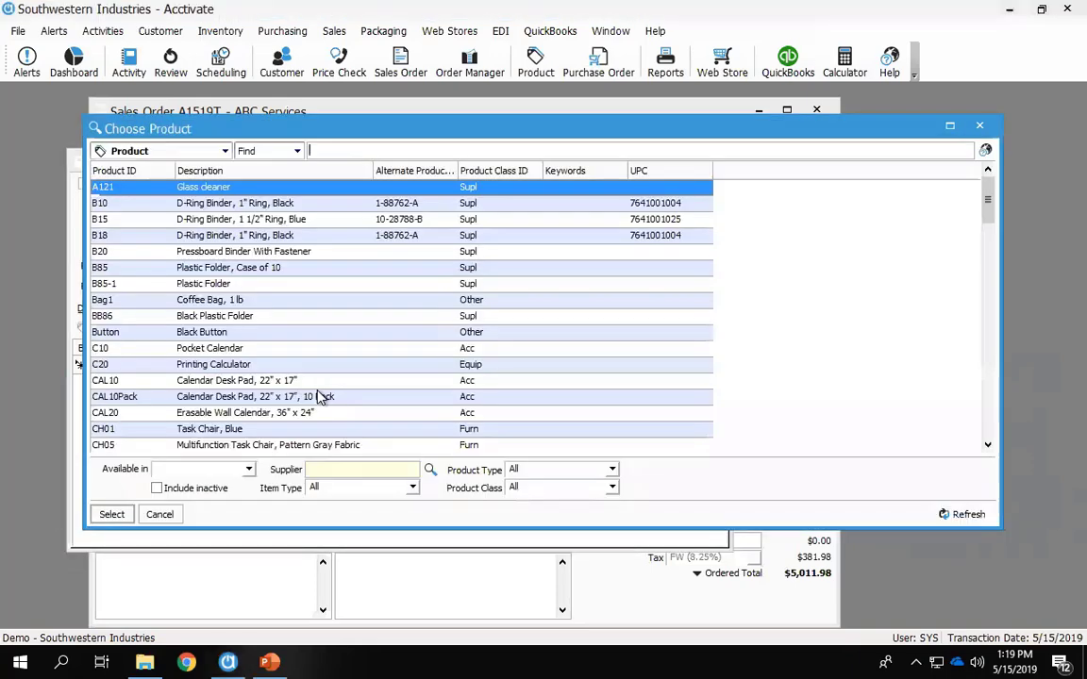
{"action": "type", "text": "f120"}
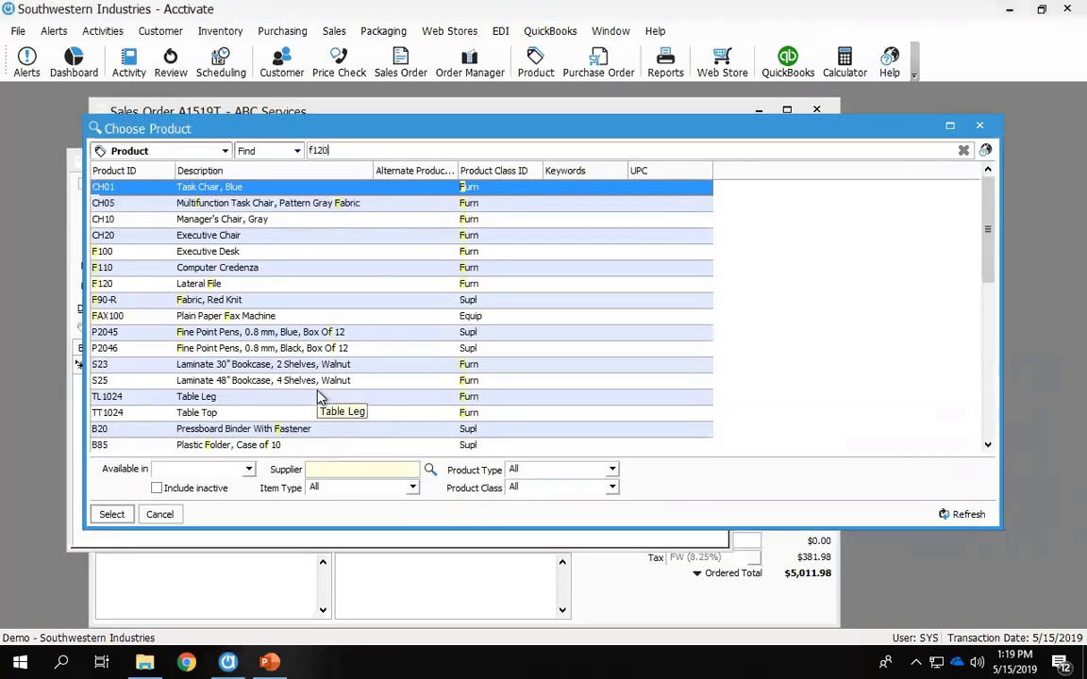
{"action": "key", "text": "Return"}
{"action": "key", "text": "Return"}
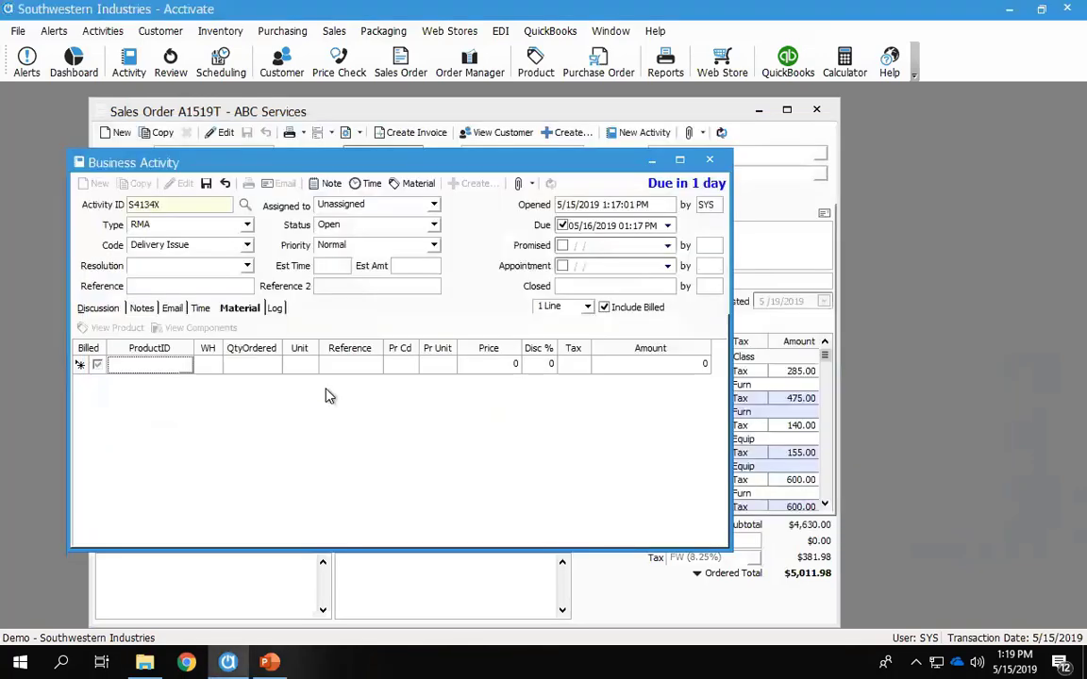
- Set the ordered quantity of the F120 material line to -3, moving the activity window to expose the sales order lines
{"action": "left_click_drag", "start_coordinate": [514, 167], "coordinate": [681, 189]}
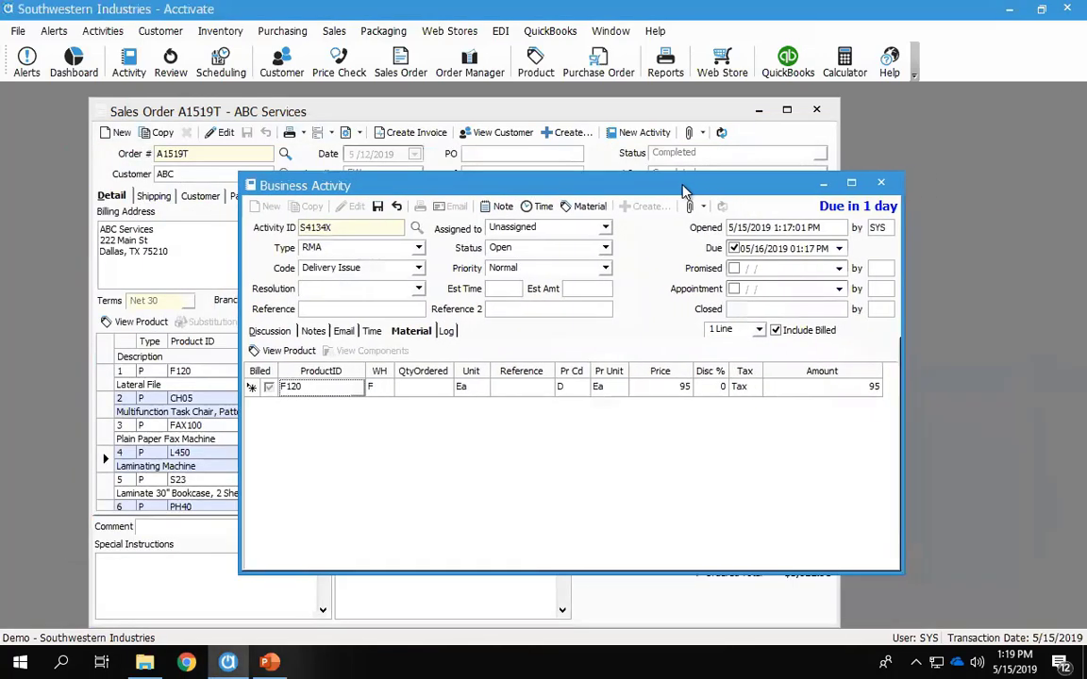
{"action": "left_click", "coordinate": [418, 388]}
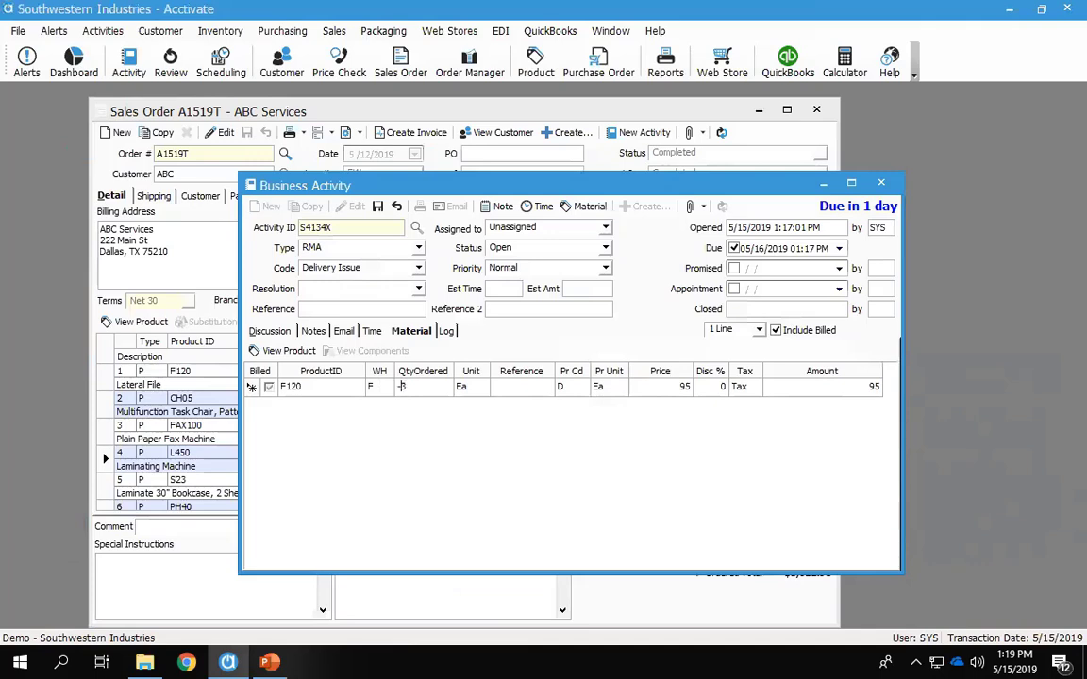
{"action": "type", "text": "-3"}
{"action": "left_click", "coordinate": [510, 390]}
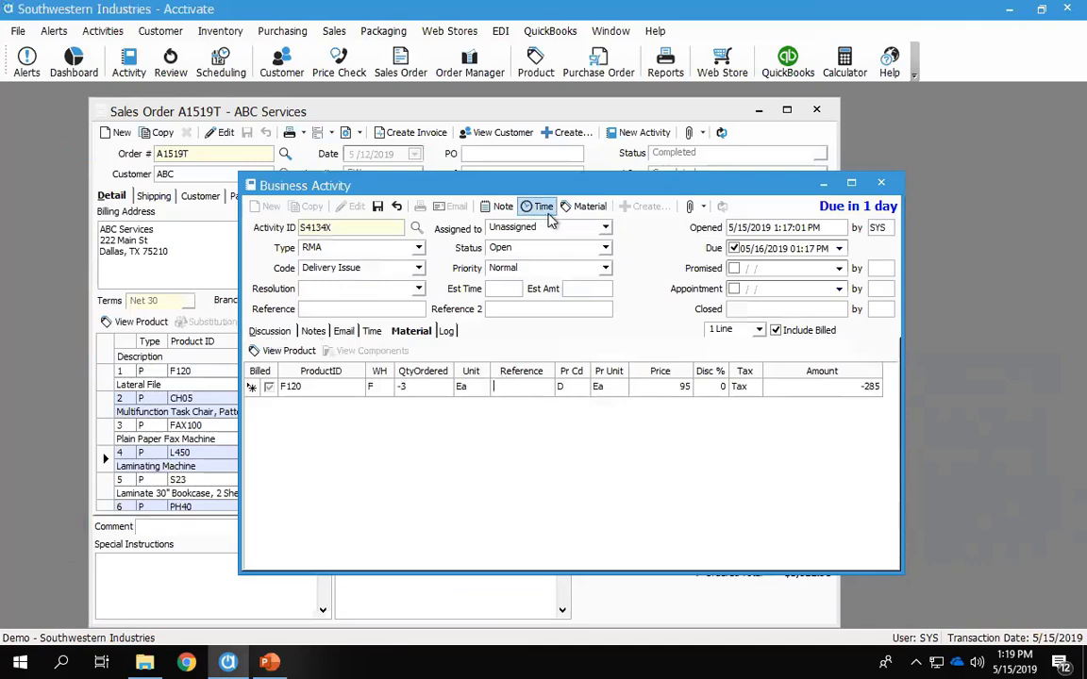
- Add product L450 as a second material line with an ordered quantity of -1
{"action": "left_click", "coordinate": [343, 406]}
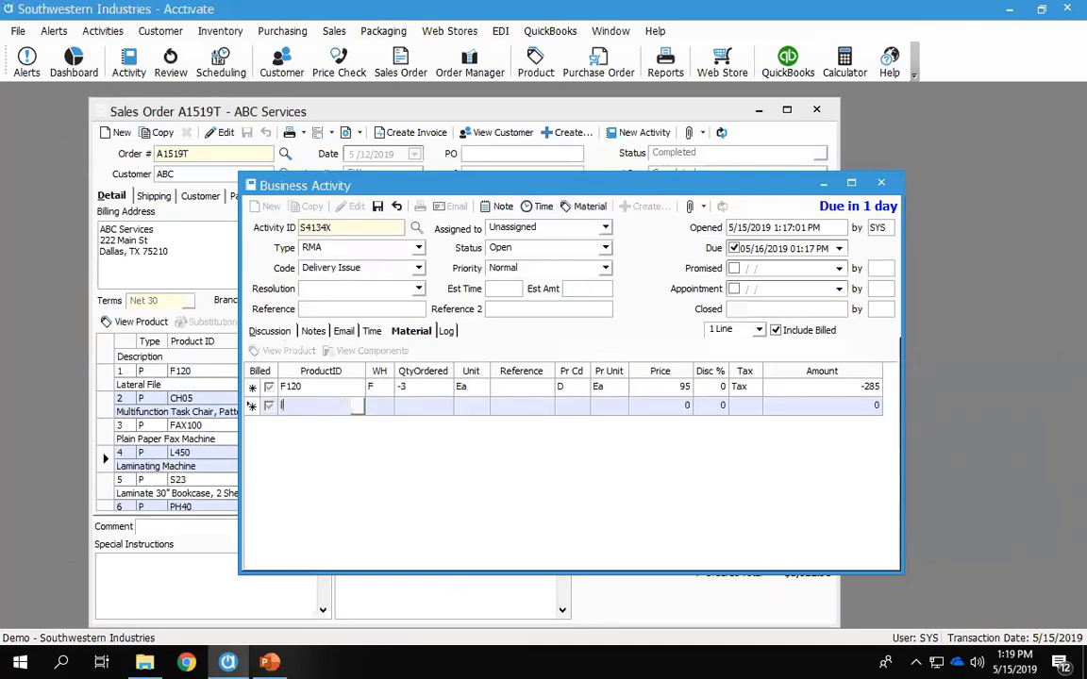
{"action": "key", "text": "Return"}
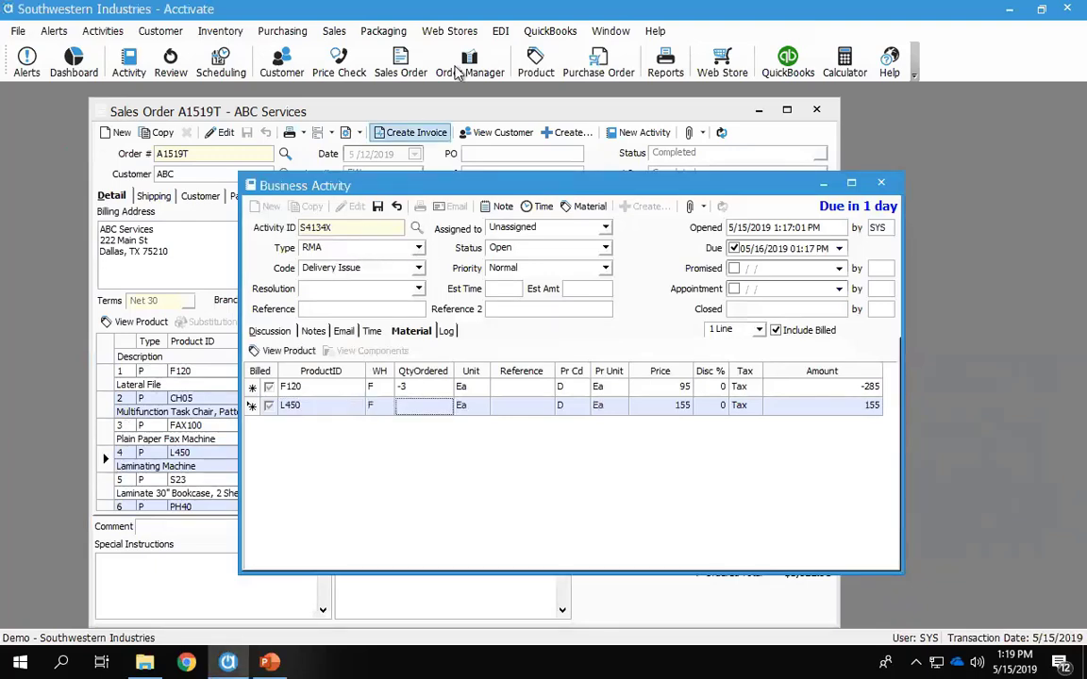
{"action": "mouse_move", "coordinate": [490, 185]}
{"action": "left_mouse_down"}
{"action": "mouse_move", "coordinate": [707, 179]}
{"action": "mouse_move", "coordinate": [508, 173]}
{"action": "left_mouse_up"}
{"action": "left_click", "coordinate": [452, 391]}
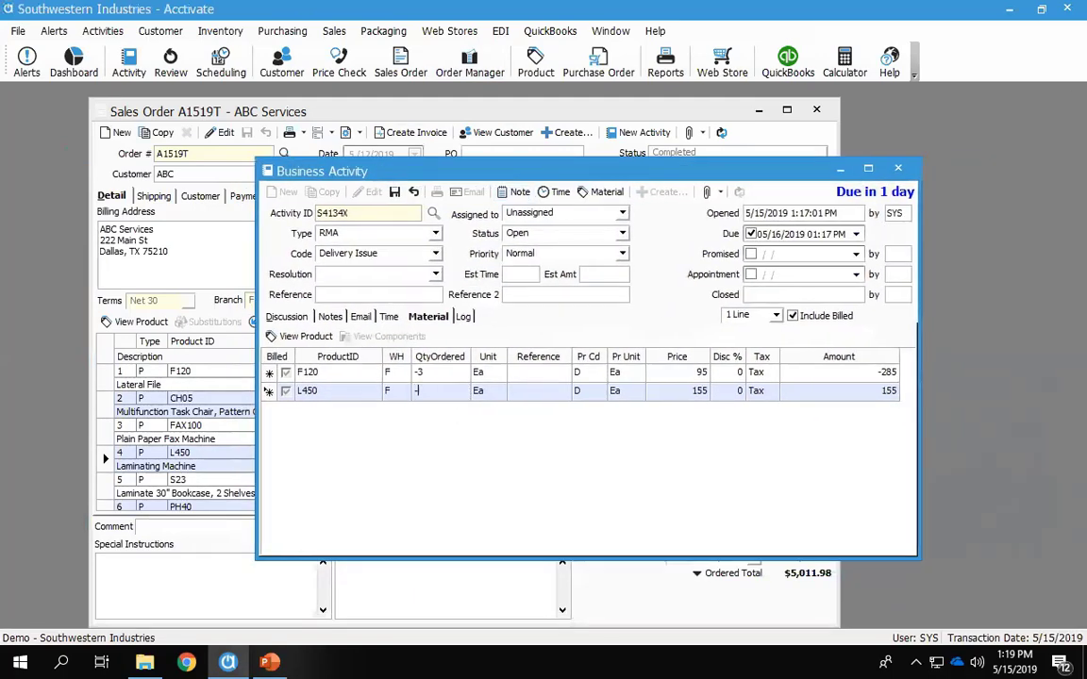
{"action": "type", "text": "-1"}
{"action": "left_click", "coordinate": [502, 392]}
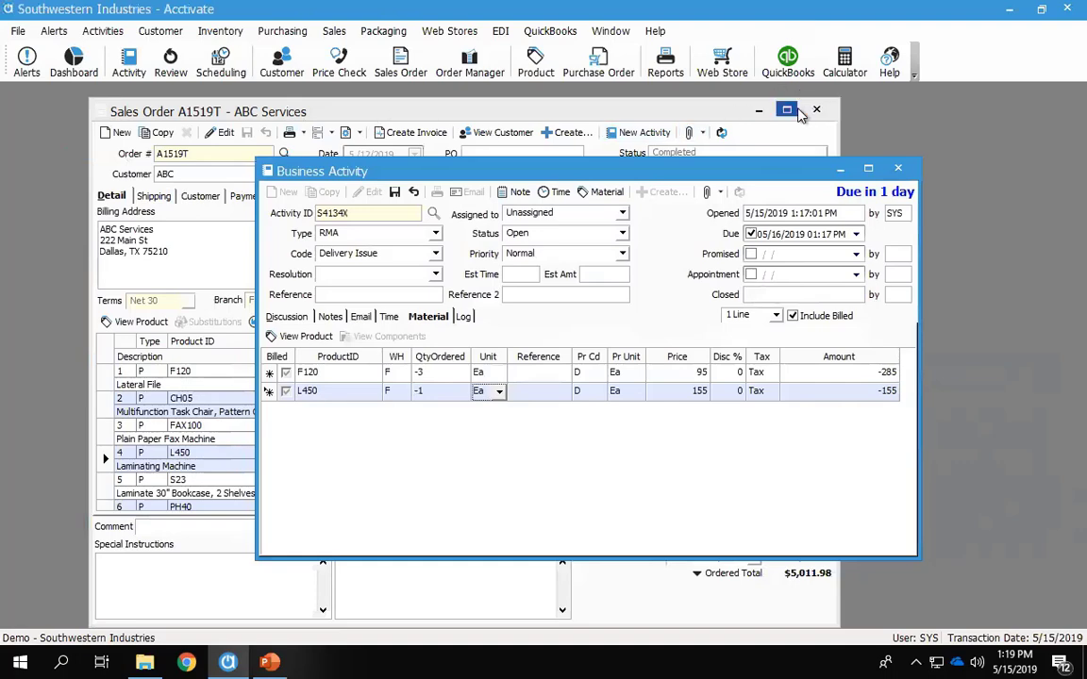
- Close the sales order and assign the RMA activity to the employee with code JJ
{"action": "left_click", "coordinate": [817, 156]}
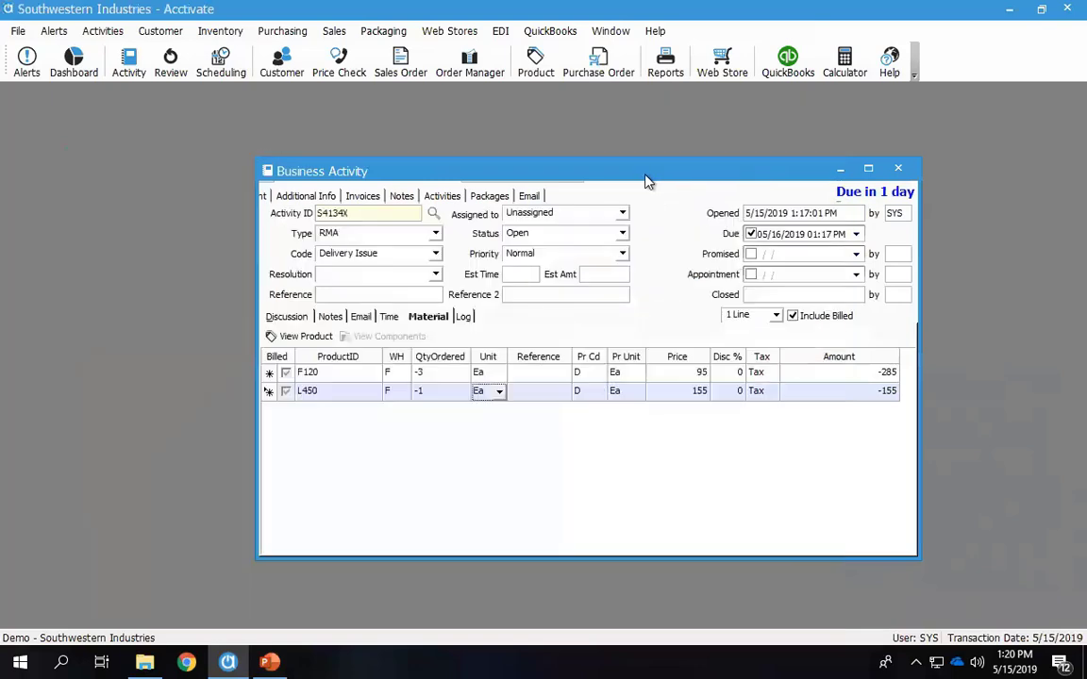
{"action": "left_click_drag", "start_coordinate": [633, 179], "coordinate": [530, 158]}
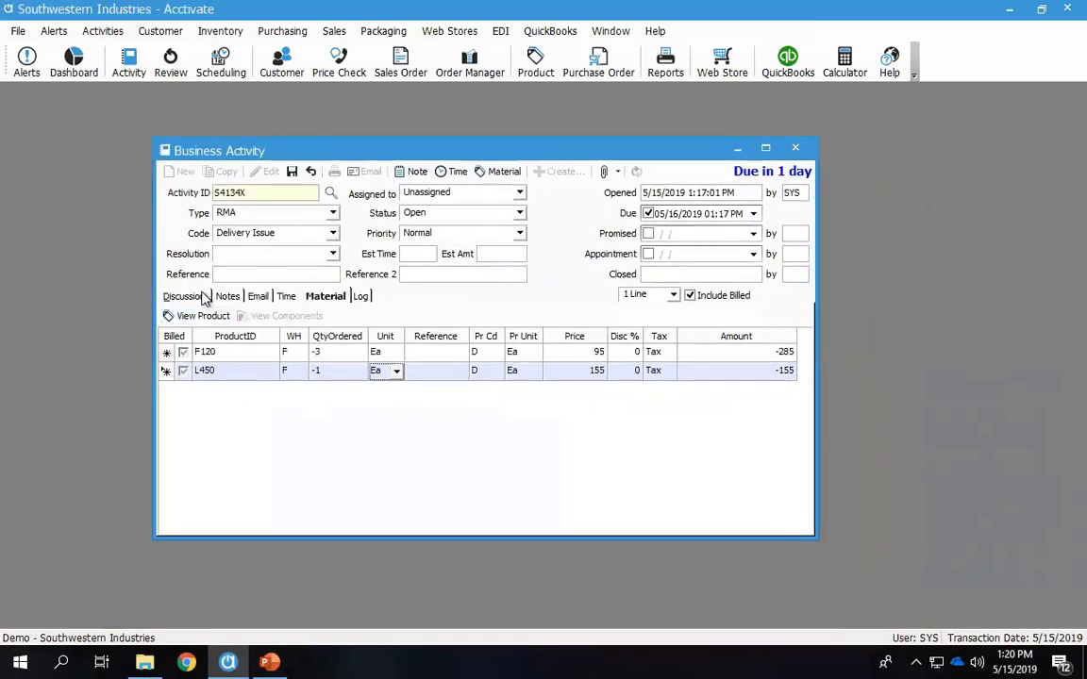
{"action": "left_click", "coordinate": [189, 296]}
{"action": "left_click", "coordinate": [519, 193]}
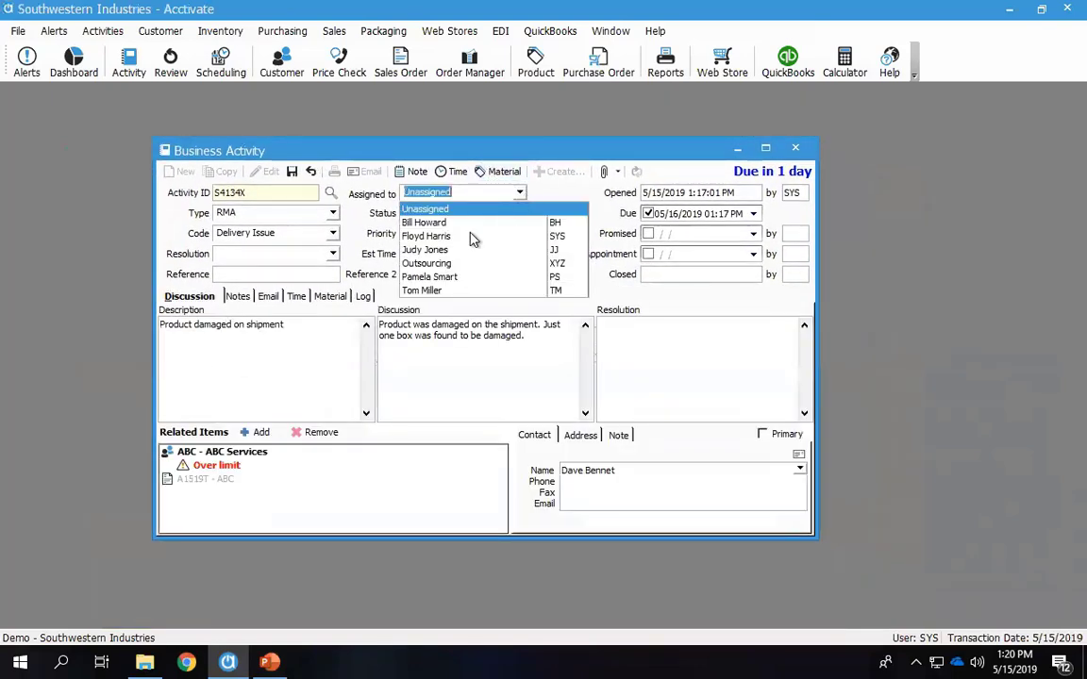
{"action": "left_click", "coordinate": [404, 250]}
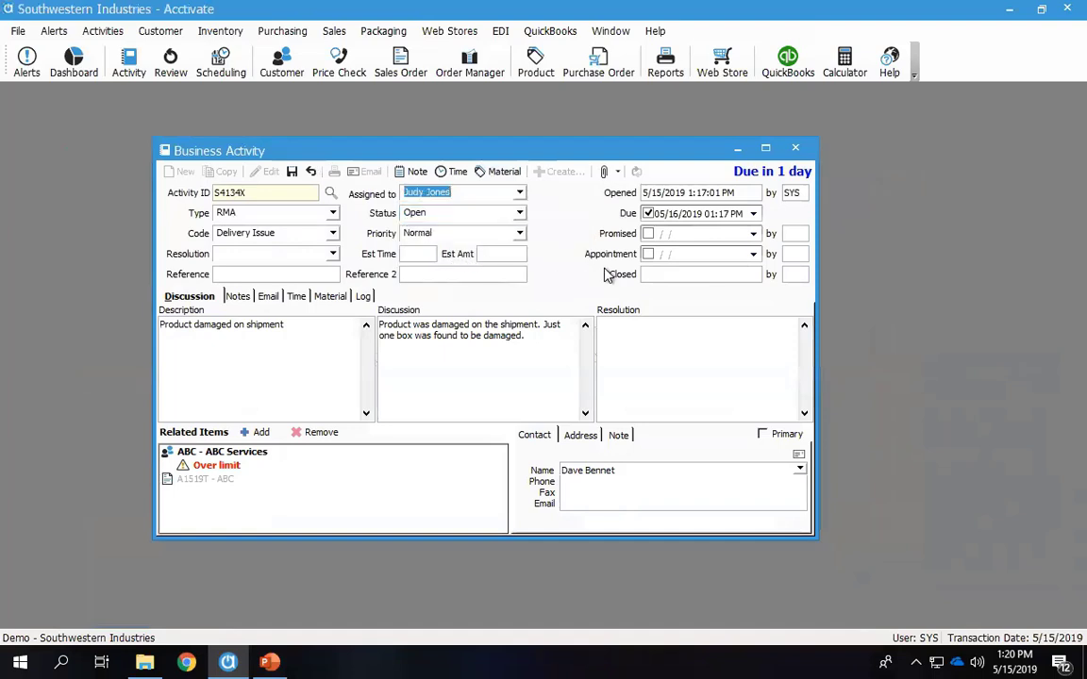
- Select ABC Services in the related items, save the RMA activity, and highlight the primary contact's name
{"action": "left_click", "coordinate": [248, 457]}
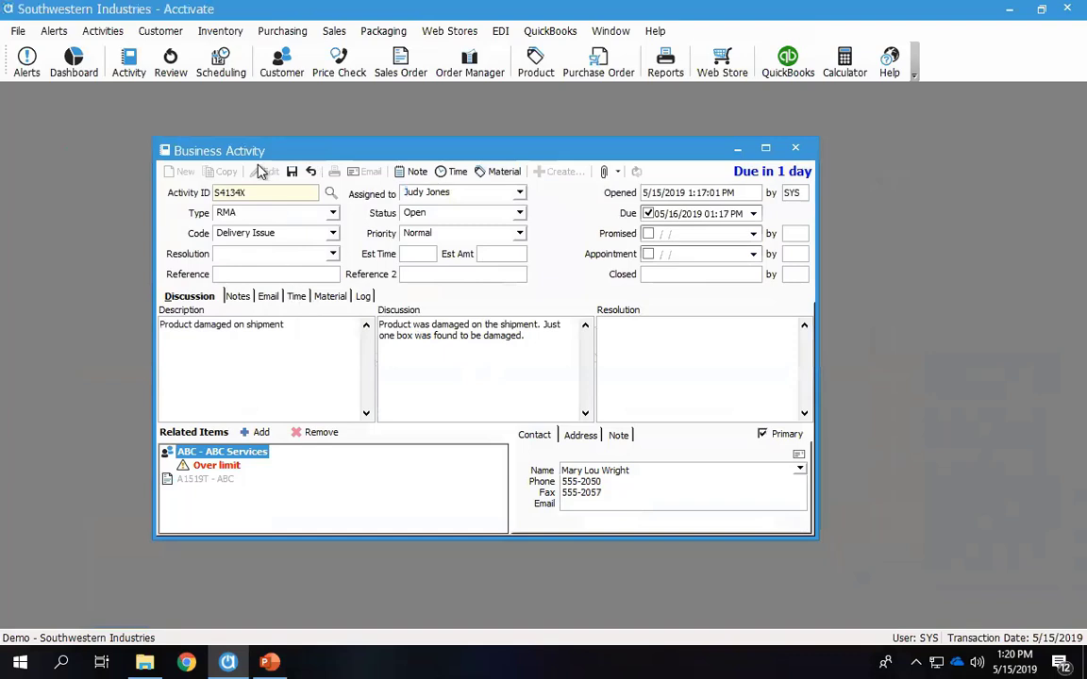
{"action": "left_click", "coordinate": [292, 170]}
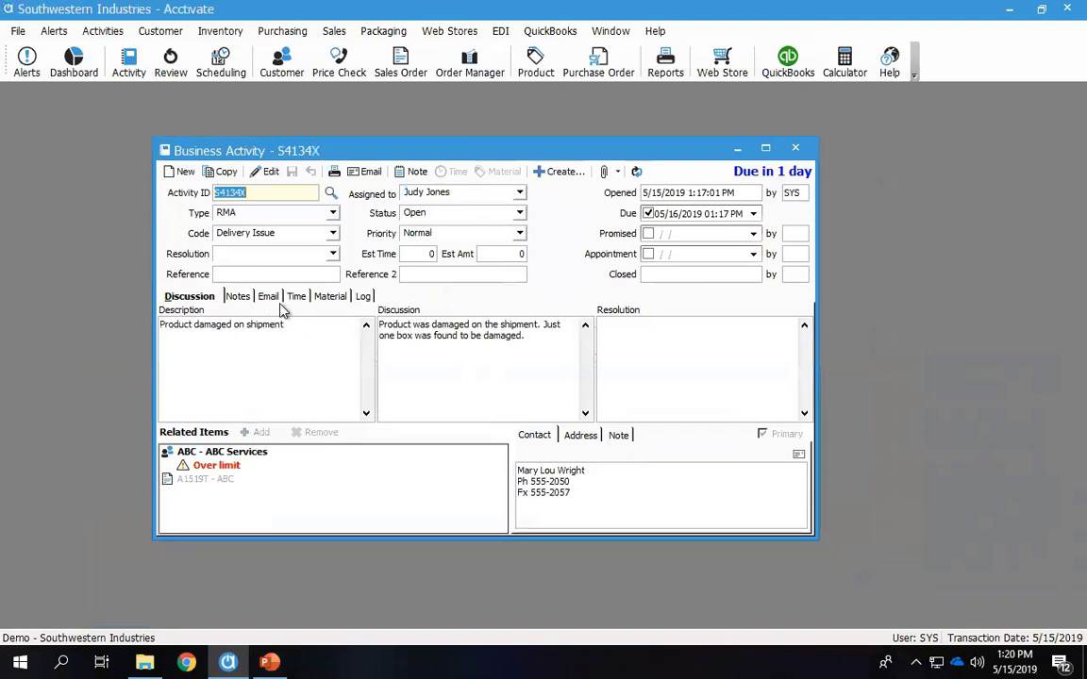
{"action": "left_click", "coordinate": [540, 469]}
{"action": "left_click_drag", "start_coordinate": [592, 469], "coordinate": [467, 465]}
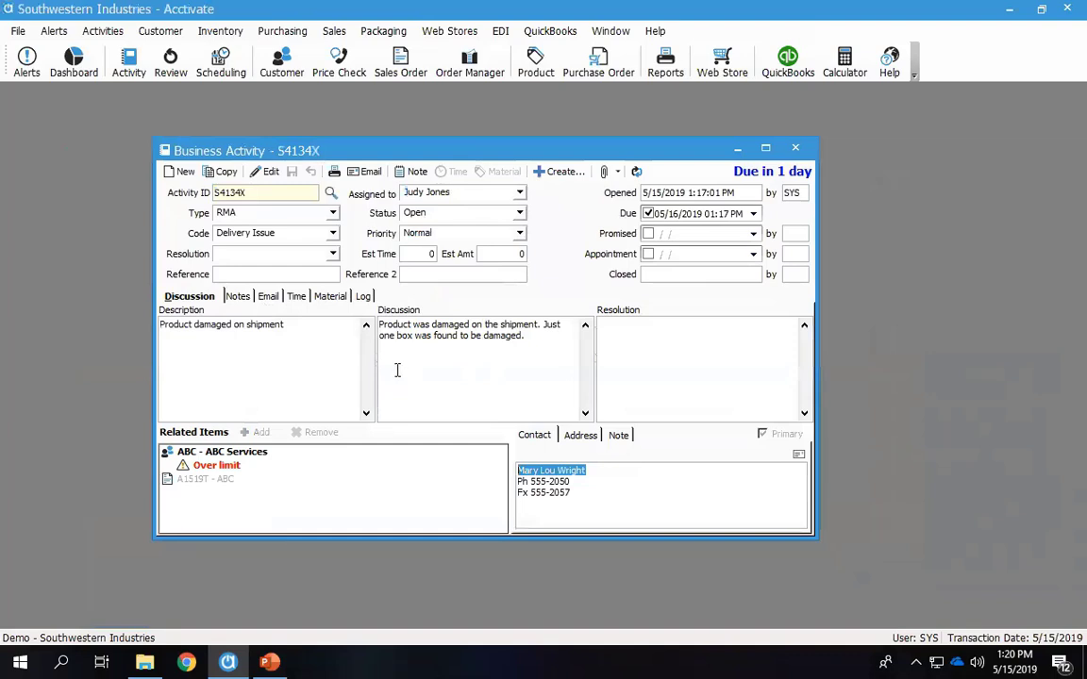
- Add and save an activity note recording that the customer's contact was spoken to on 5/14
{"action": "left_click", "coordinate": [237, 295]}
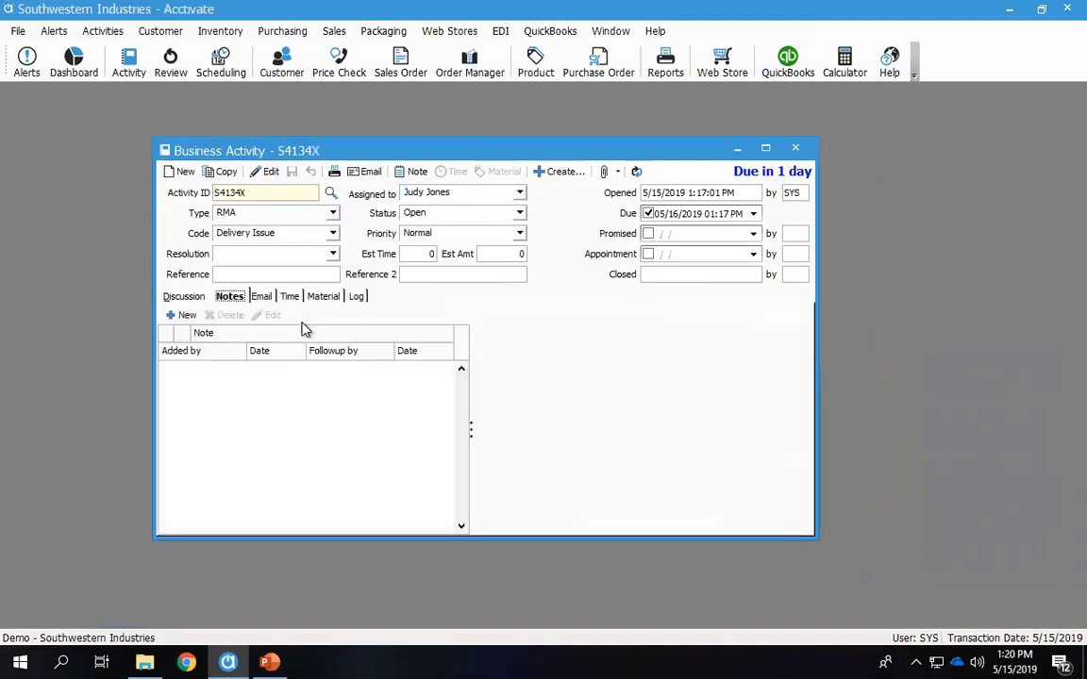
{"action": "left_click", "coordinate": [185, 317]}
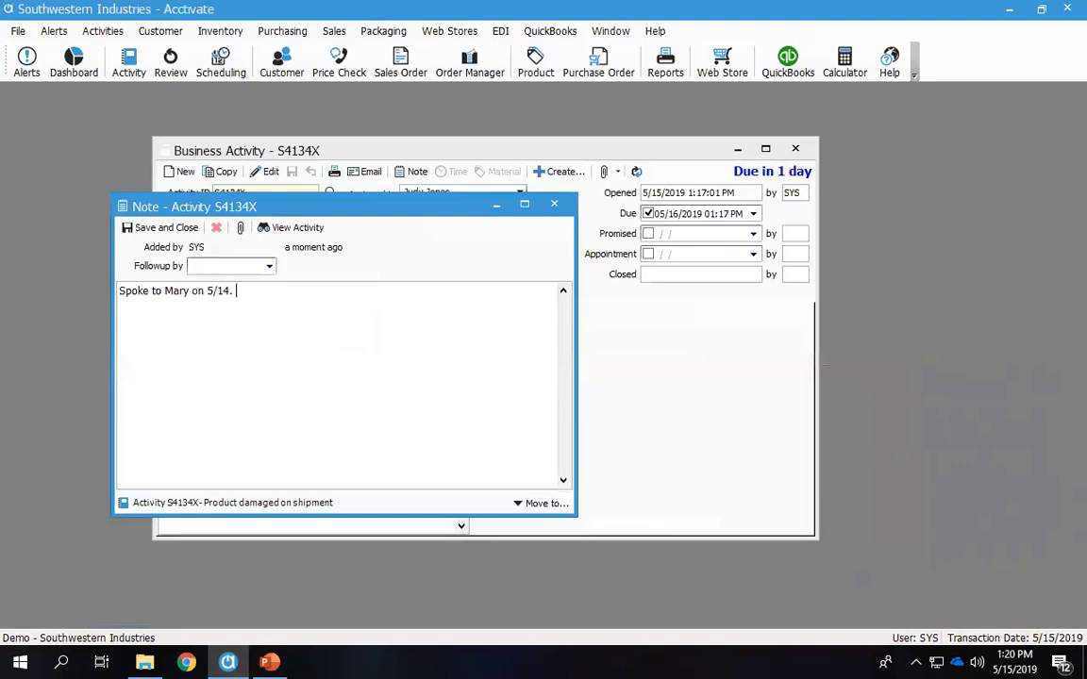
{"action": "left_click", "coordinate": [159, 228]}
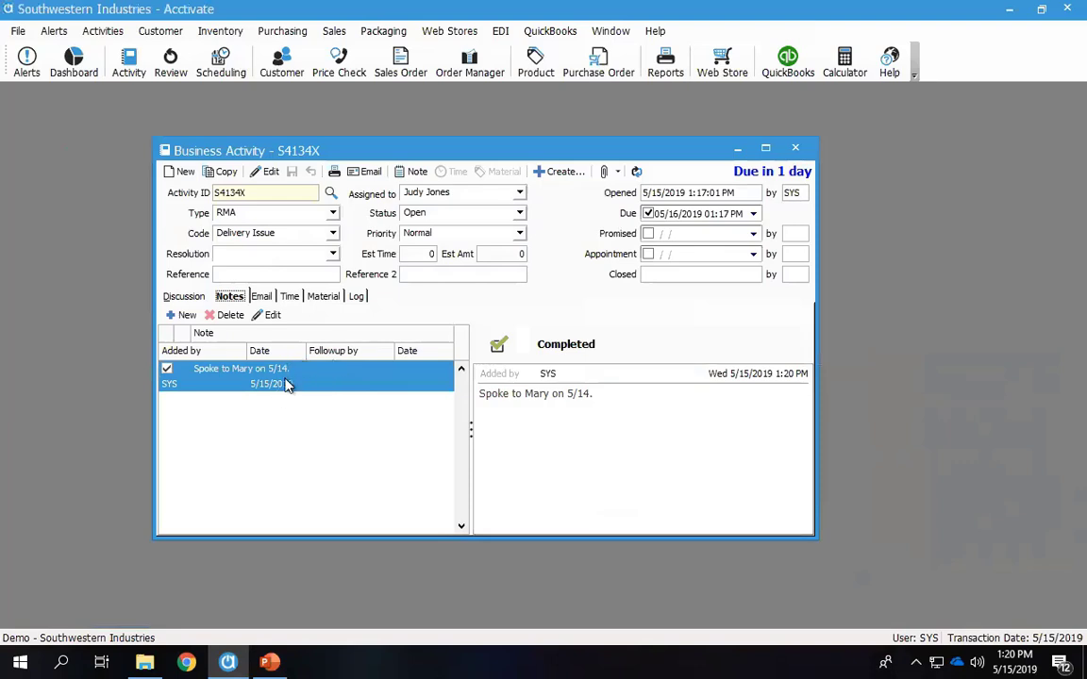
- Examine the RMA activity's email history and change log
{"action": "left_click", "coordinate": [263, 300]}
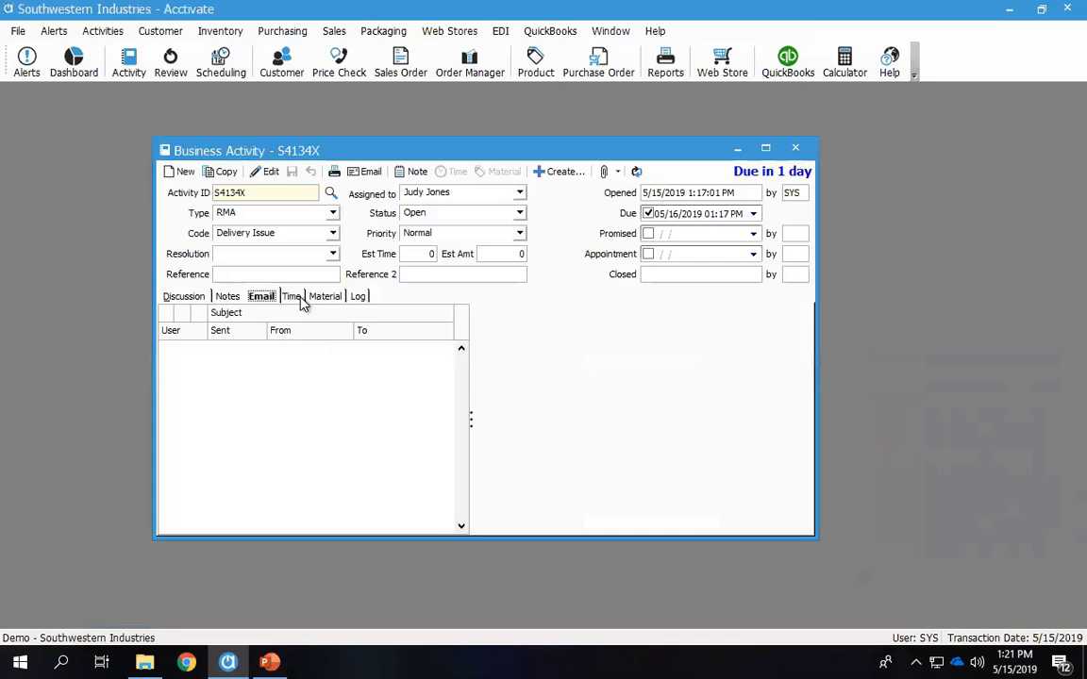
{"action": "left_click", "coordinate": [359, 297]}
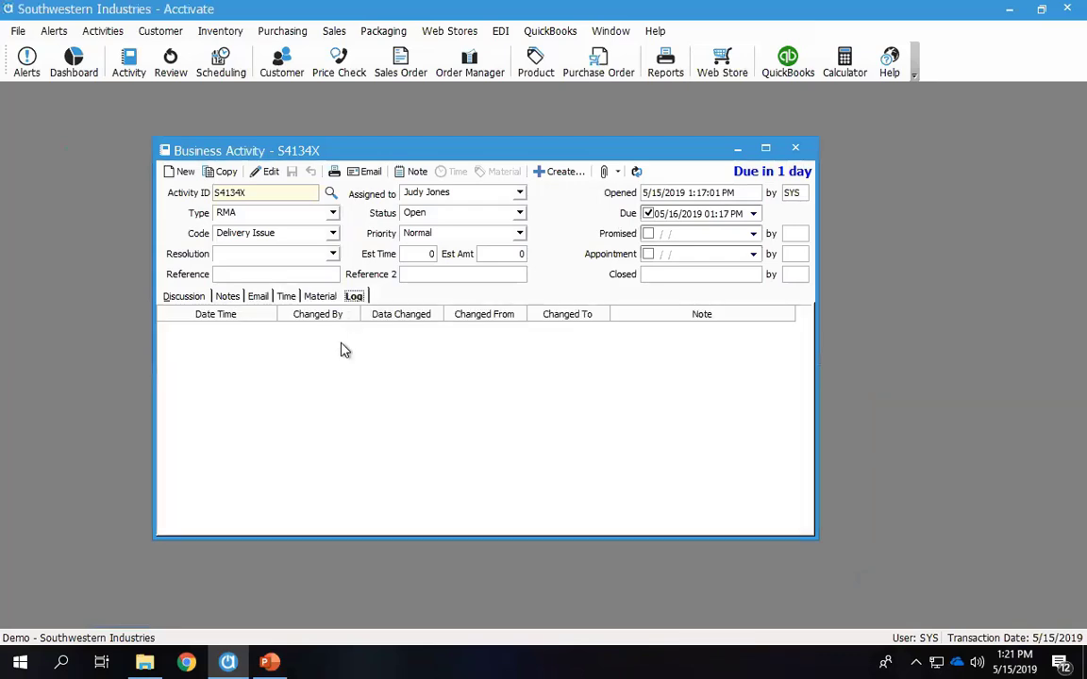
- Create a credit memo from the RMA activity and select its F120 and L450 lines in turn
{"action": "left_click", "coordinate": [189, 297]}
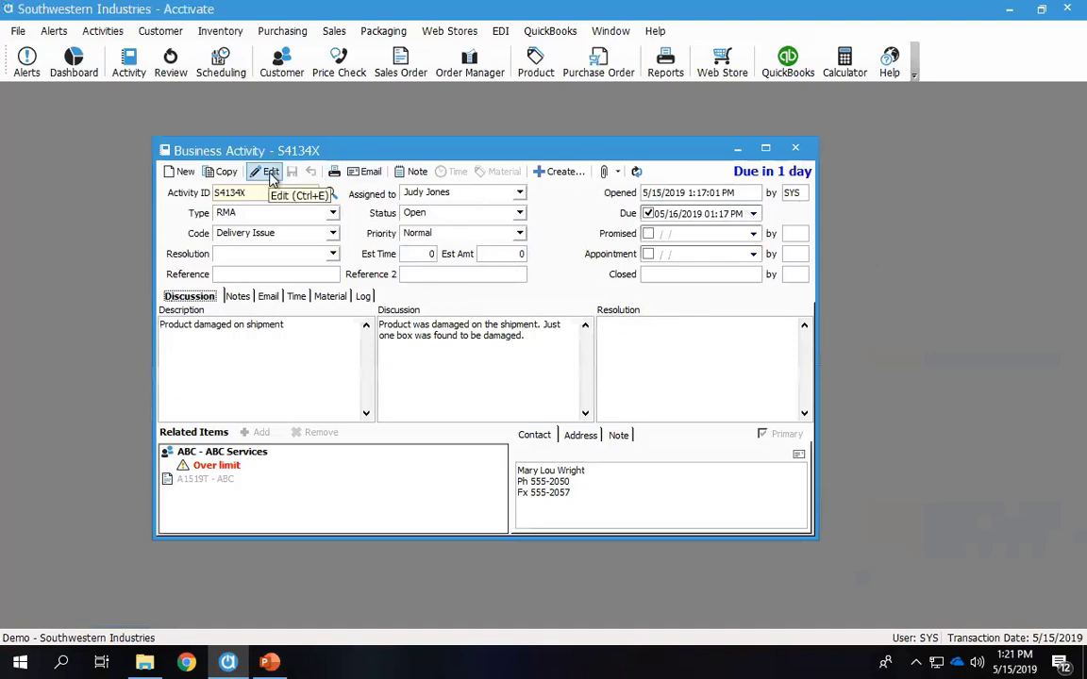
{"action": "left_click", "coordinate": [559, 171]}
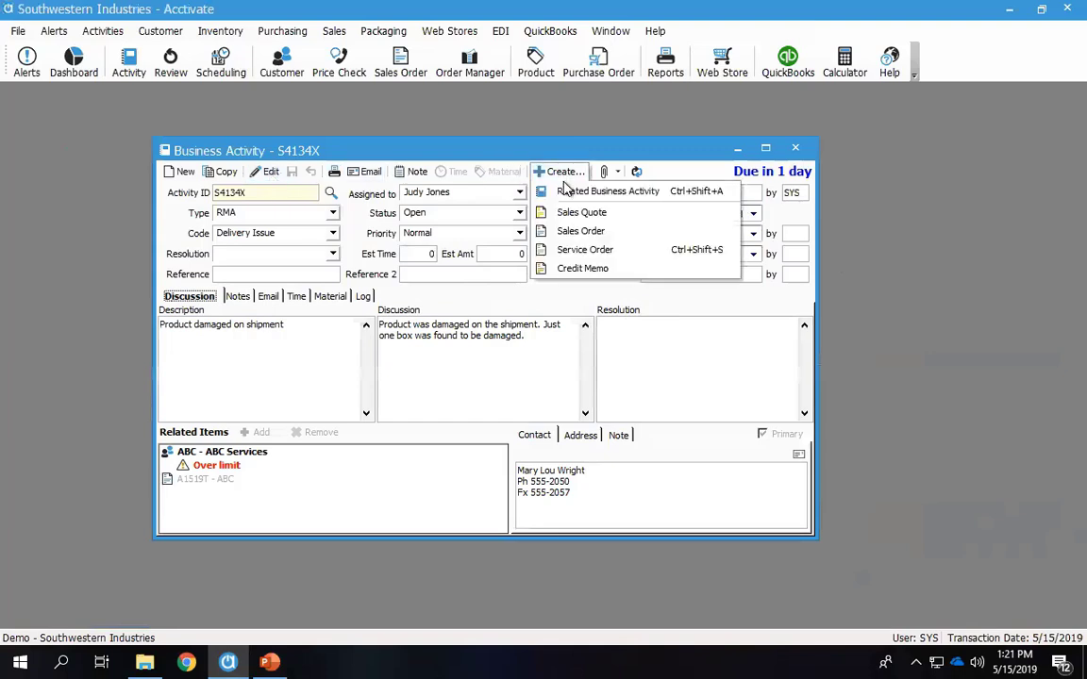
{"action": "left_click", "coordinate": [583, 270]}
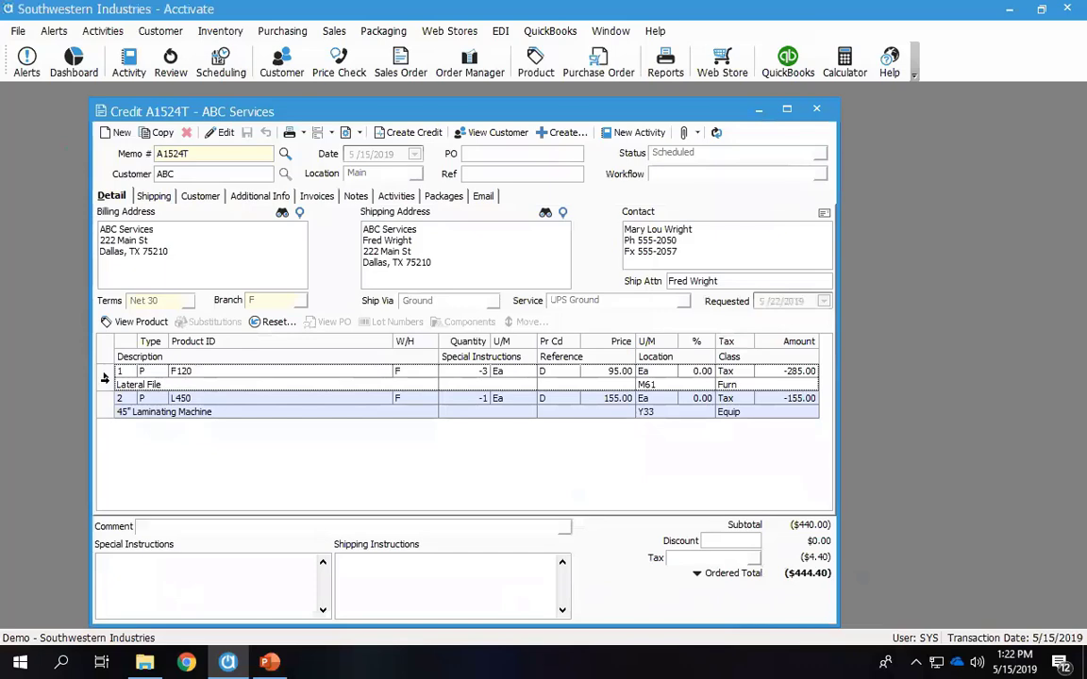
{"action": "left_click", "coordinate": [105, 378]}
{"action": "left_click", "coordinate": [105, 410]}
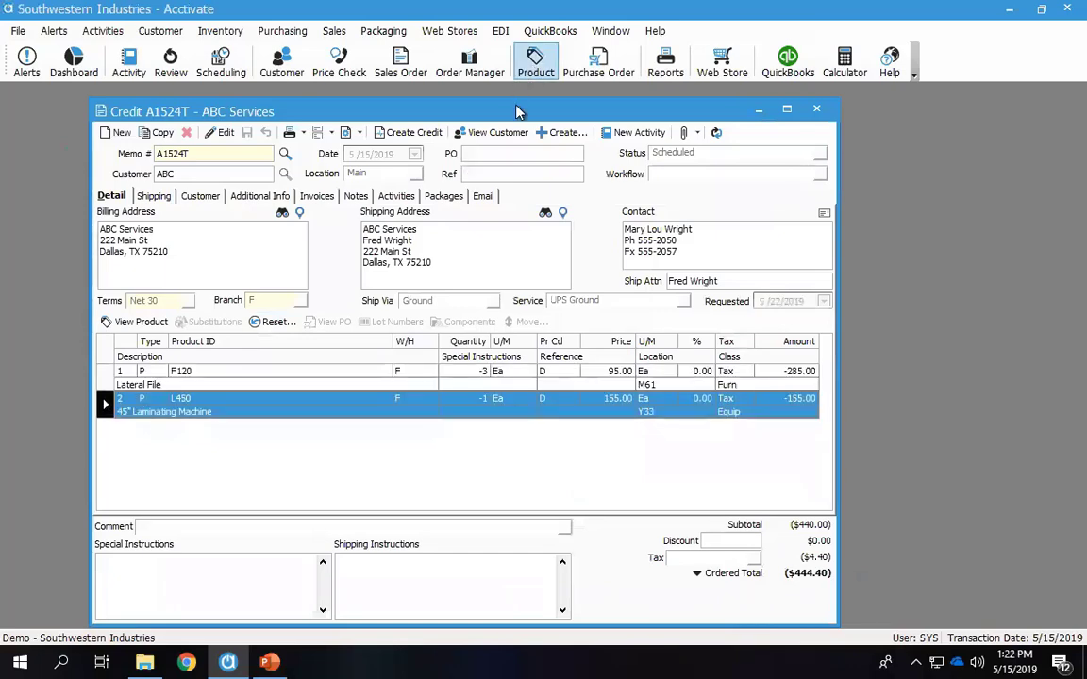
- Compare the credit memo's lines with the billed material lines on the RMA activity, arranging the windows side by side
{"action": "left_click_drag", "start_coordinate": [517, 111], "coordinate": [701, 95]}
{"action": "left_click", "coordinate": [232, 363]}
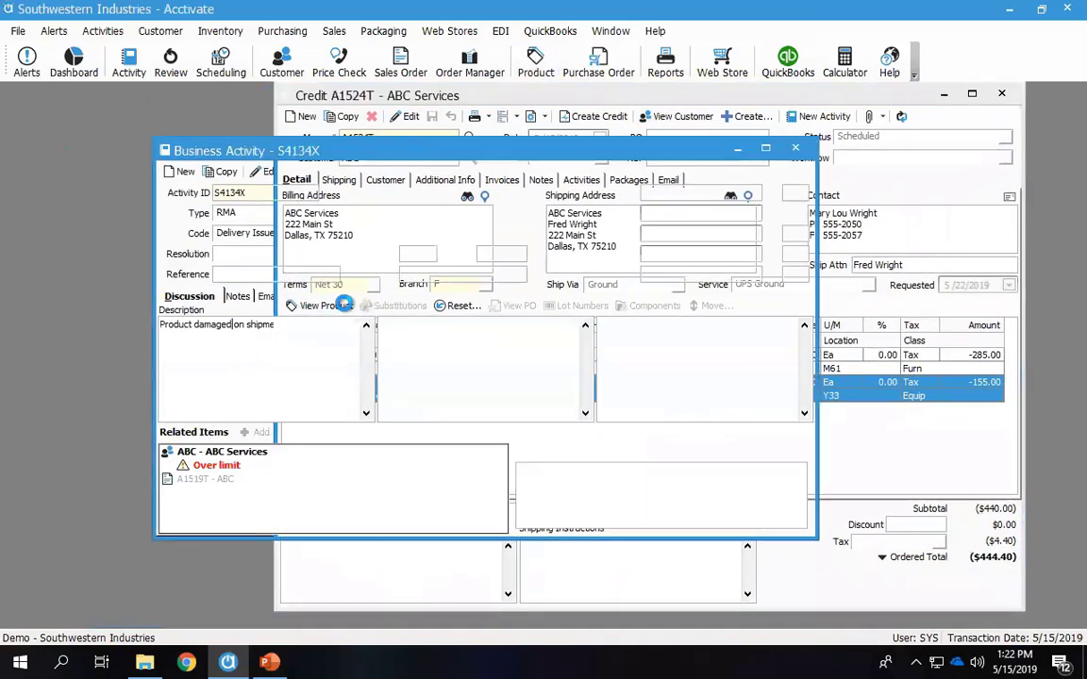
{"action": "left_click", "coordinate": [325, 296]}
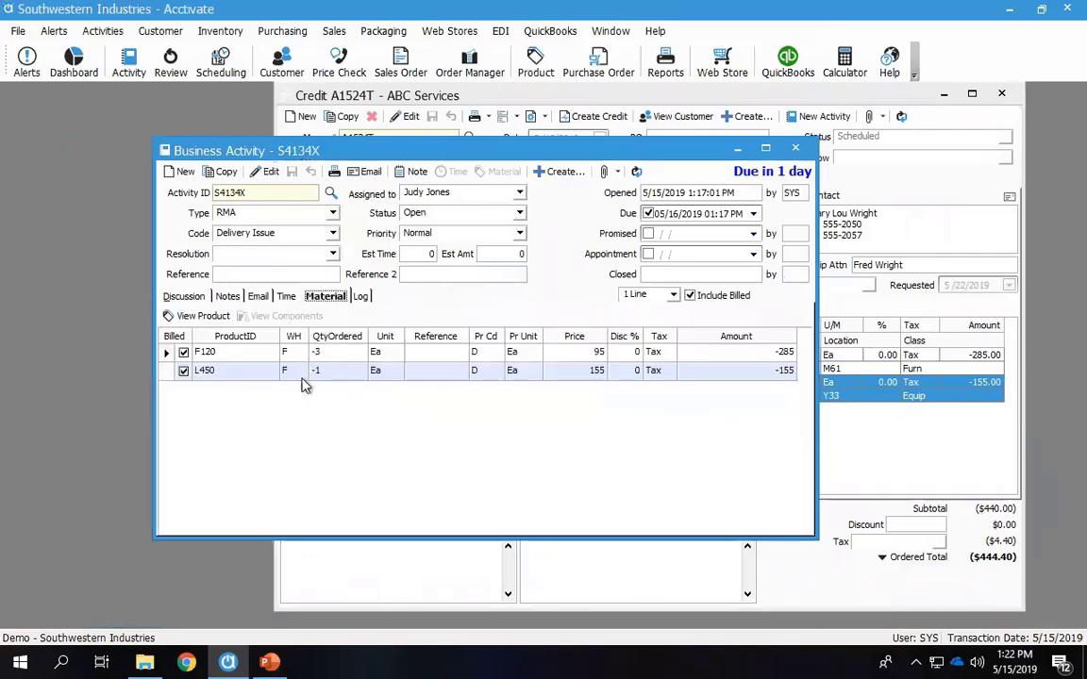
{"action": "left_click", "coordinate": [696, 94]}
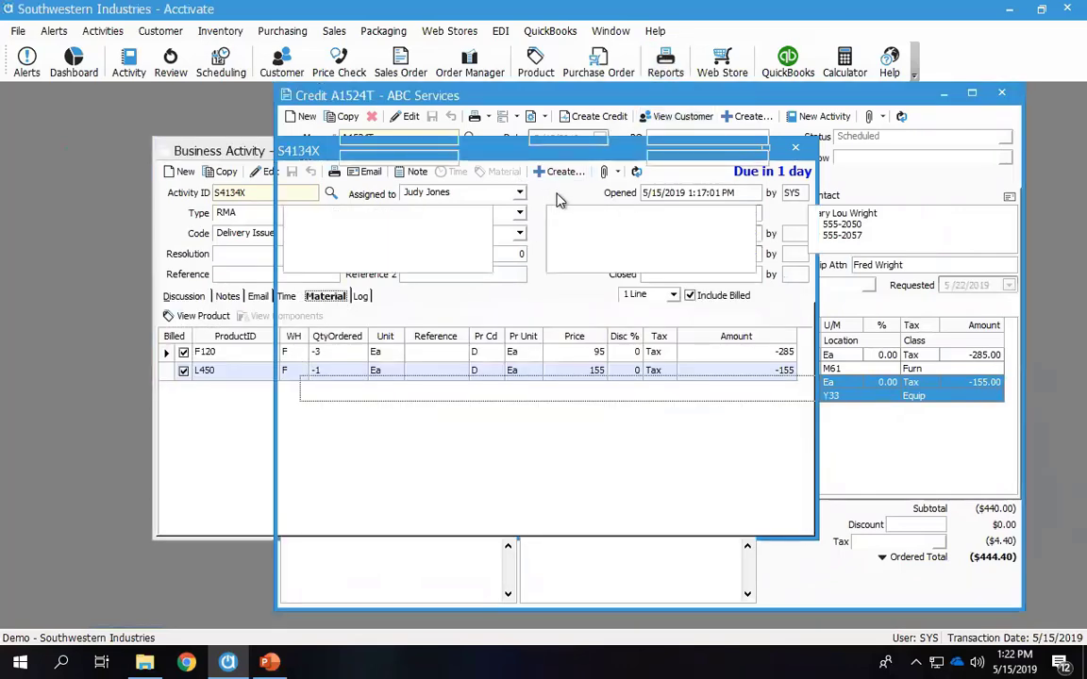
{"action": "left_click_drag", "start_coordinate": [796, 102], "coordinate": [772, 115]}
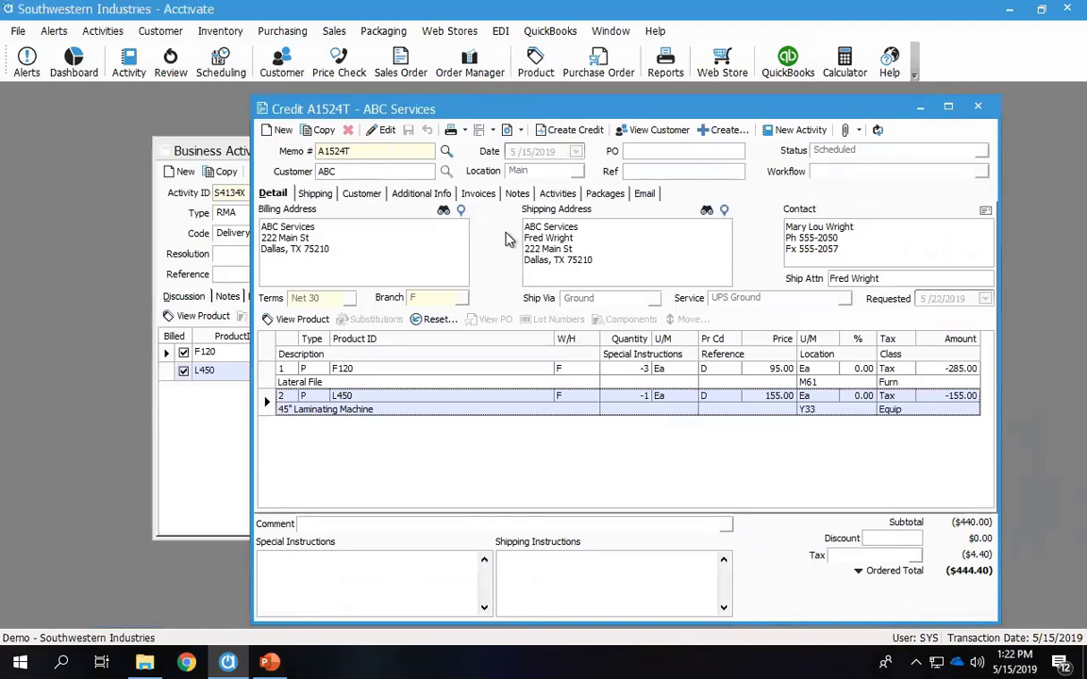
- Locate the new credit memo among the RMA activity's related items and close both windows
{"action": "left_click", "coordinate": [181, 297]}
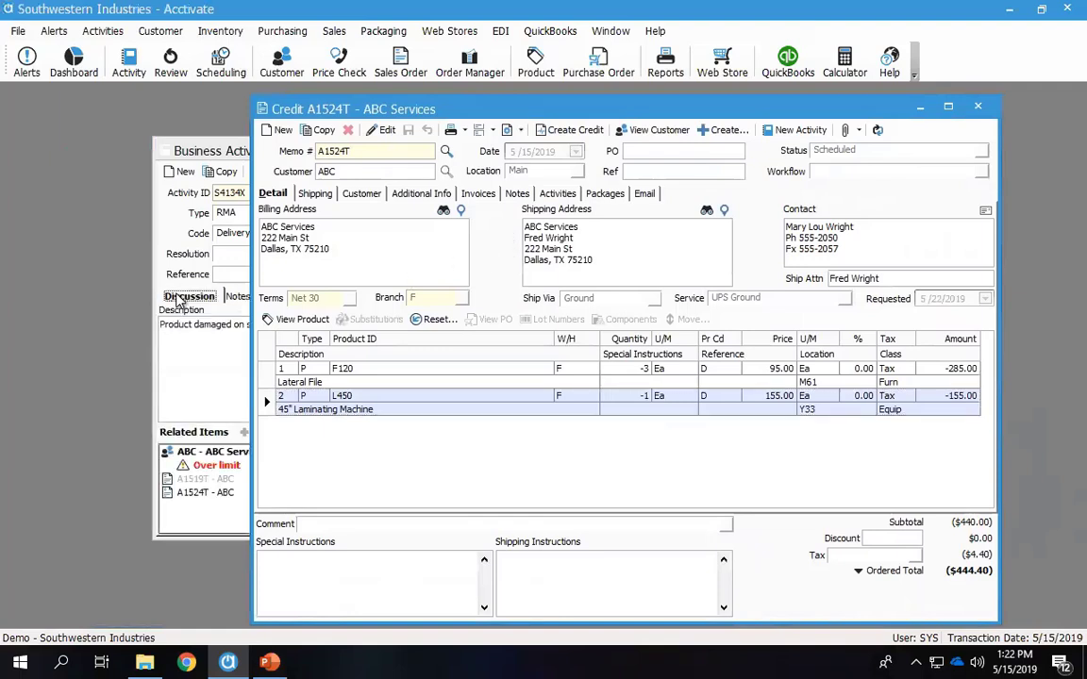
{"action": "left_click", "coordinate": [231, 360]}
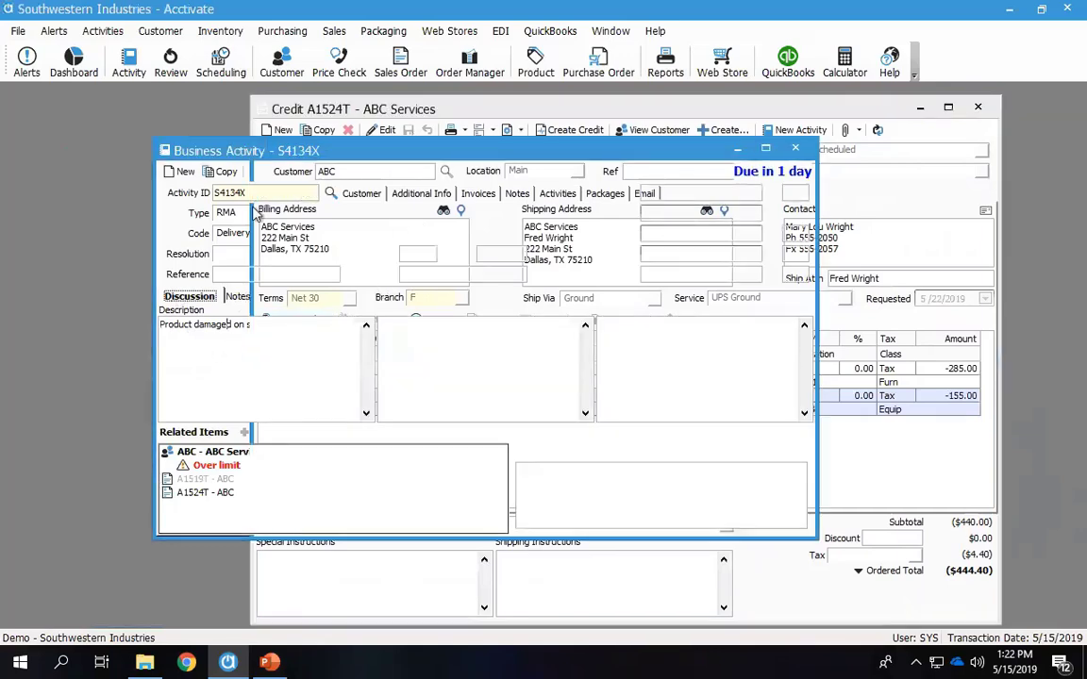
{"action": "left_click", "coordinate": [207, 496]}
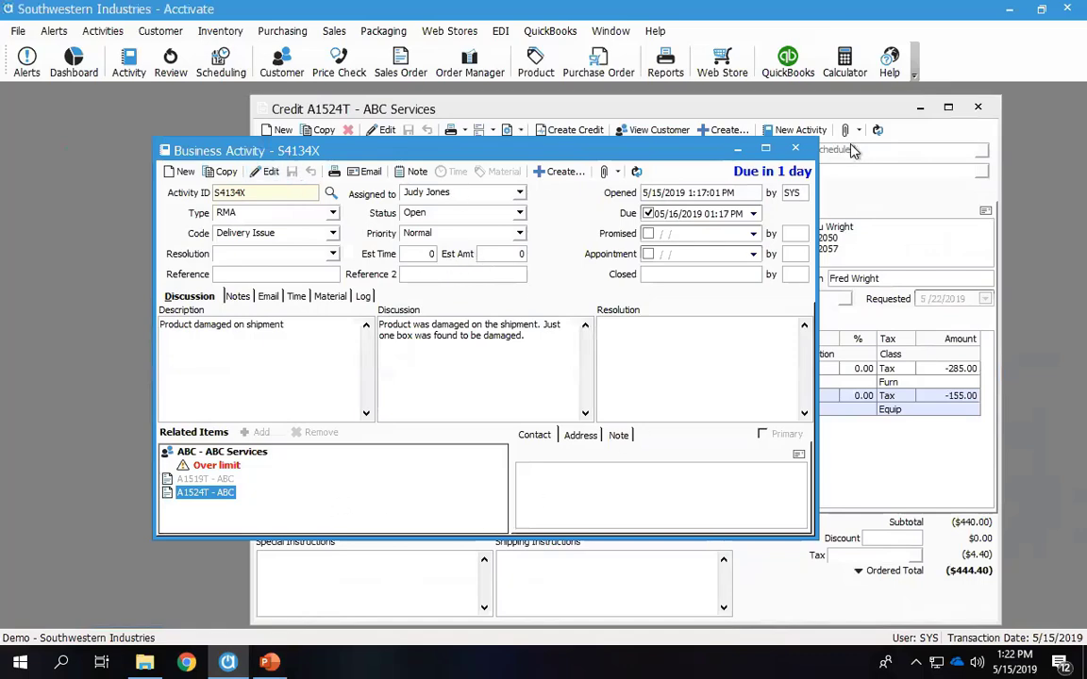
{"action": "left_click", "coordinate": [882, 104]}
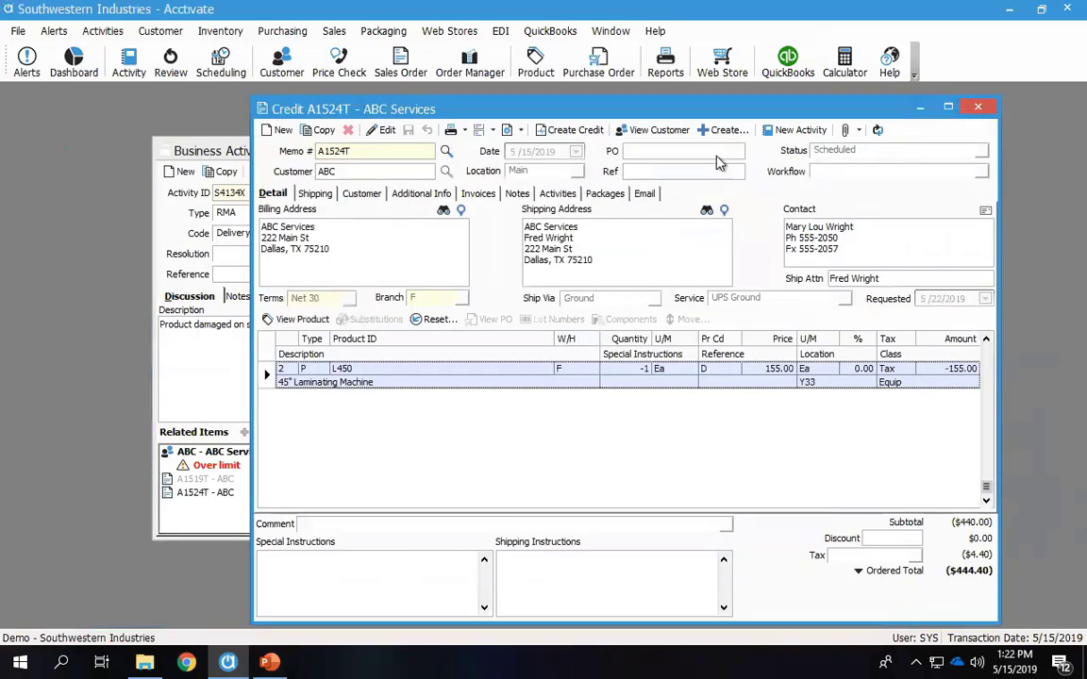
{"action": "left_click", "coordinate": [975, 106]}
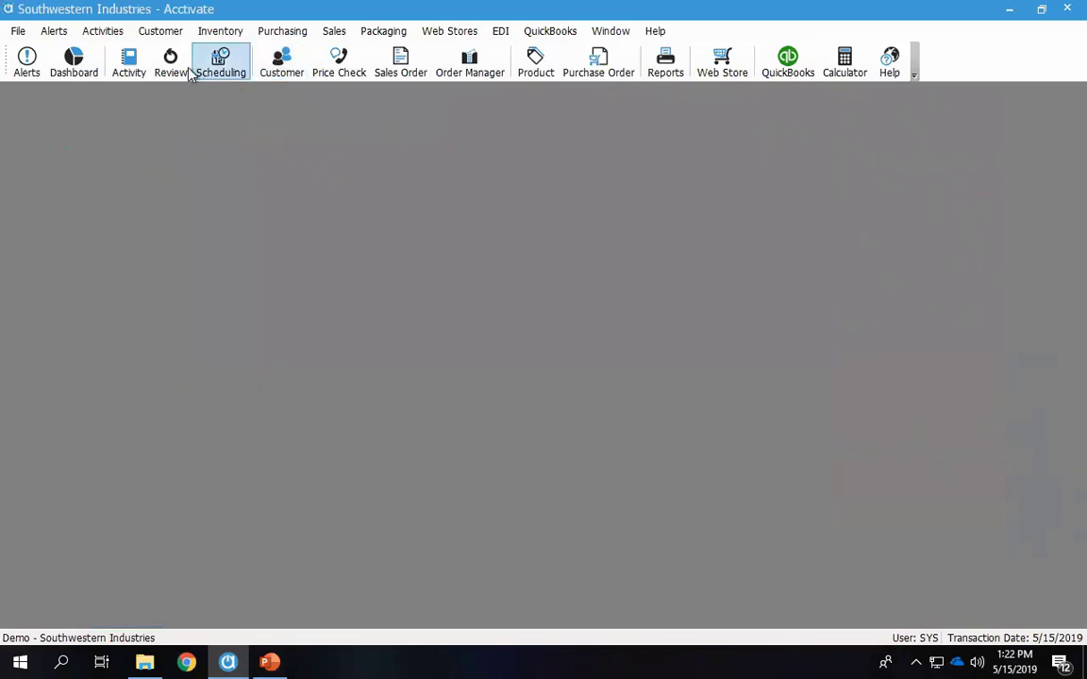
- Open the business activity review, remove the Status grouping, and sort the activities by due date, latest first
{"action": "left_click", "coordinate": [171, 62]}
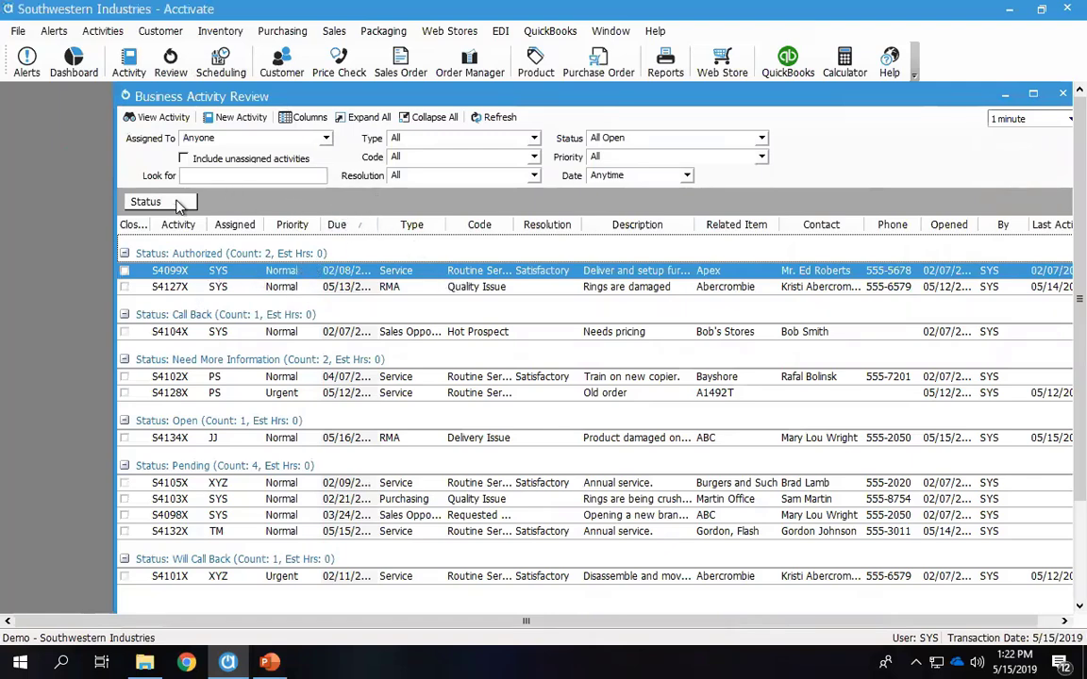
{"action": "left_click_drag", "start_coordinate": [160, 202], "coordinate": [328, 225]}
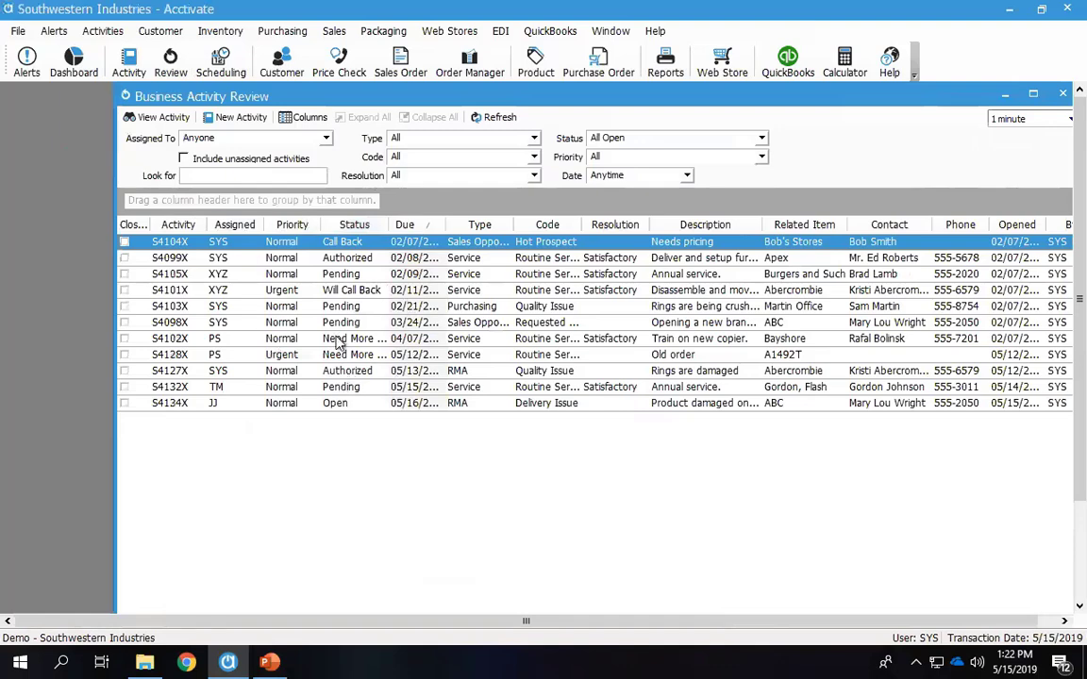
{"action": "left_click", "coordinate": [433, 226]}
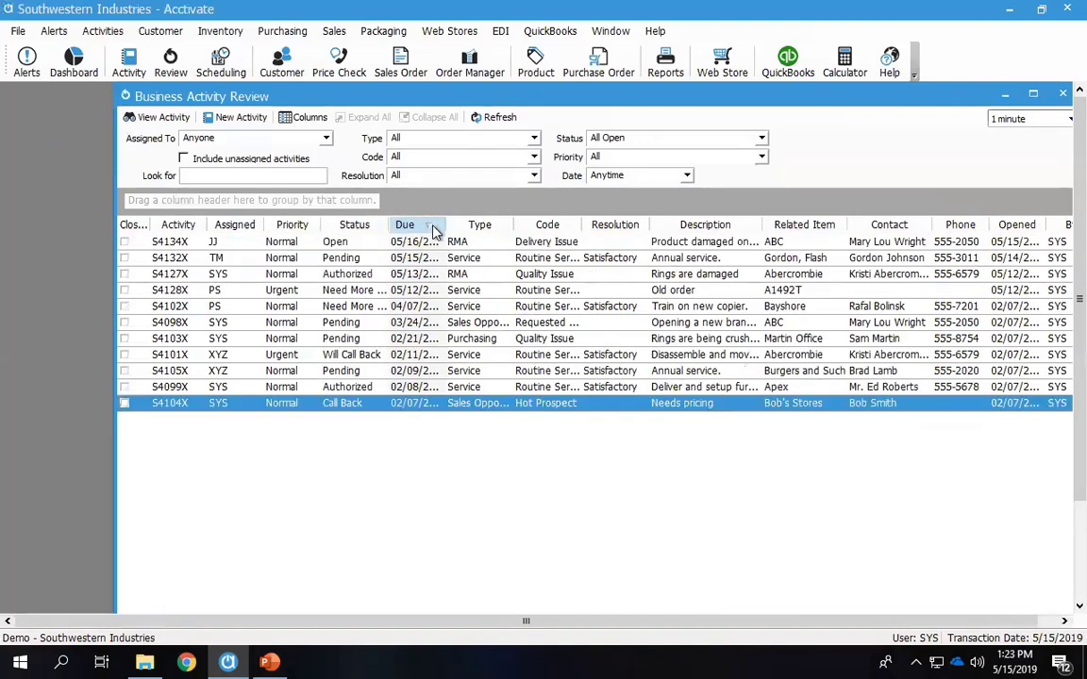
- Sort the reviewed activities by status, try grouping them by Status, and replace that grouping with Code
{"action": "left_click", "coordinate": [351, 225]}
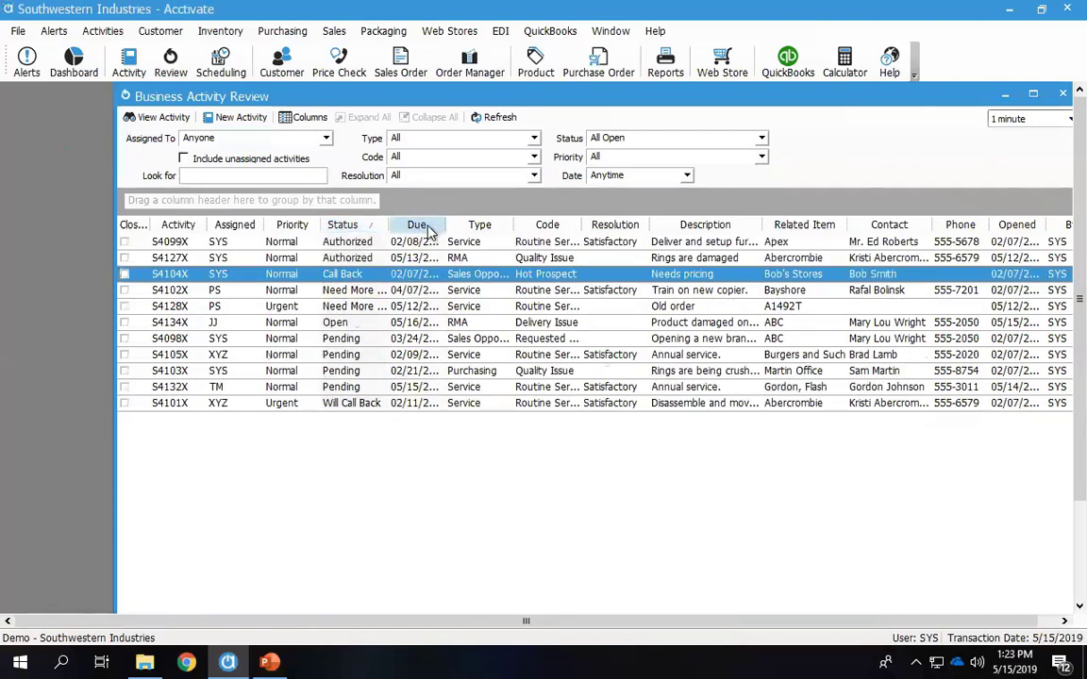
{"action": "left_click_drag", "start_coordinate": [357, 232], "coordinate": [304, 204]}
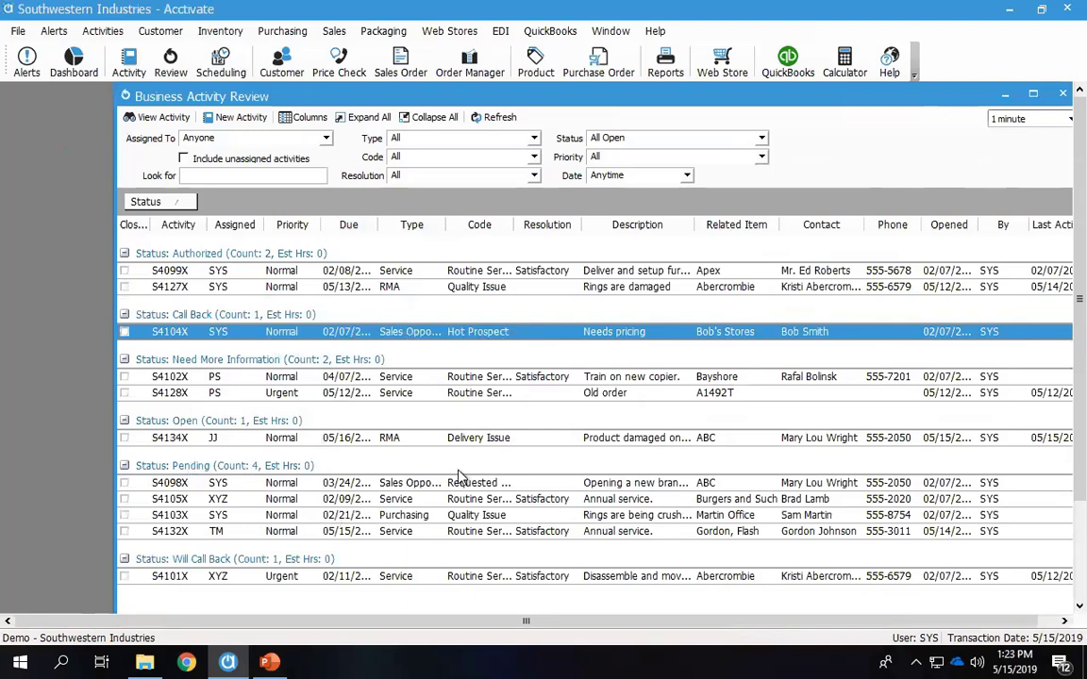
{"action": "left_click_drag", "start_coordinate": [162, 201], "coordinate": [323, 227]}
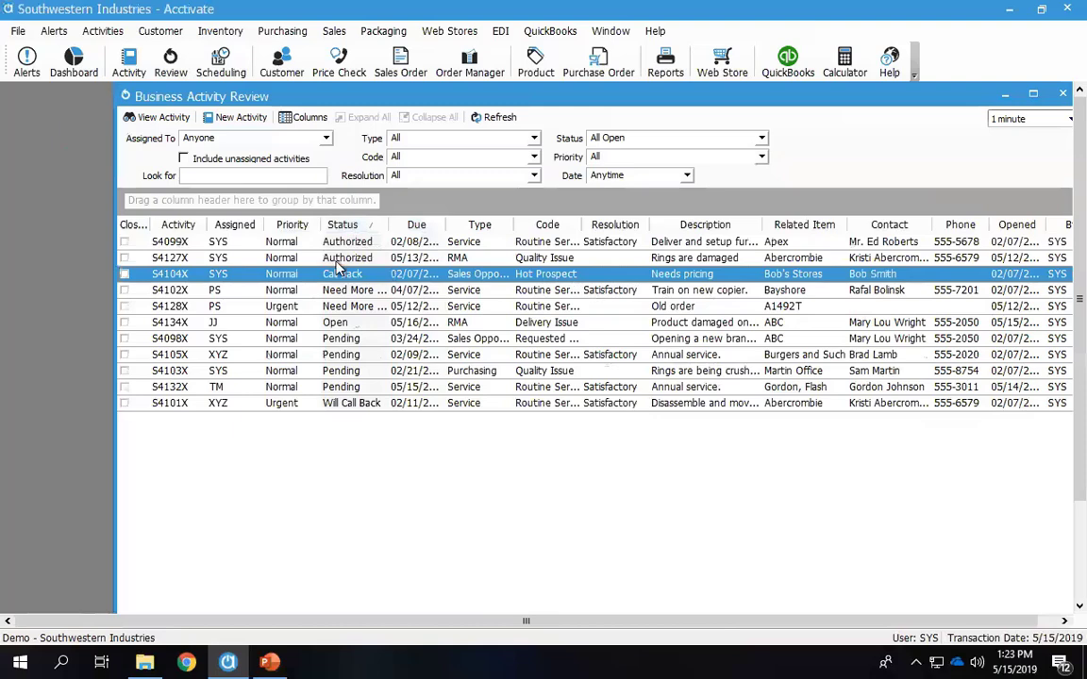
{"action": "left_click_drag", "start_coordinate": [547, 225], "coordinate": [416, 211]}
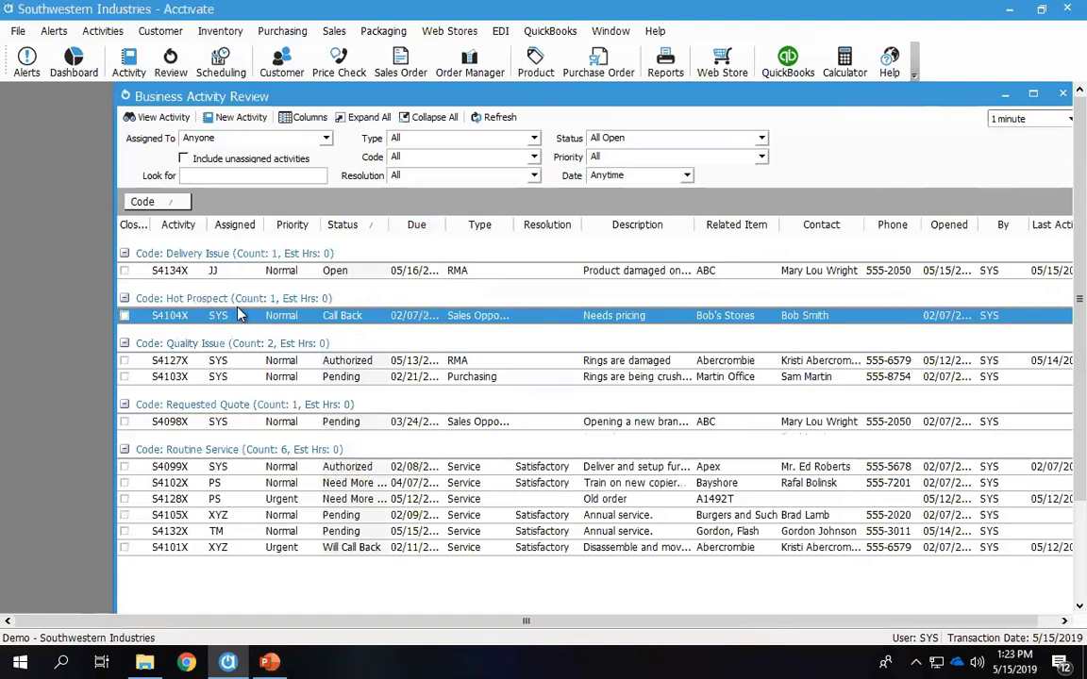
- Filter the review to the employee with code JJ, include unassigned activities, and close the review
{"action": "left_click", "coordinate": [327, 139]}
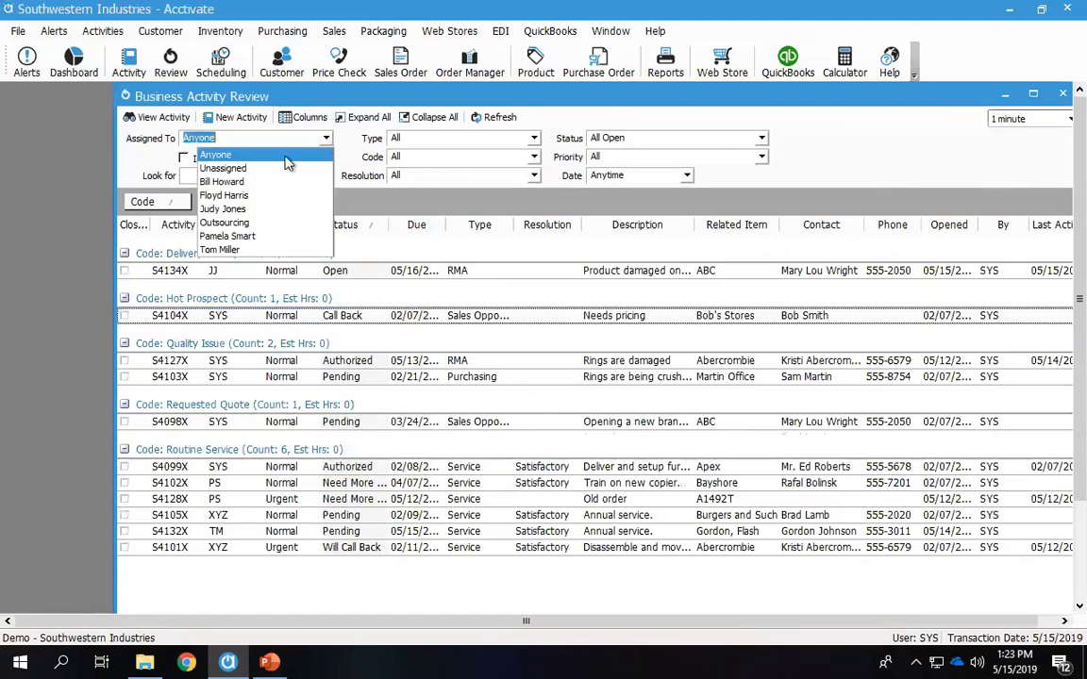
{"action": "left_click", "coordinate": [223, 209]}
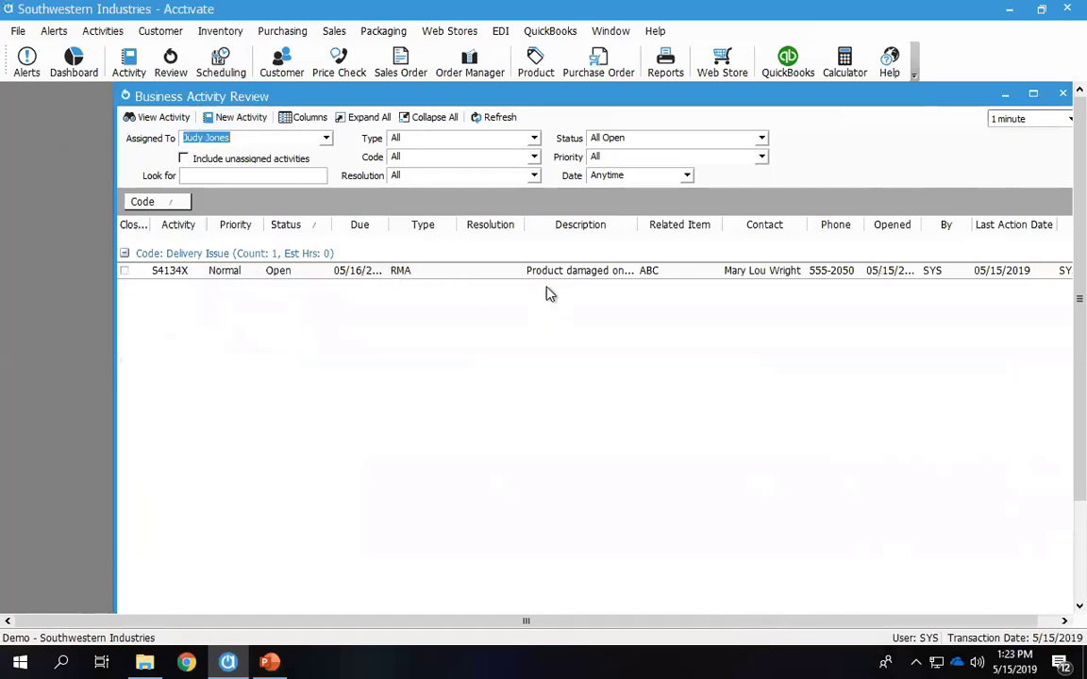
{"action": "left_click", "coordinate": [184, 159]}
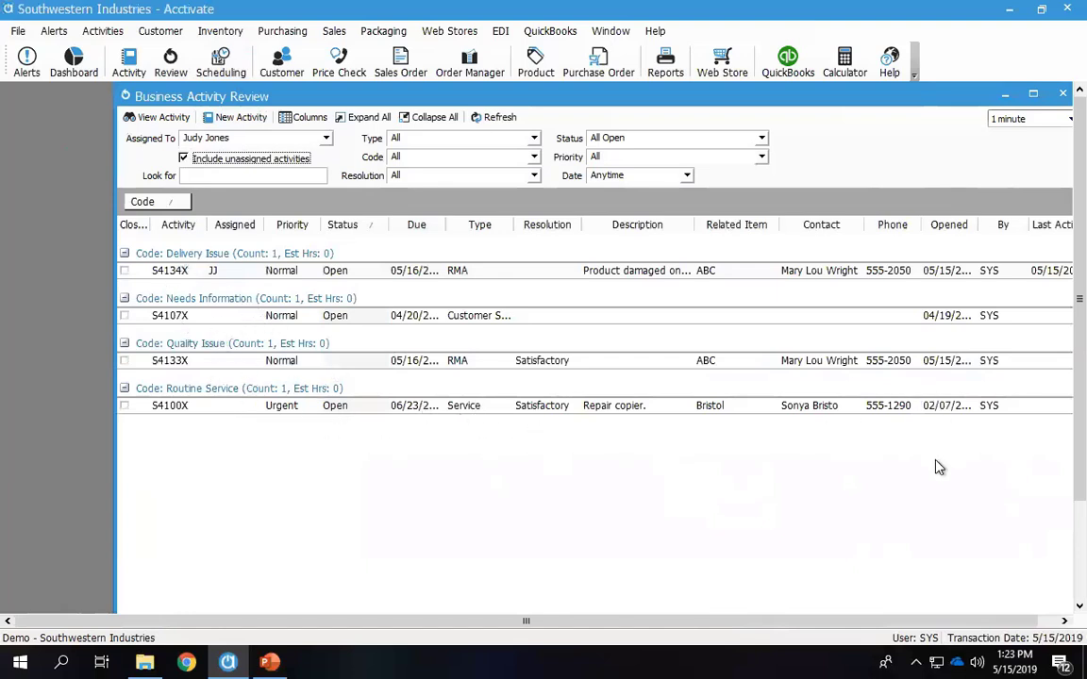
{"action": "left_click", "coordinate": [1062, 94]}
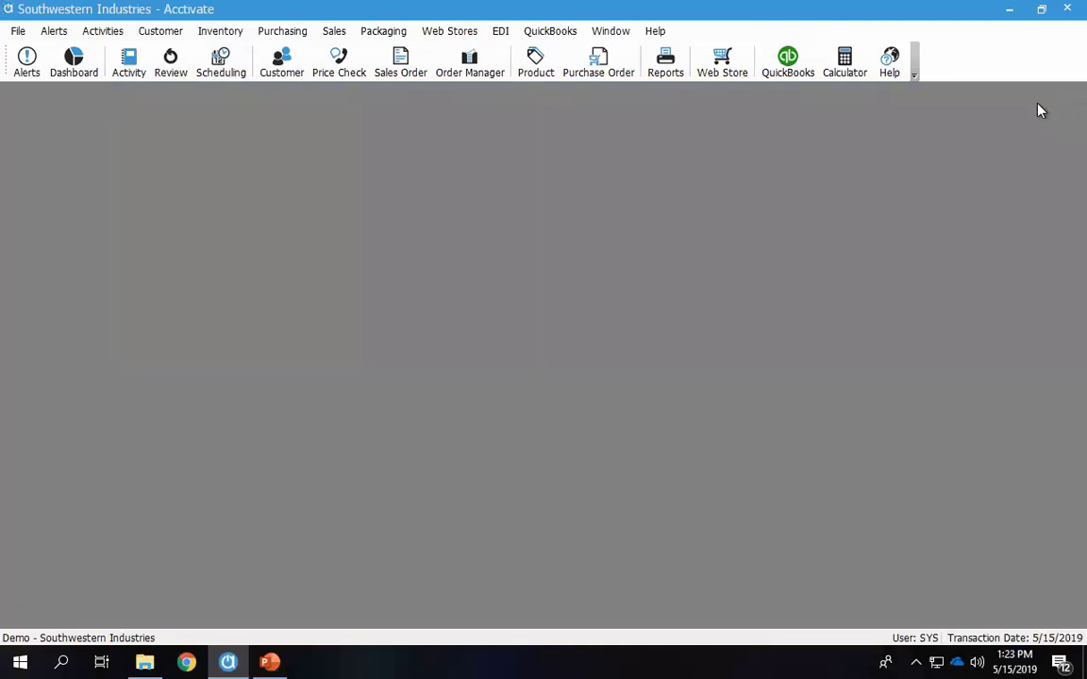
- Start a new business activity and set its type to Service
{"action": "left_click", "coordinate": [130, 62]}
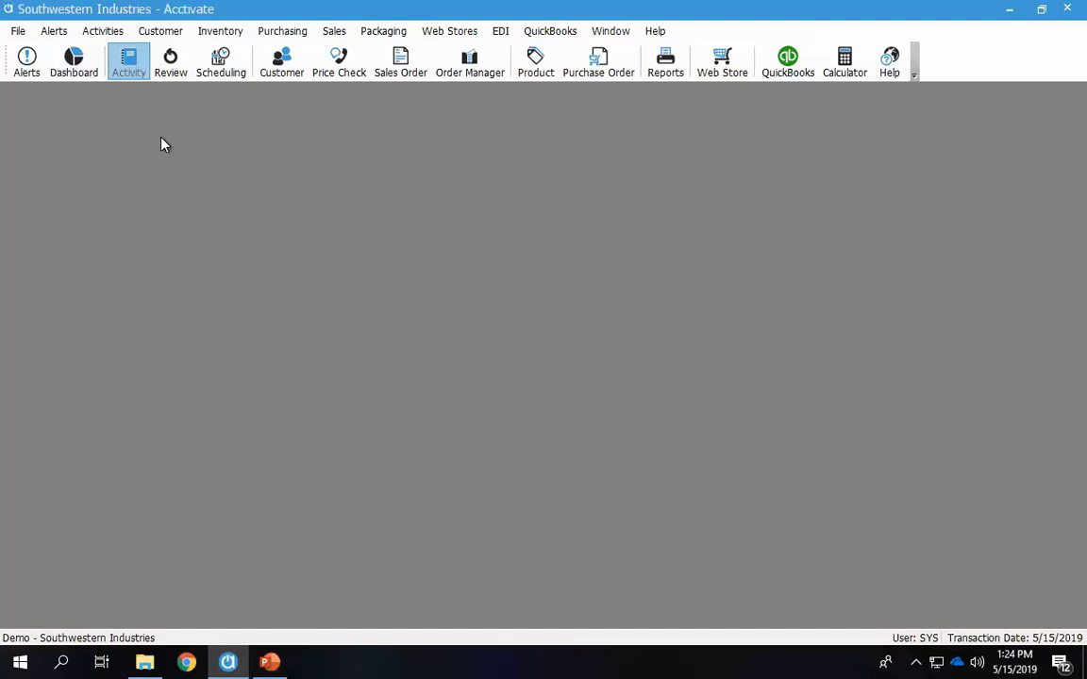
{"action": "left_click_drag", "start_coordinate": [366, 240], "coordinate": [369, 186]}
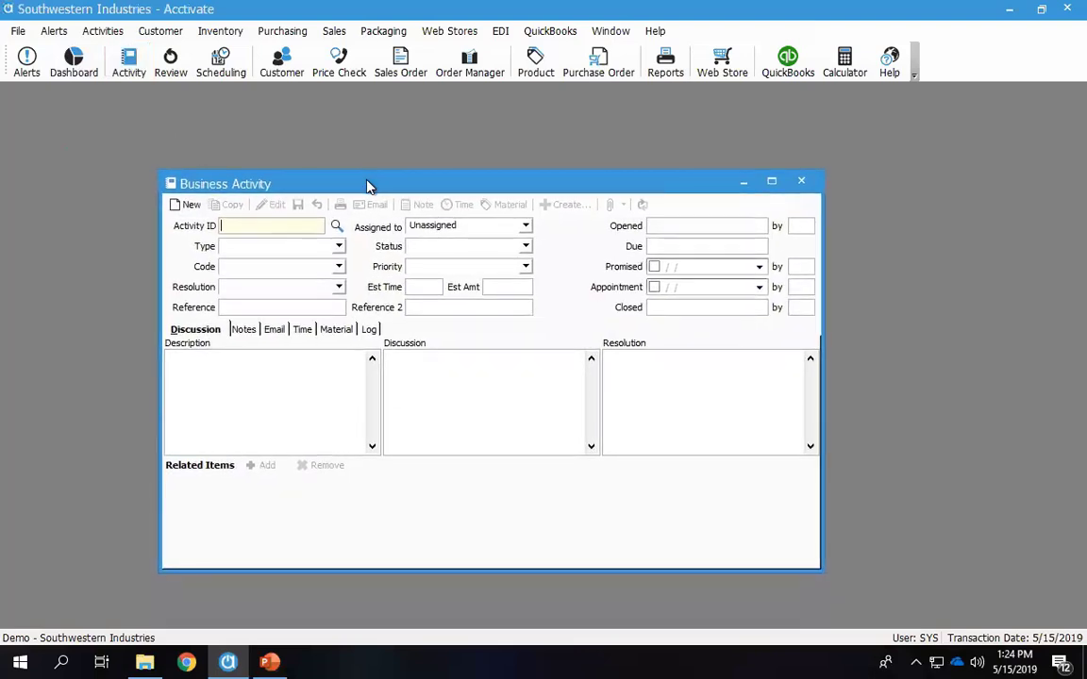
{"action": "left_click", "coordinate": [191, 206]}
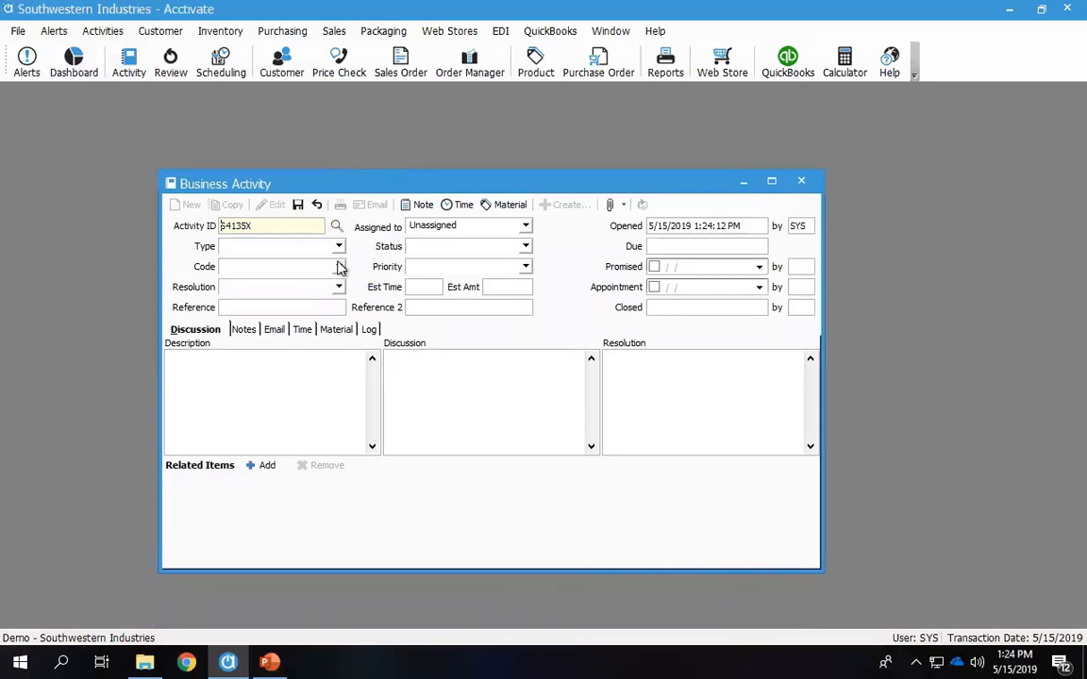
{"action": "left_click", "coordinate": [339, 246]}
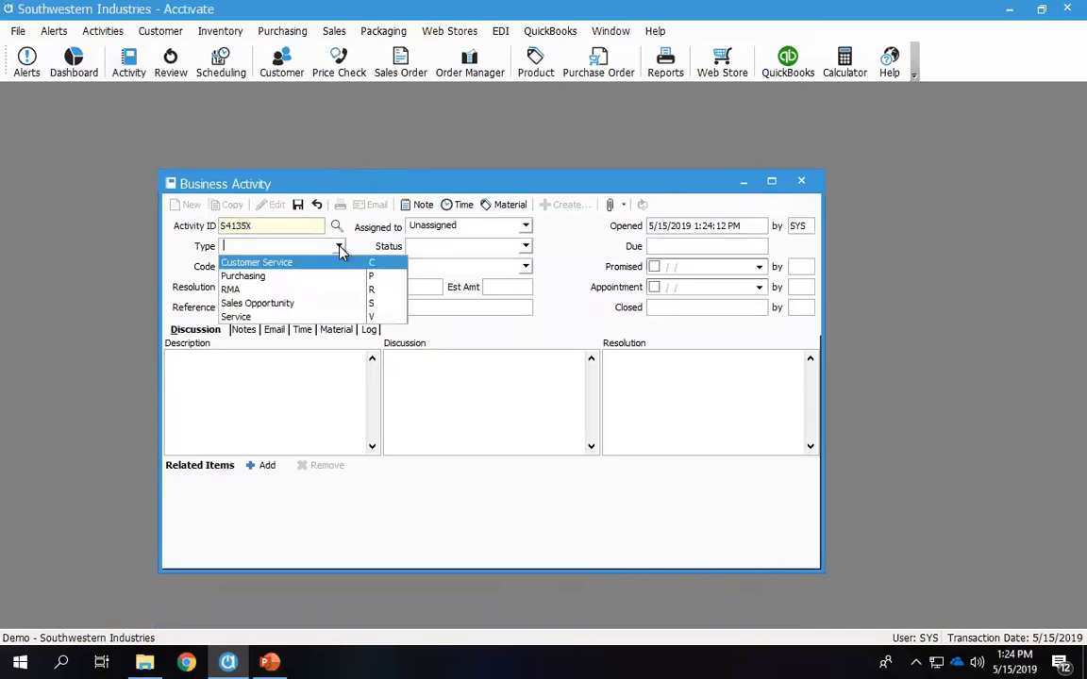
{"action": "left_click", "coordinate": [269, 317]}
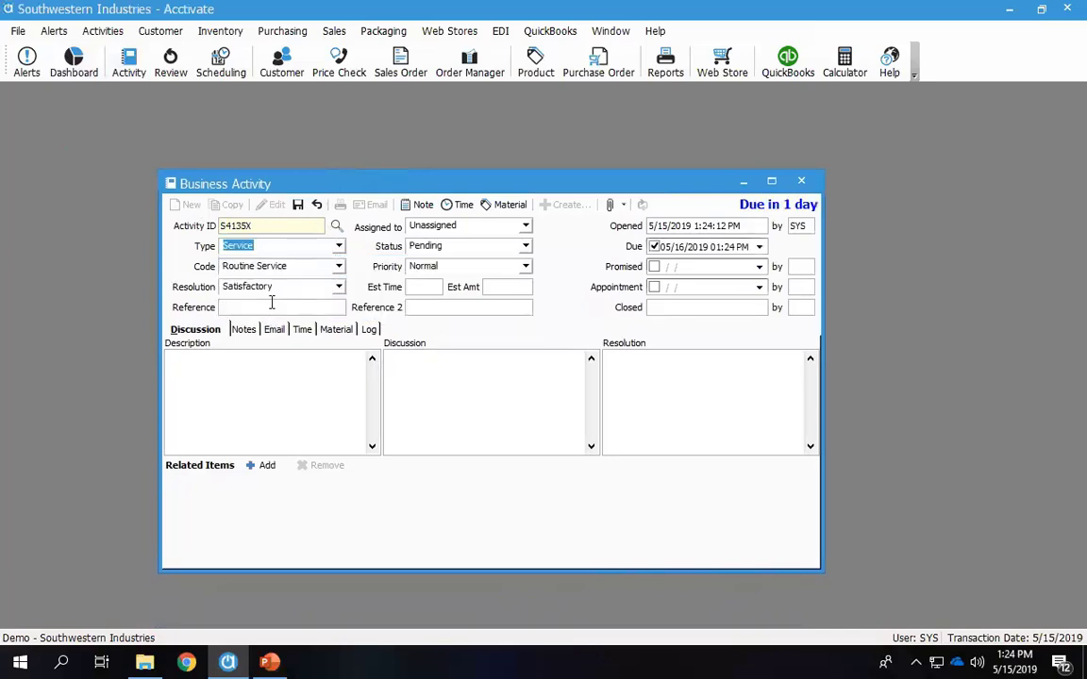
- Add the customer Craven Manufacturing to the service activity's related items
{"action": "left_click", "coordinate": [261, 465]}
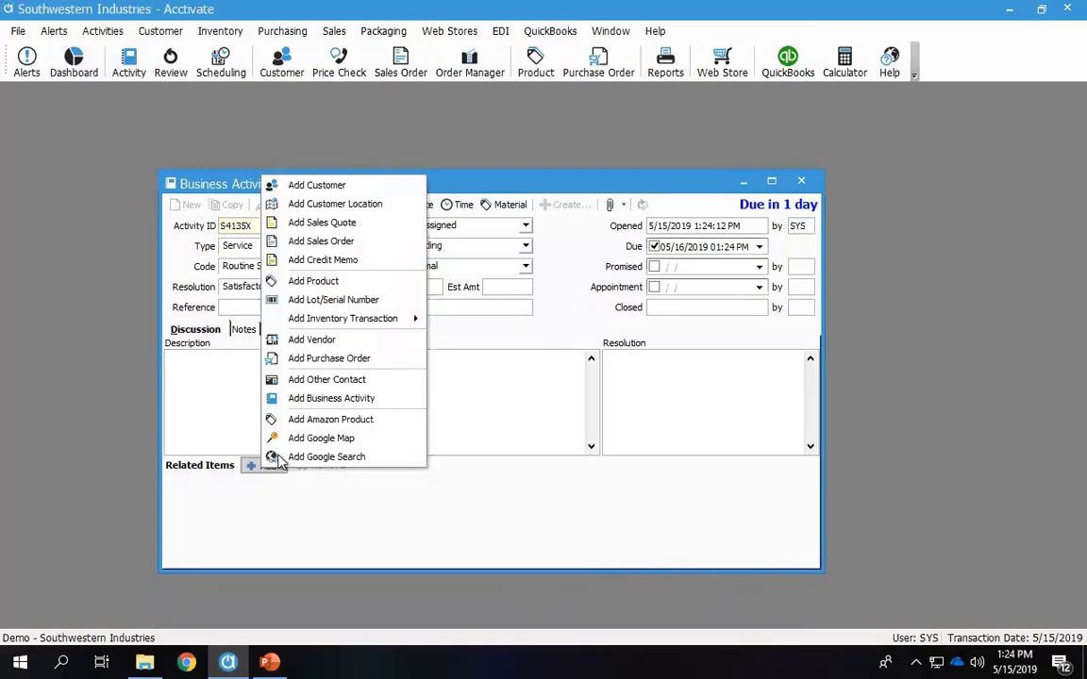
{"action": "left_click", "coordinate": [317, 184]}
{"action": "scroll", "coordinate": [382, 325], "scroll_direction": "down", "scroll_amount": 4}
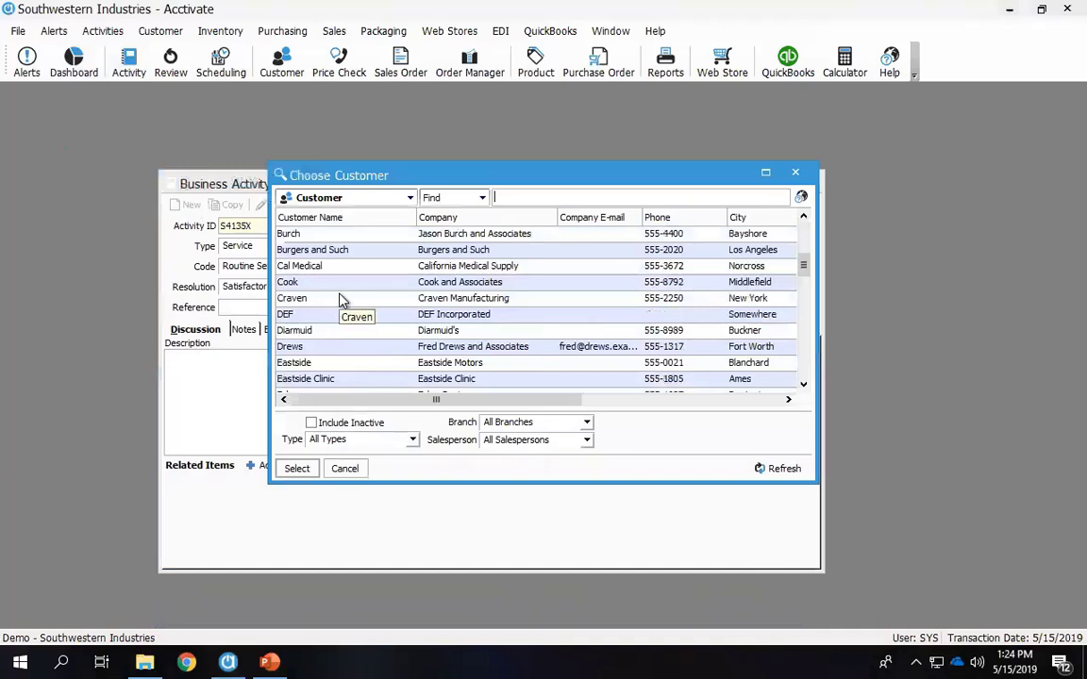
{"action": "double_click", "coordinate": [342, 300]}
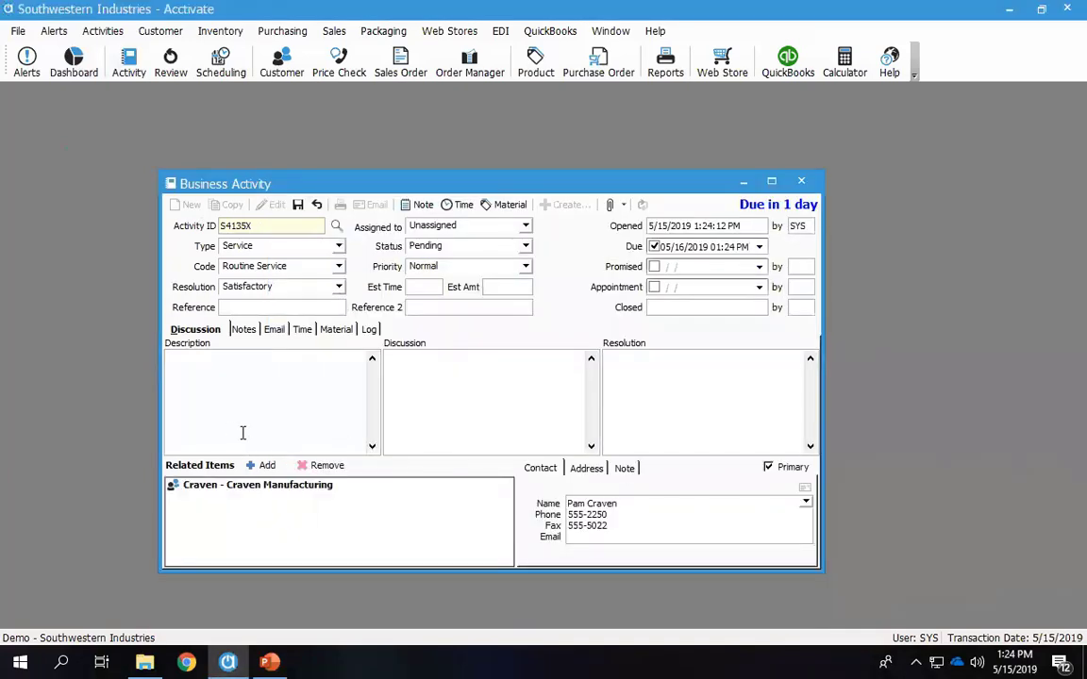
- Add the product C20 Printing Calculator to the service activity's related items
{"action": "left_click", "coordinate": [265, 467]}
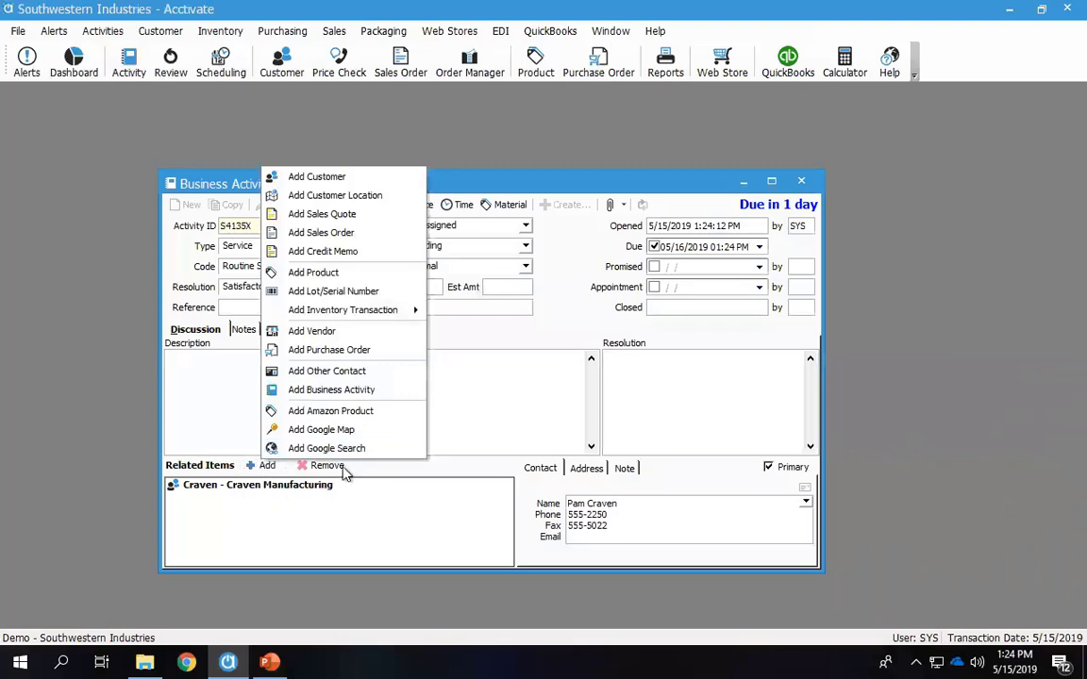
{"action": "left_click", "coordinate": [315, 273]}
{"action": "key", "text": "BackSpace"}
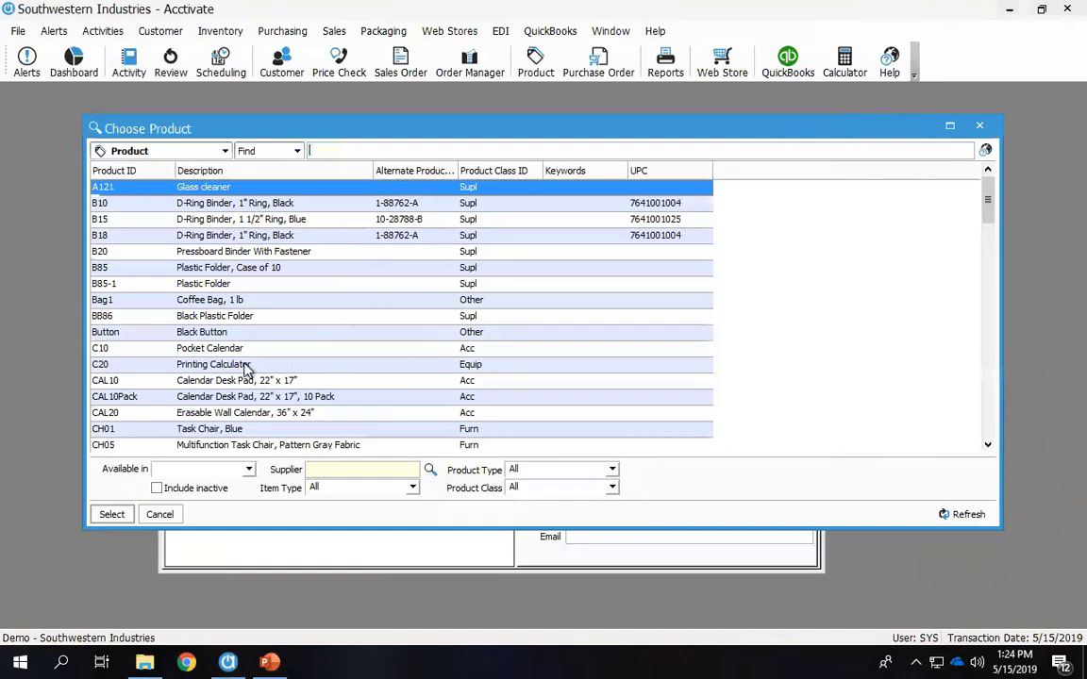
{"action": "double_click", "coordinate": [247, 365]}
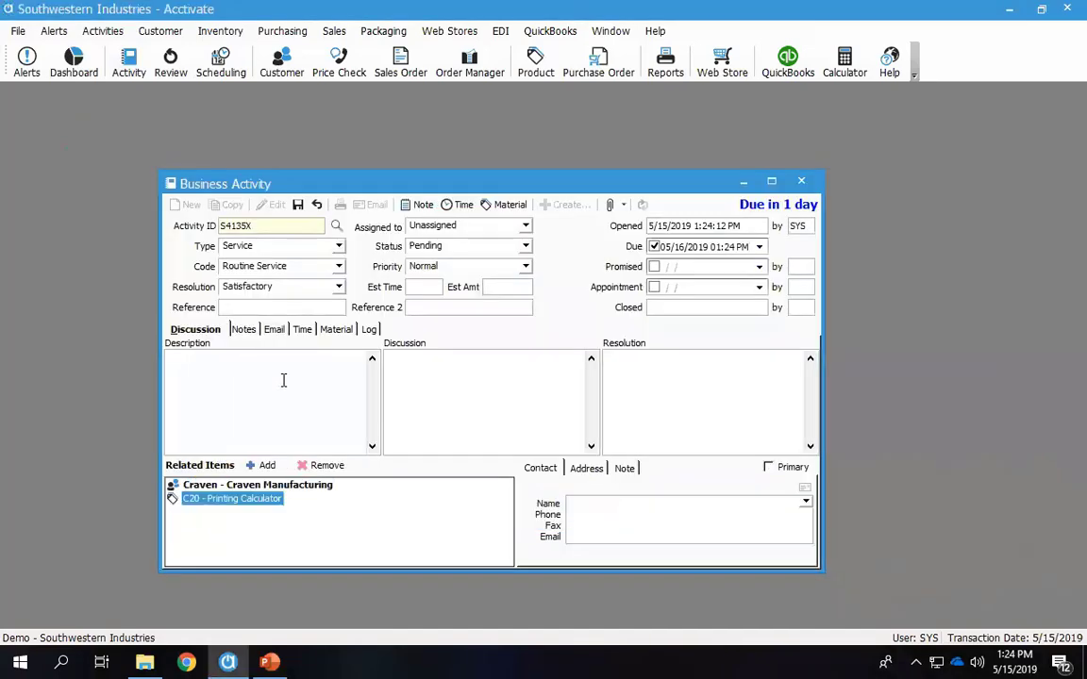
- Describe the service activity as "Printing Calculator key stuck" and assign it to an employee
{"action": "left_click", "coordinate": [285, 386]}
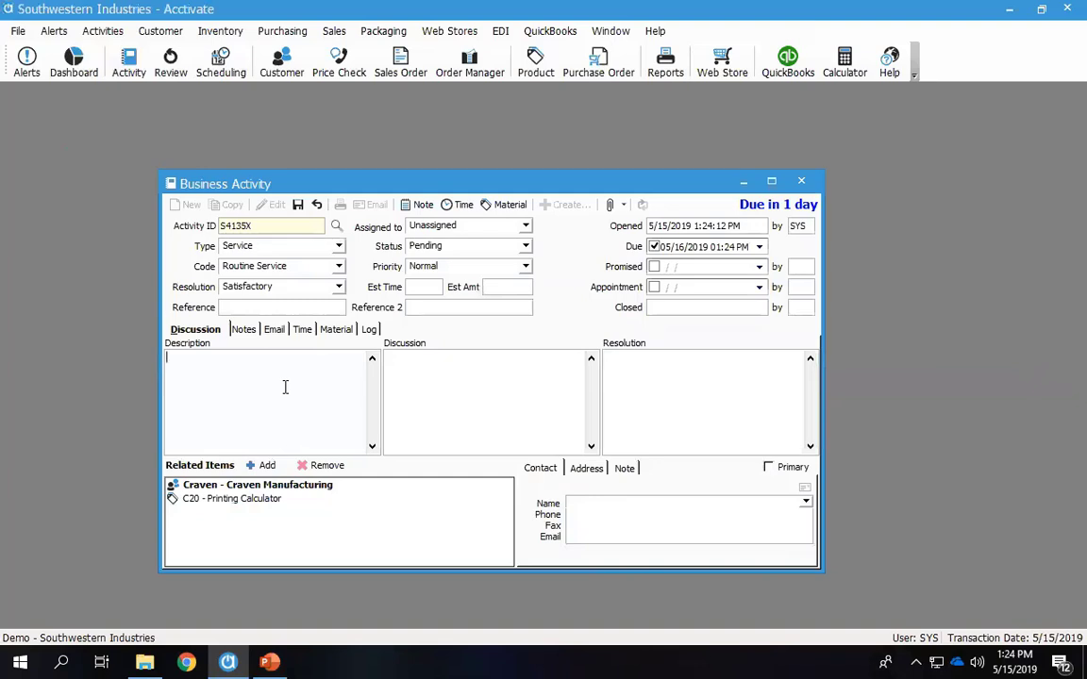
{"action": "type", "text": "Printing Calculator key stick"}
{"action": "key", "text": "Tab"}
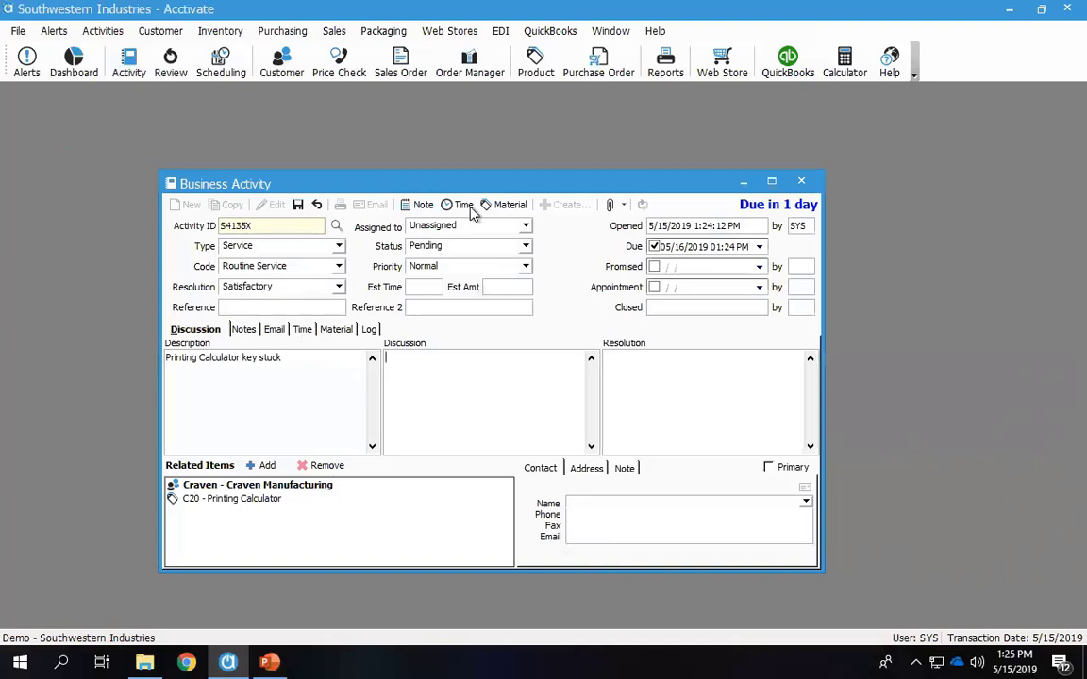
{"action": "left_click", "coordinate": [525, 226]}
{"action": "left_click", "coordinate": [462, 256]}
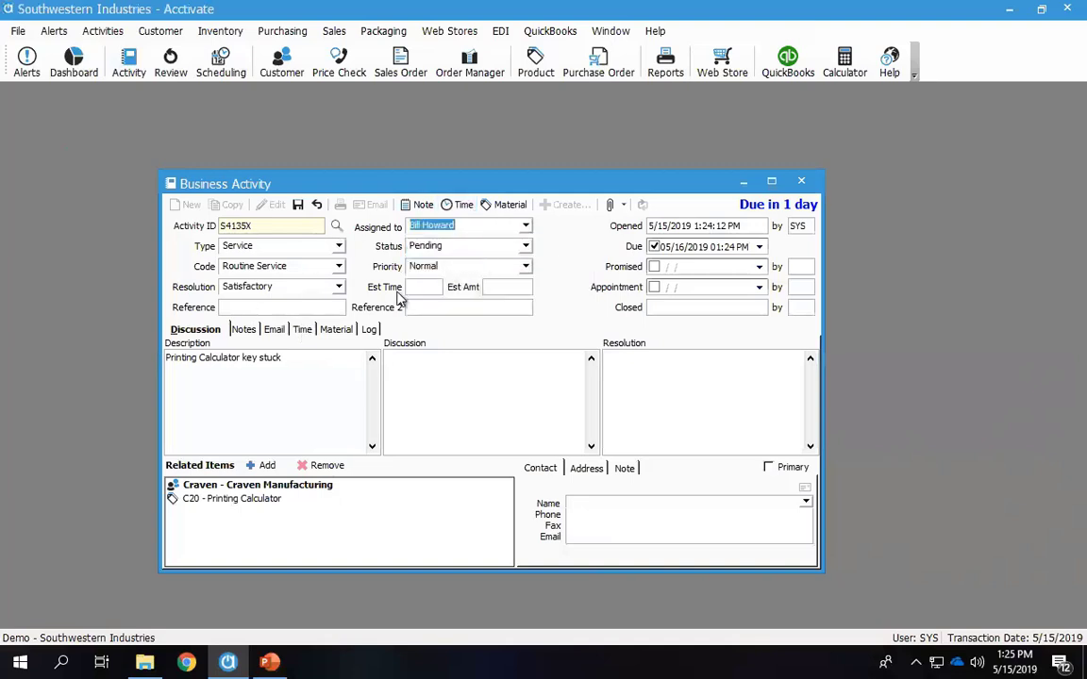
- Add a time entry to the activity for the last listed employee, with labor item Labor and time 0.5
{"action": "left_click", "coordinate": [302, 331]}
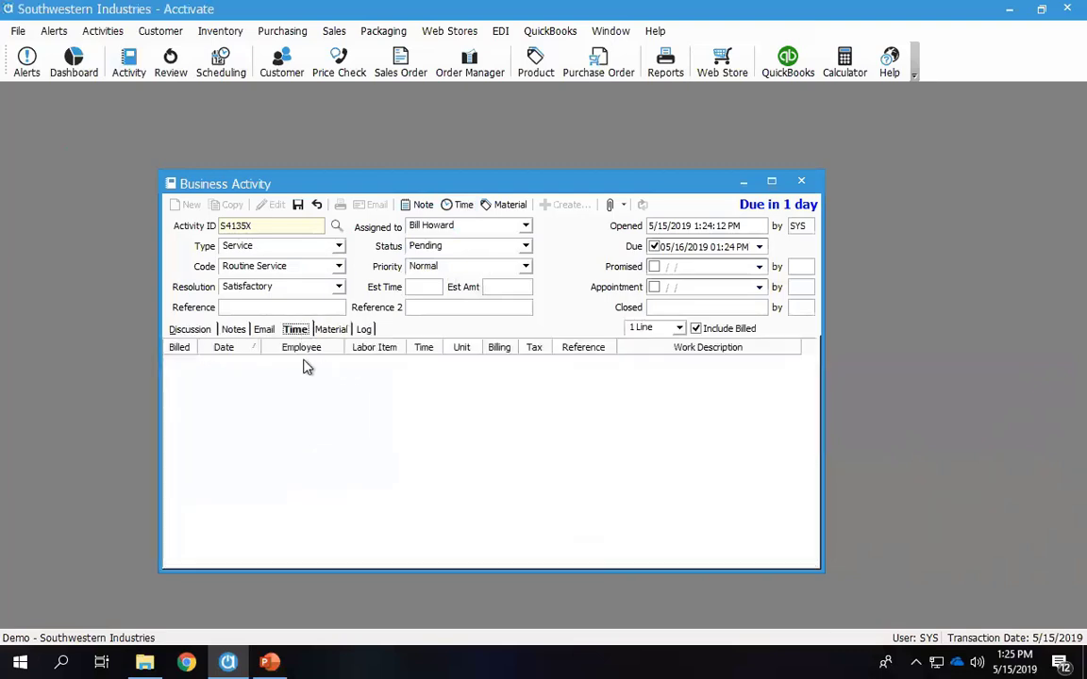
{"action": "left_click", "coordinate": [464, 206]}
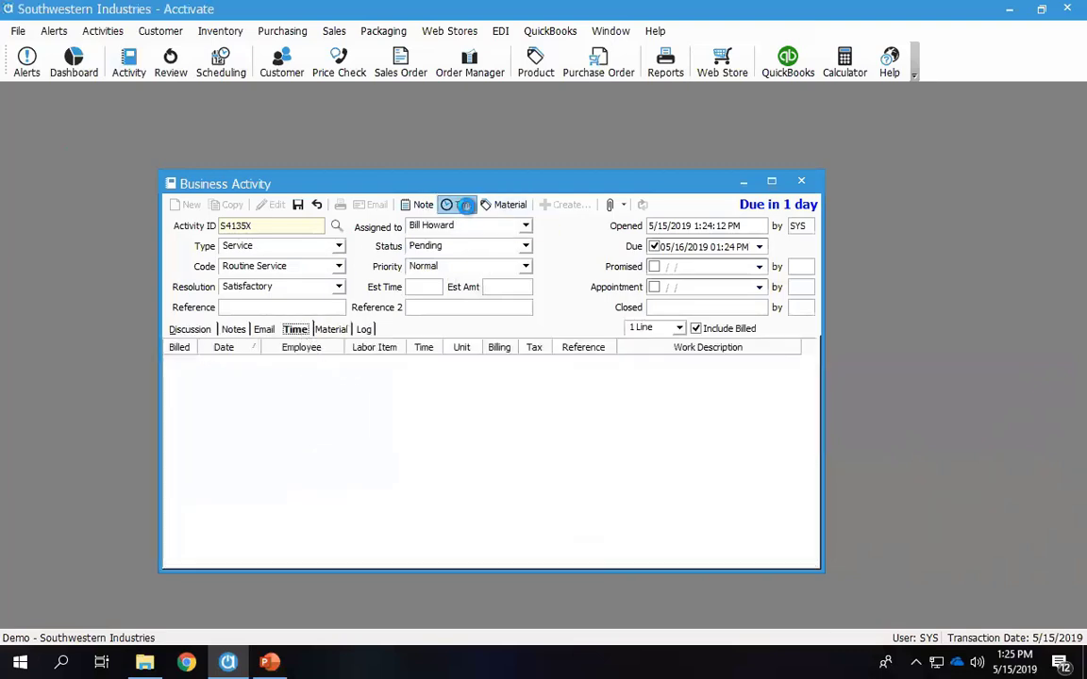
{"action": "left_click", "coordinate": [337, 365]}
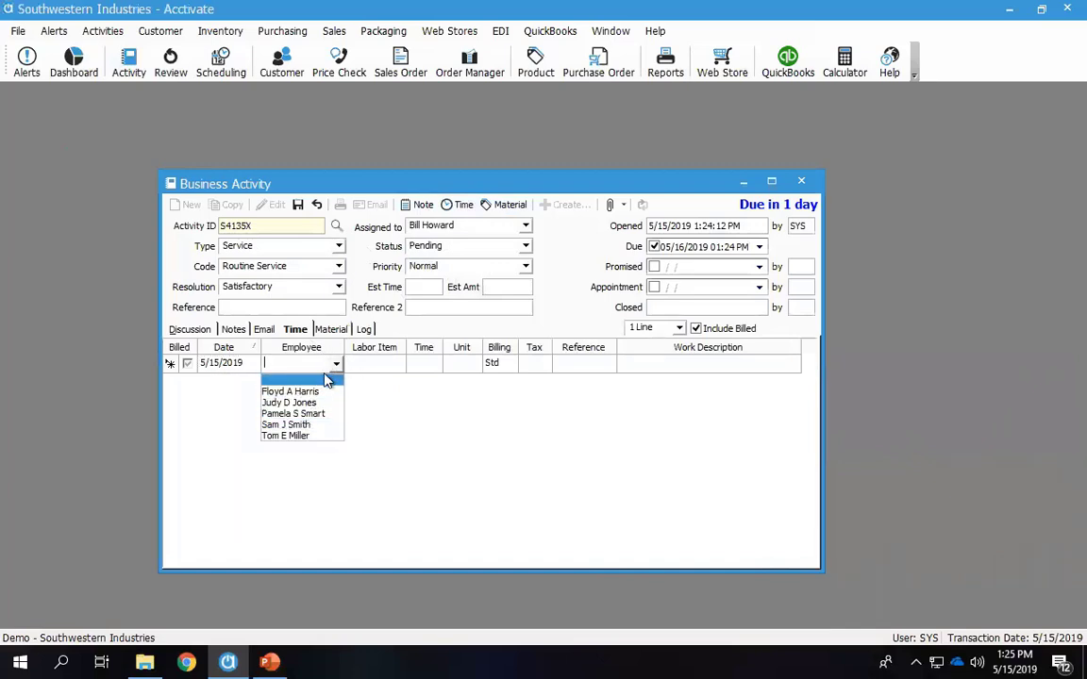
{"action": "left_click", "coordinate": [303, 444]}
{"action": "left_click", "coordinate": [395, 367]}
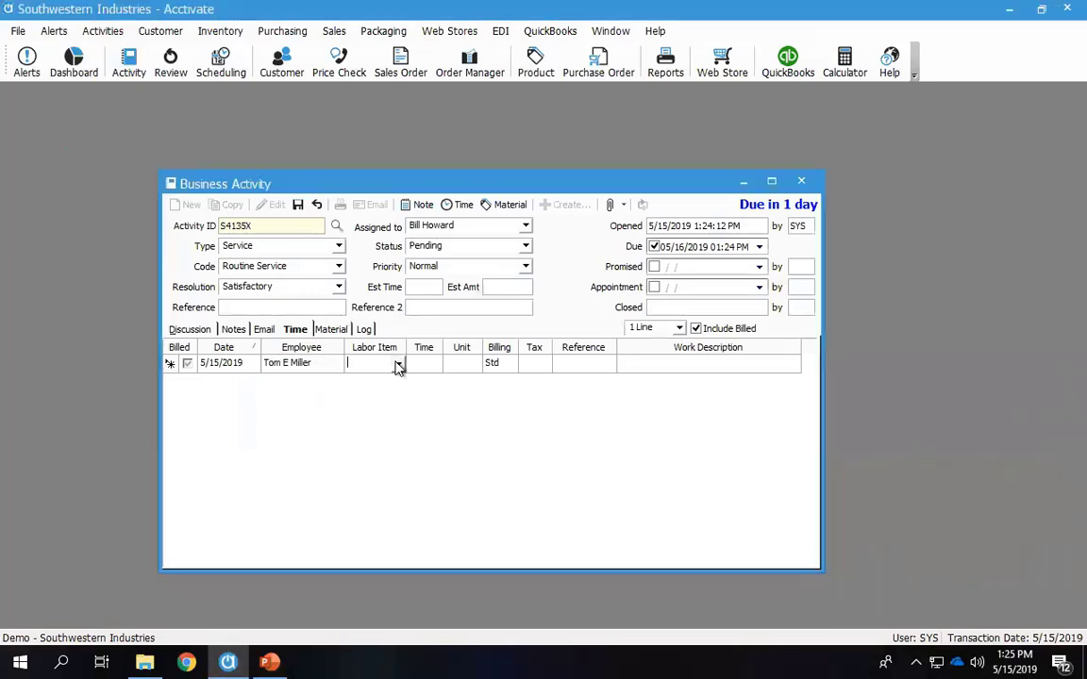
{"action": "left_click", "coordinate": [397, 367]}
{"action": "left_click", "coordinate": [370, 389]}
{"action": "left_click", "coordinate": [415, 364]}
{"action": "type", "text": "0.5"}
{"action": "key", "text": "Tab"}
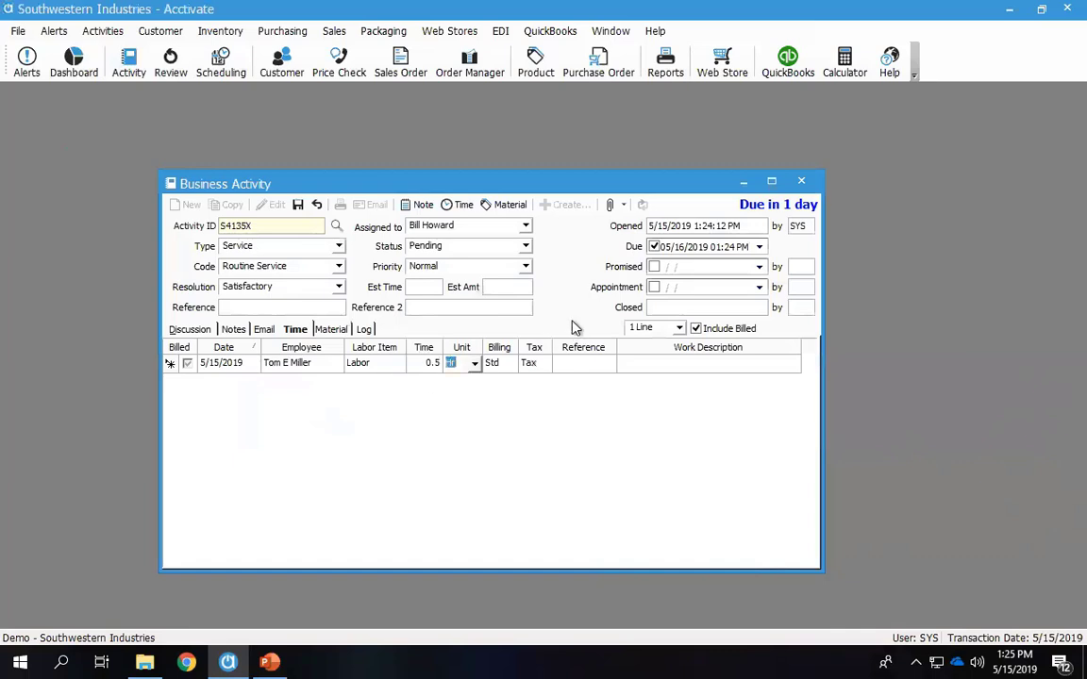
- Review the unit and billing options of the labor entry, keeping Hr and Std
{"action": "left_click", "coordinate": [475, 364]}
{"action": "left_click", "coordinate": [478, 365]}
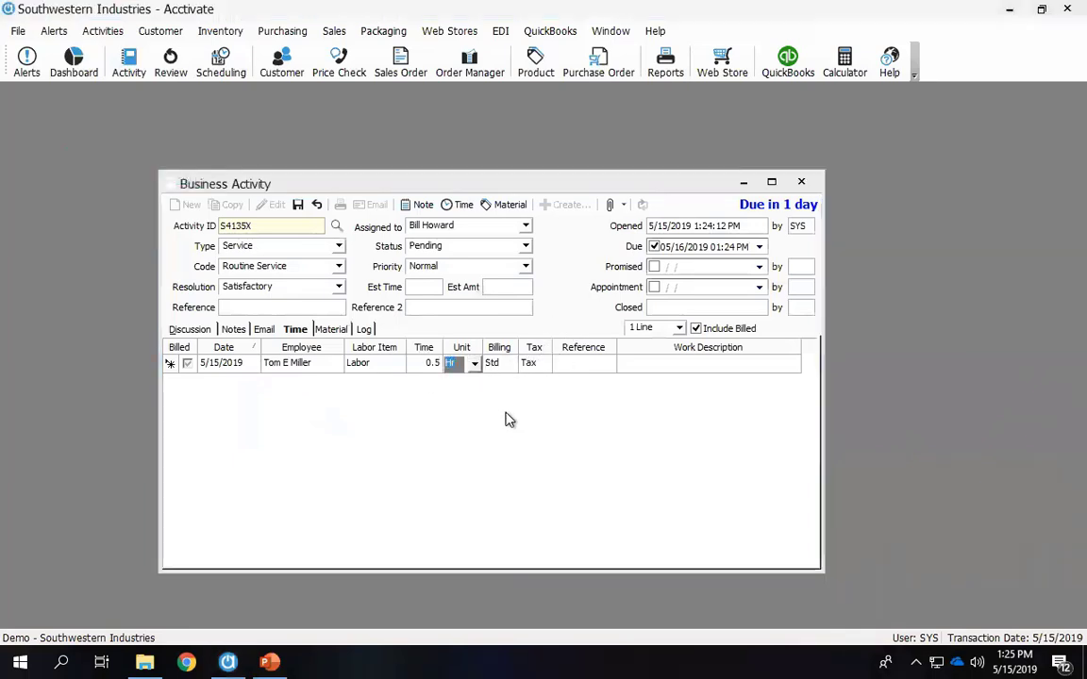
{"action": "left_click", "coordinate": [508, 413]}
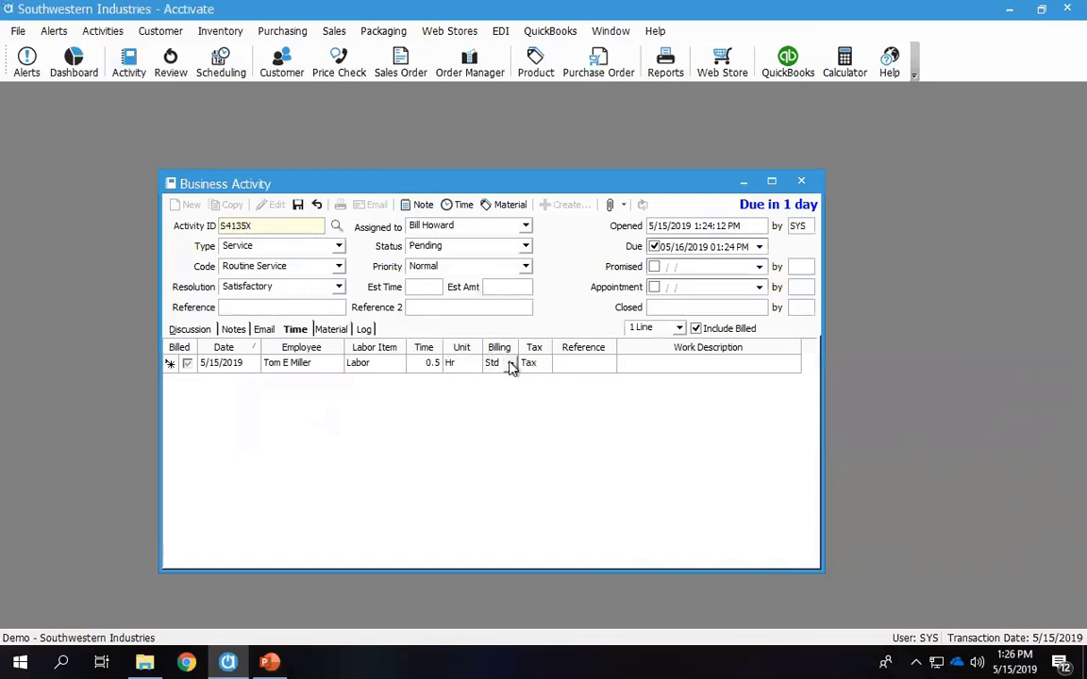
{"action": "left_click", "coordinate": [510, 364]}
{"action": "left_click", "coordinate": [506, 381]}
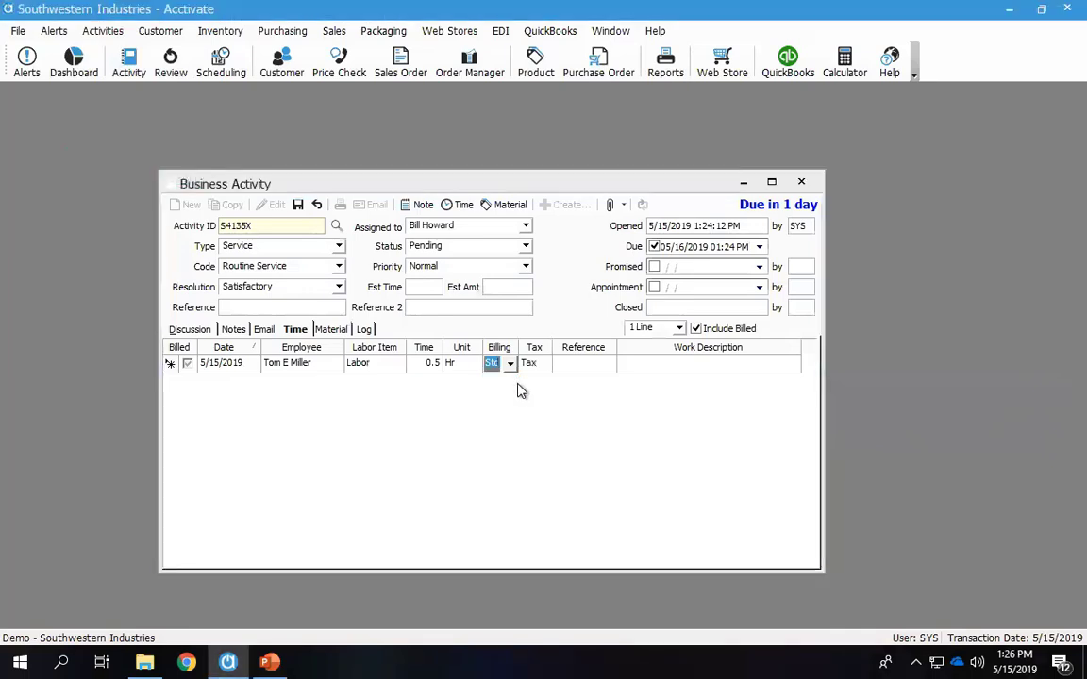
- Enter the labor entry's work description as "Went on site and worked on calculator"
{"action": "left_click", "coordinate": [616, 363]}
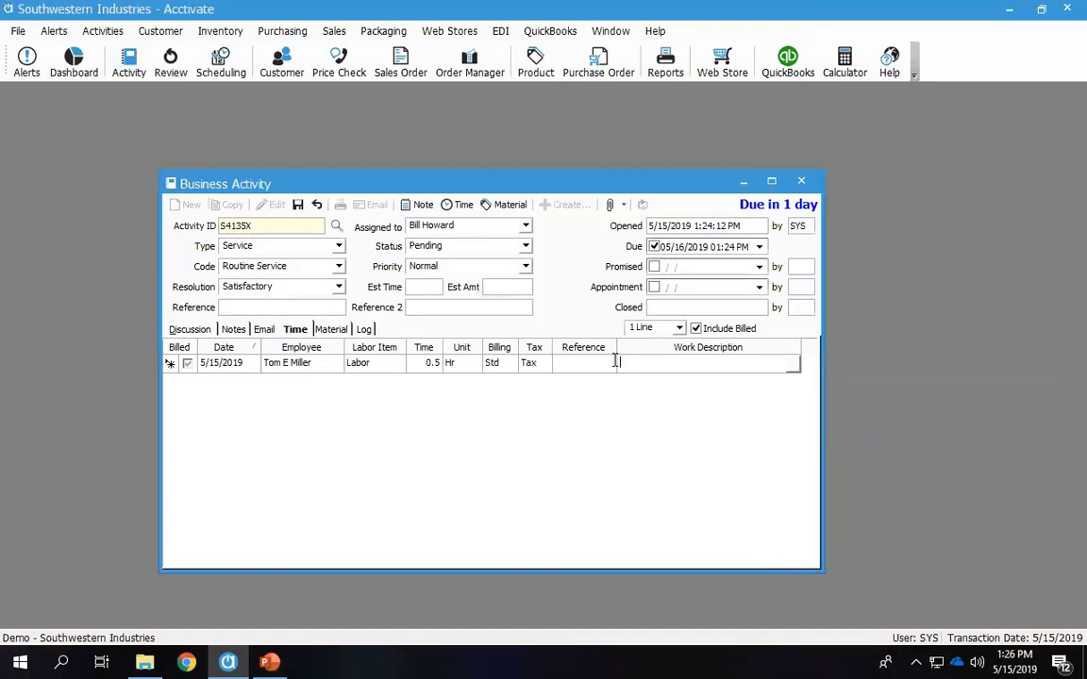
{"action": "type", "text": "Went on site and worked"}
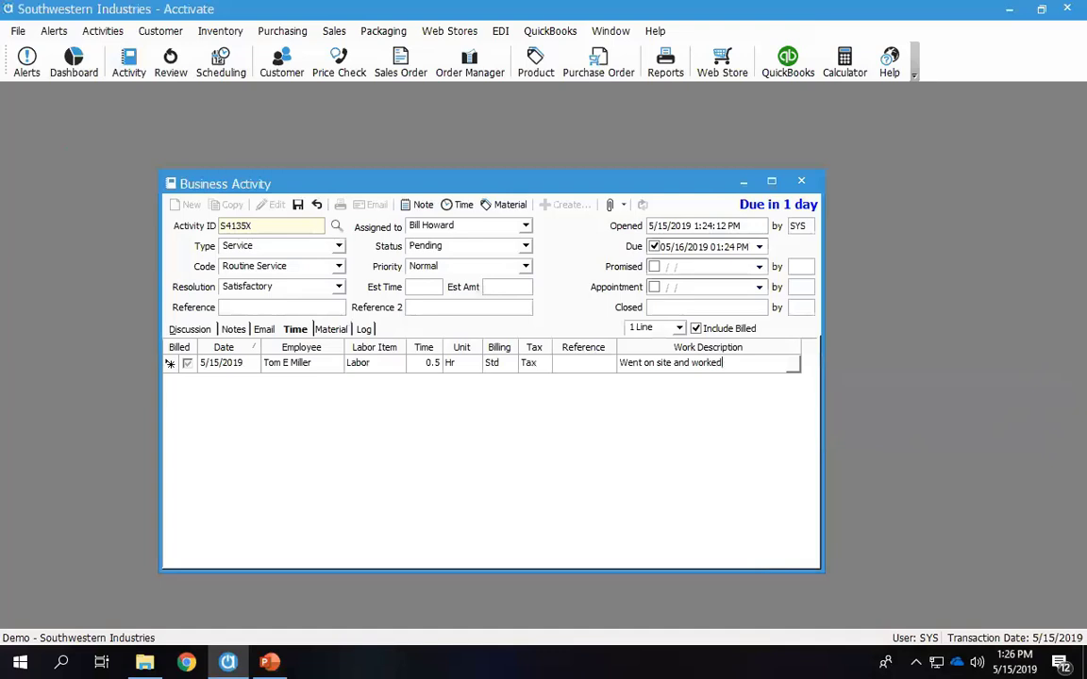
{"action": "type", "text": " on calculatpor"}
{"action": "key", "text": "BackSpace"}
{"action": "key", "text": "BackSpace"}
{"action": "key", "text": "BackSpace"}
{"action": "key", "text": "BackSpace"}
{"action": "type", "text": "tor"}
- Add a material line to the activity for product E30, Manila Open-End Envelopes
{"action": "left_click", "coordinate": [332, 329]}
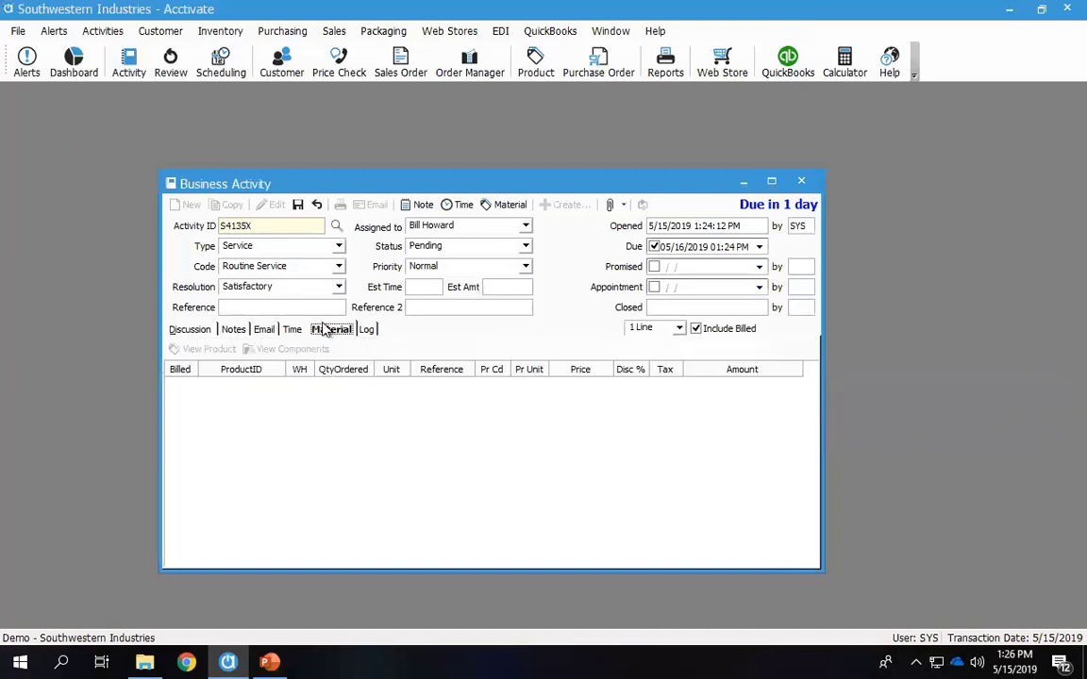
{"action": "left_click", "coordinate": [515, 210]}
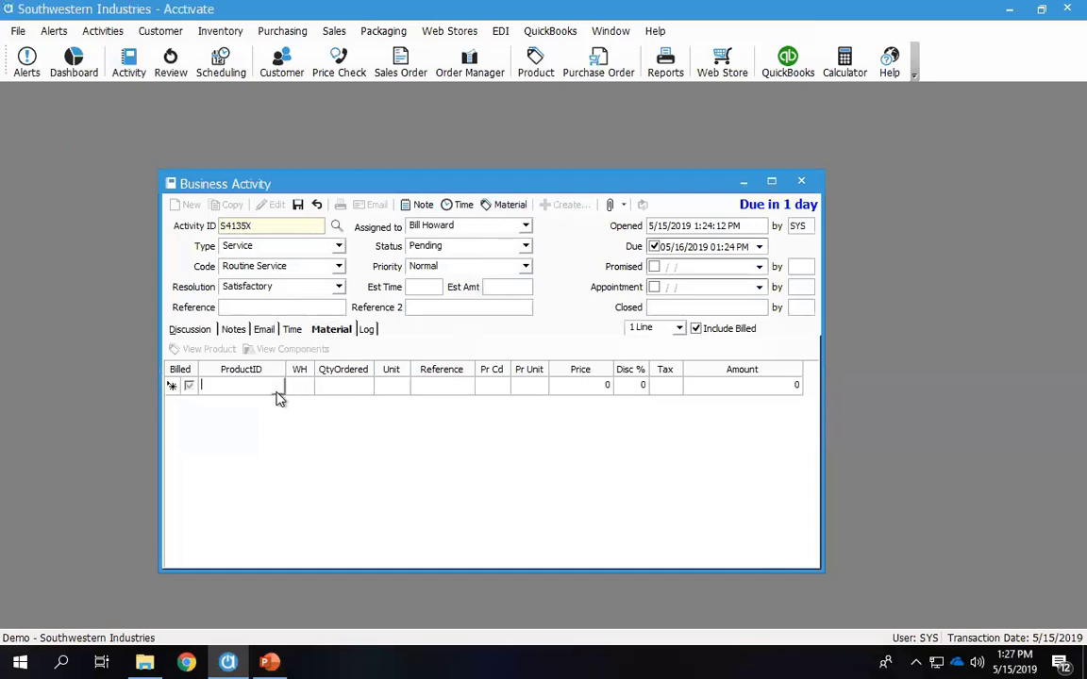
{"action": "left_click", "coordinate": [280, 386]}
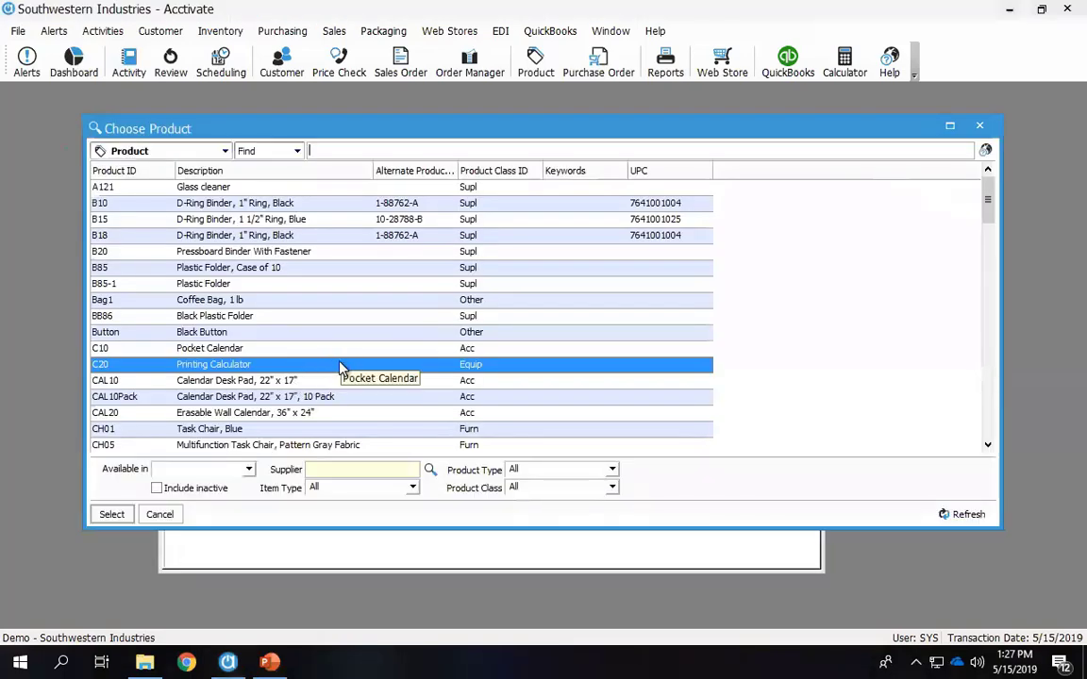
{"action": "scroll", "coordinate": [342, 366], "scroll_direction": "down", "scroll_amount": 4}
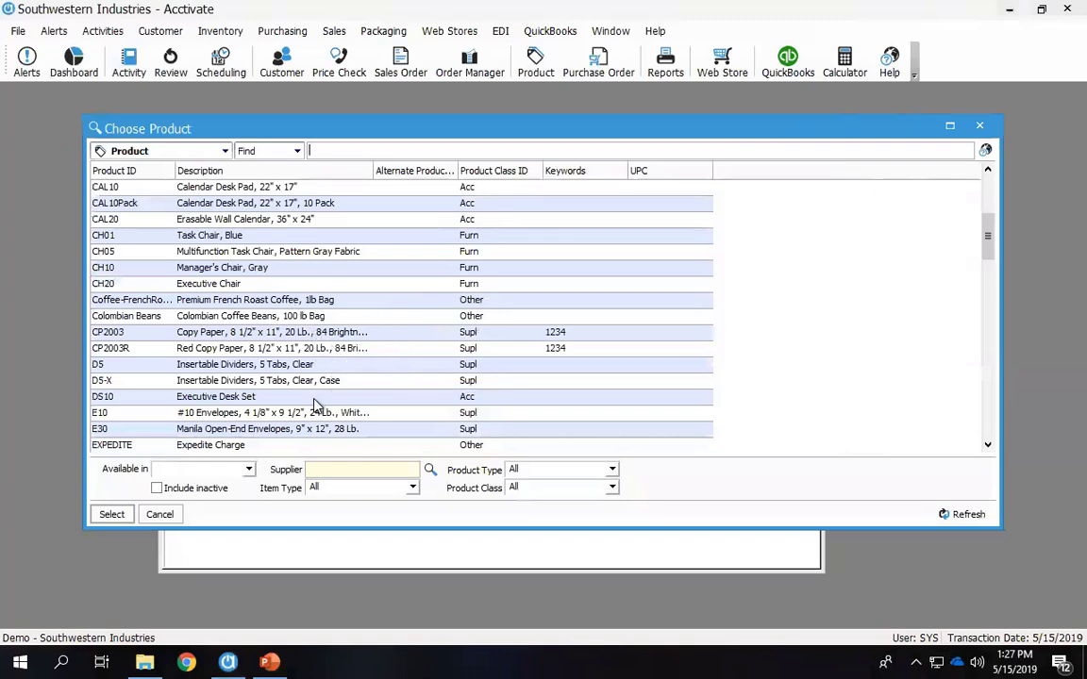
{"action": "scroll", "coordinate": [321, 397], "scroll_direction": "down", "scroll_amount": 1}
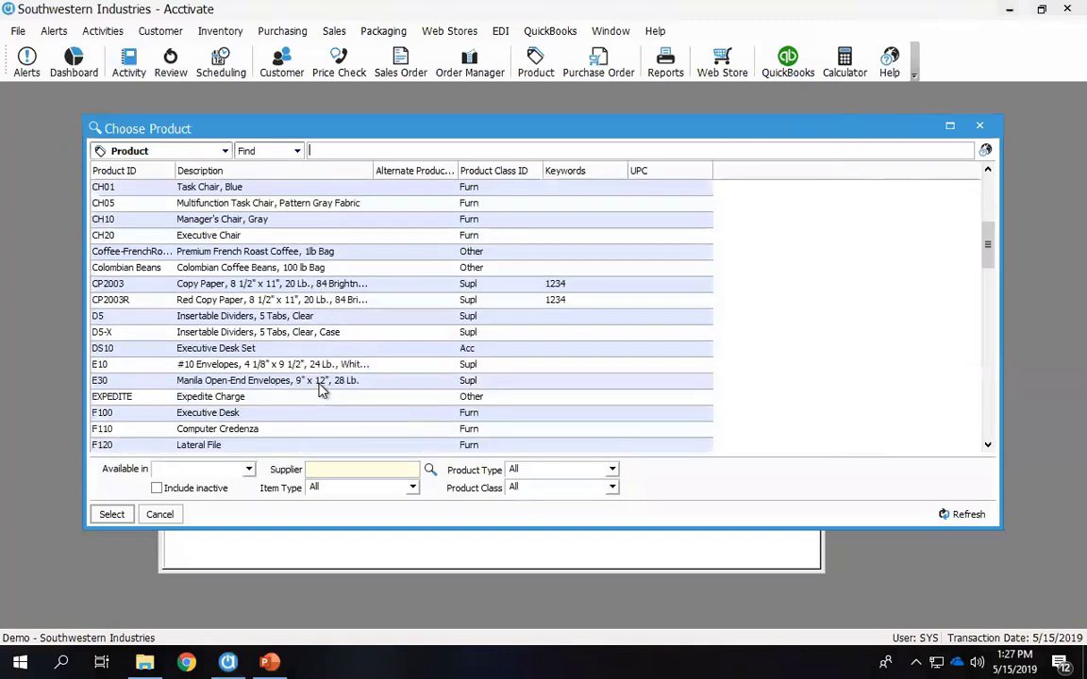
{"action": "double_click", "coordinate": [318, 381]}
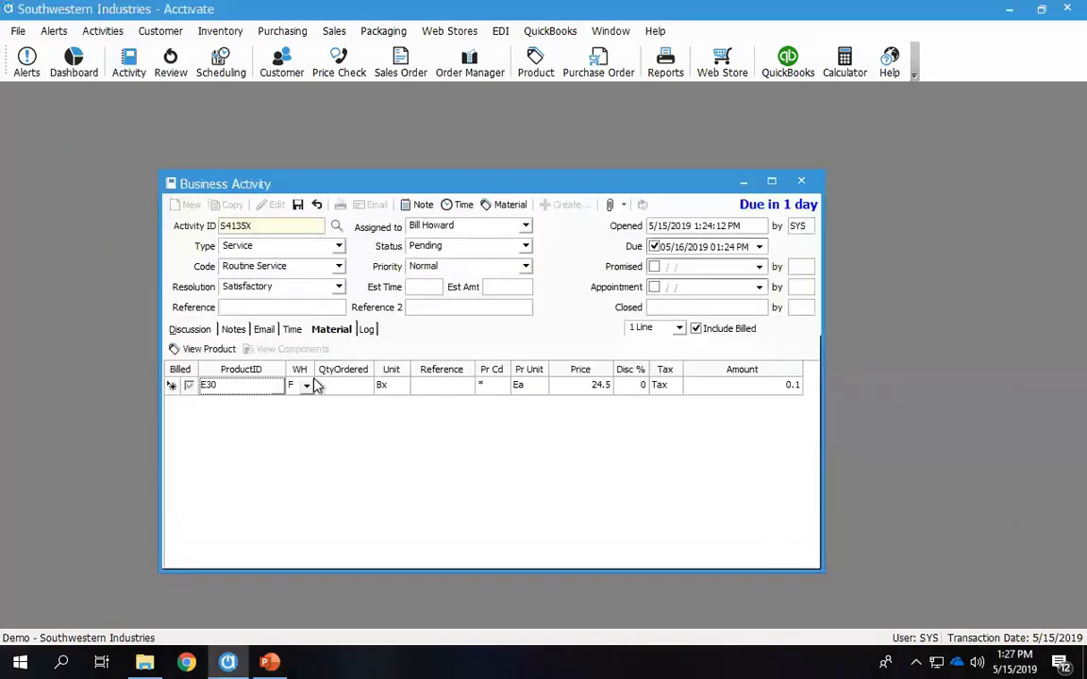
- Set the E30 material line's ordered quantity to 1, keeping the unit Bx
{"action": "left_click", "coordinate": [368, 388]}
{"action": "type", "text": "1"}
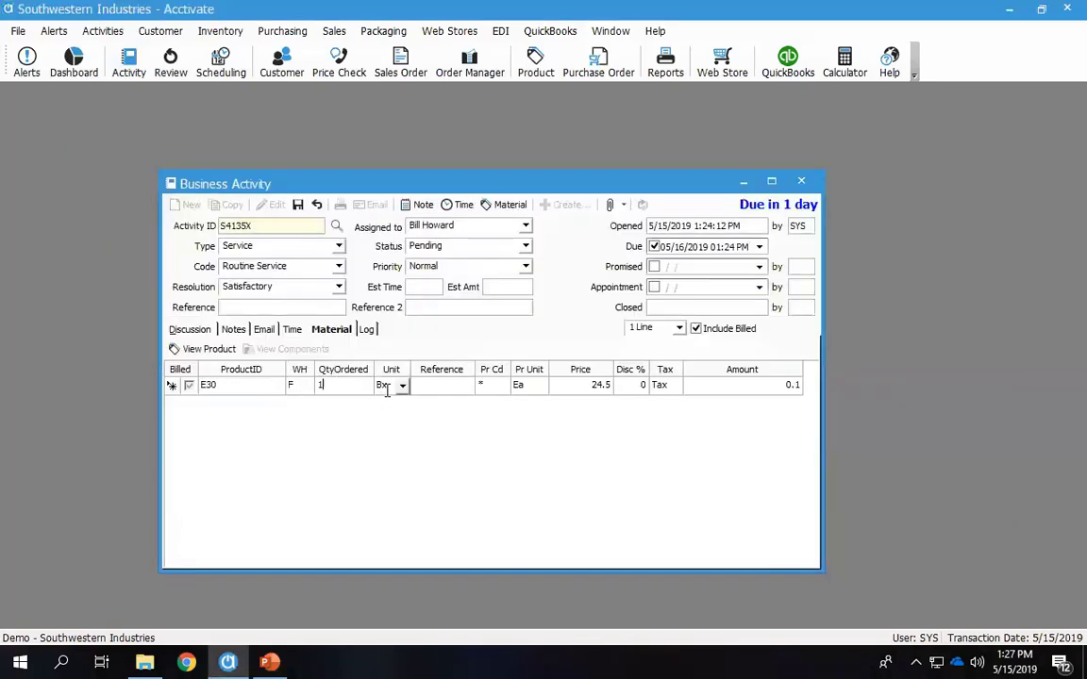
{"action": "left_click", "coordinate": [404, 388]}
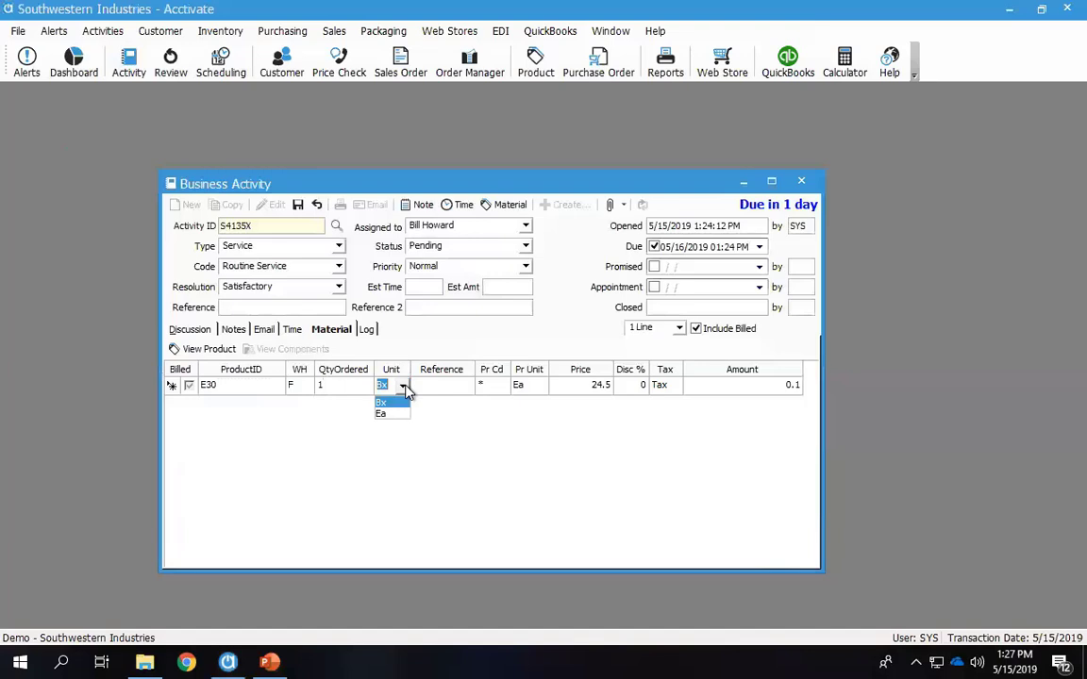
{"action": "left_click", "coordinate": [460, 415]}
{"action": "left_click", "coordinate": [487, 383]}
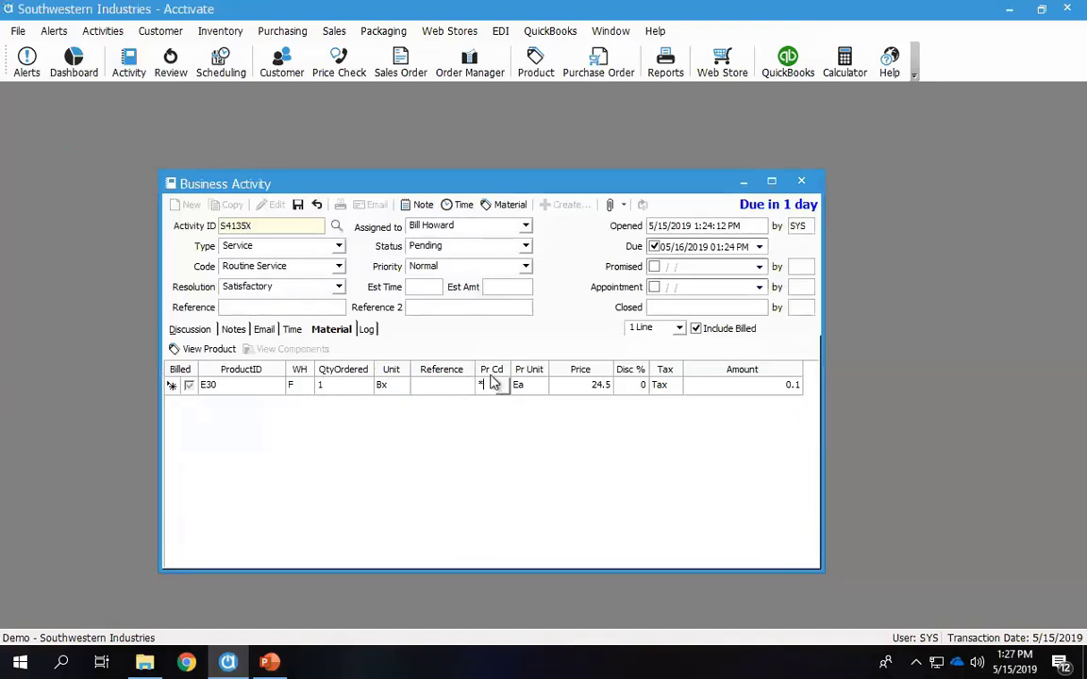
- Check the contact details of the related customer Craven Manufacturing and return to the activity's materials
{"action": "left_click", "coordinate": [194, 330]}
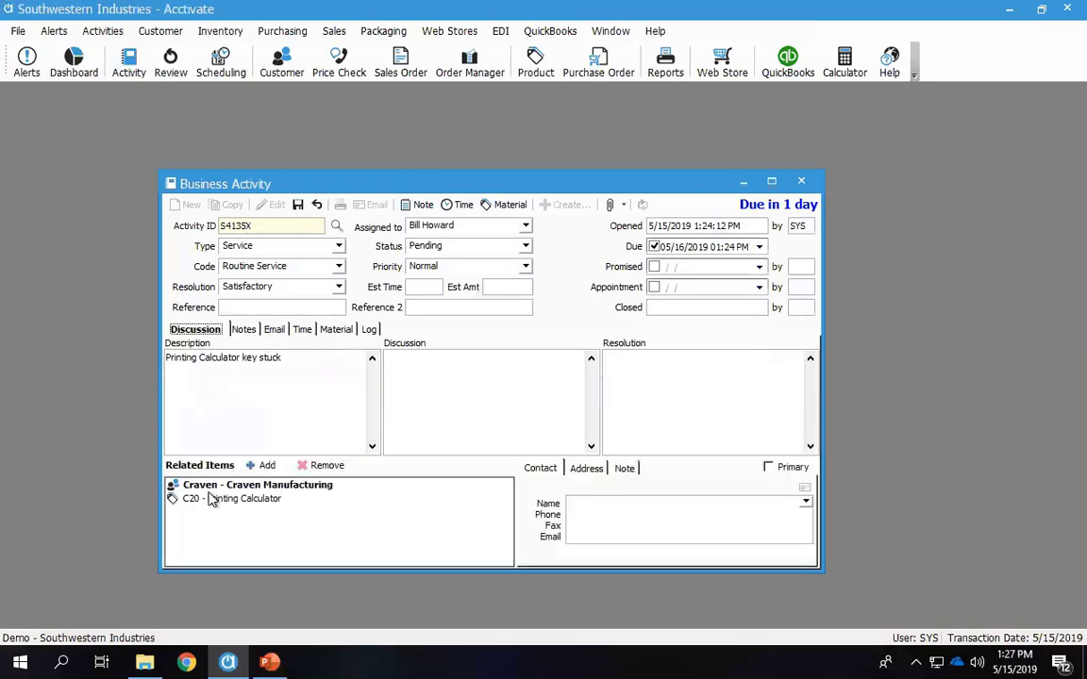
{"action": "left_click", "coordinate": [274, 489]}
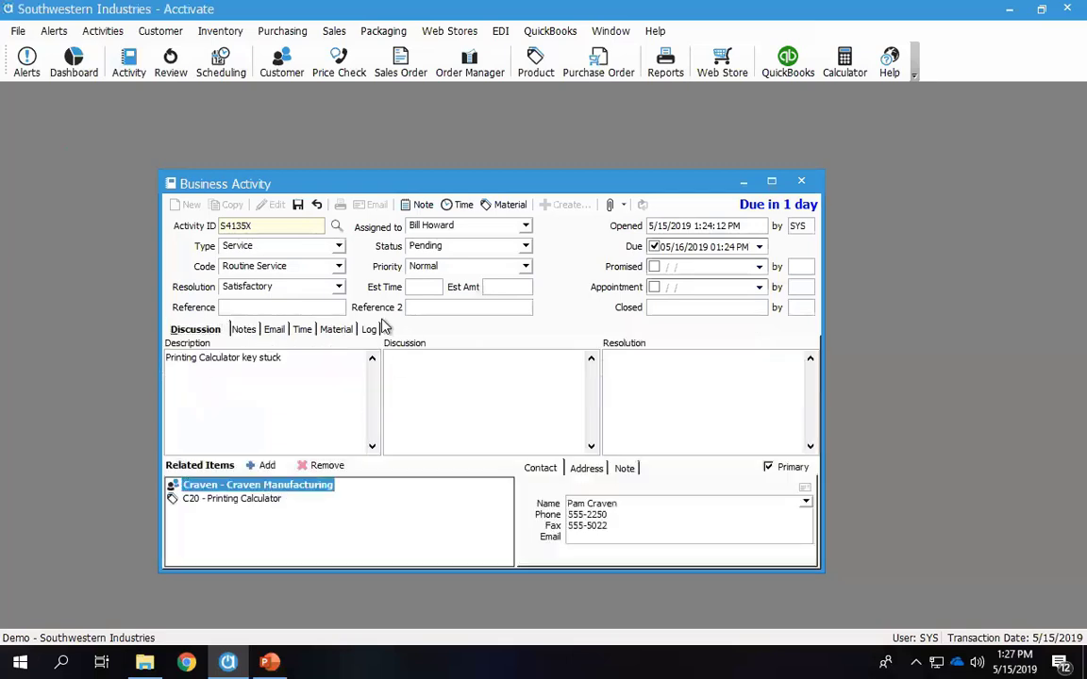
{"action": "left_click", "coordinate": [335, 330]}
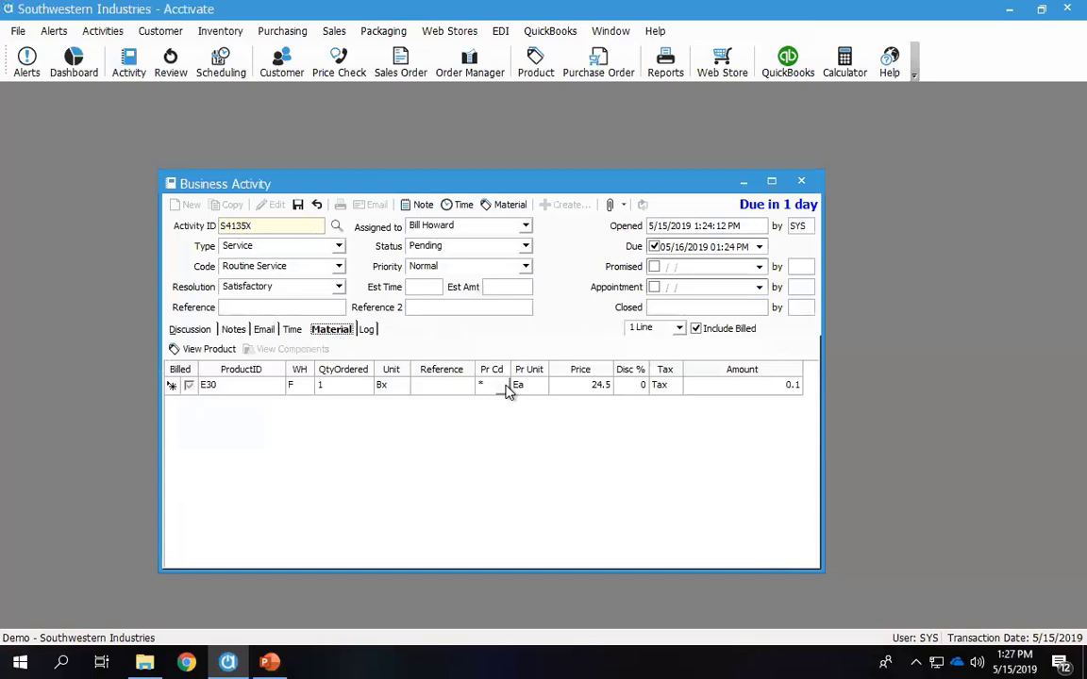
- Save the service activity and create a service order from it
{"action": "left_click", "coordinate": [297, 204]}
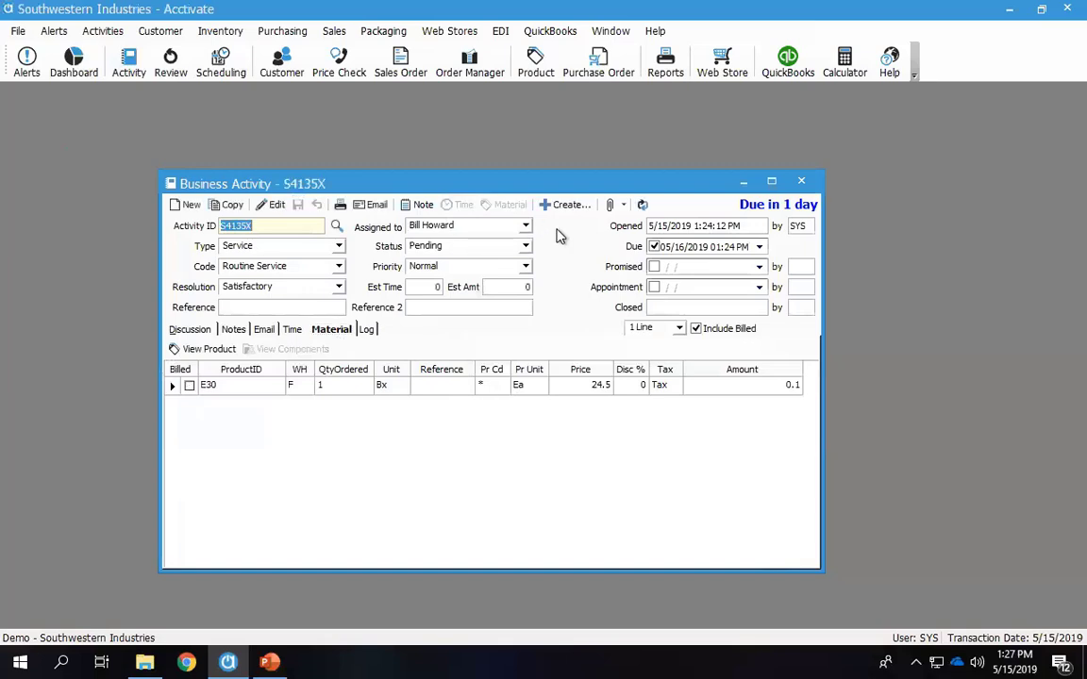
{"action": "left_click", "coordinate": [583, 207]}
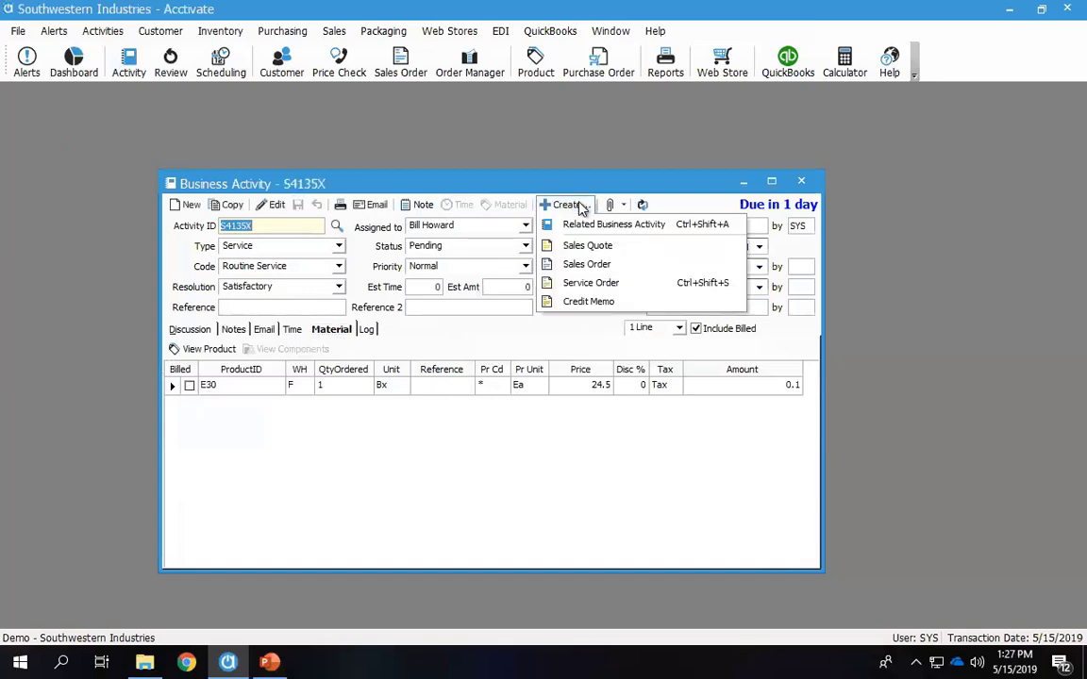
{"action": "left_click", "coordinate": [580, 284]}
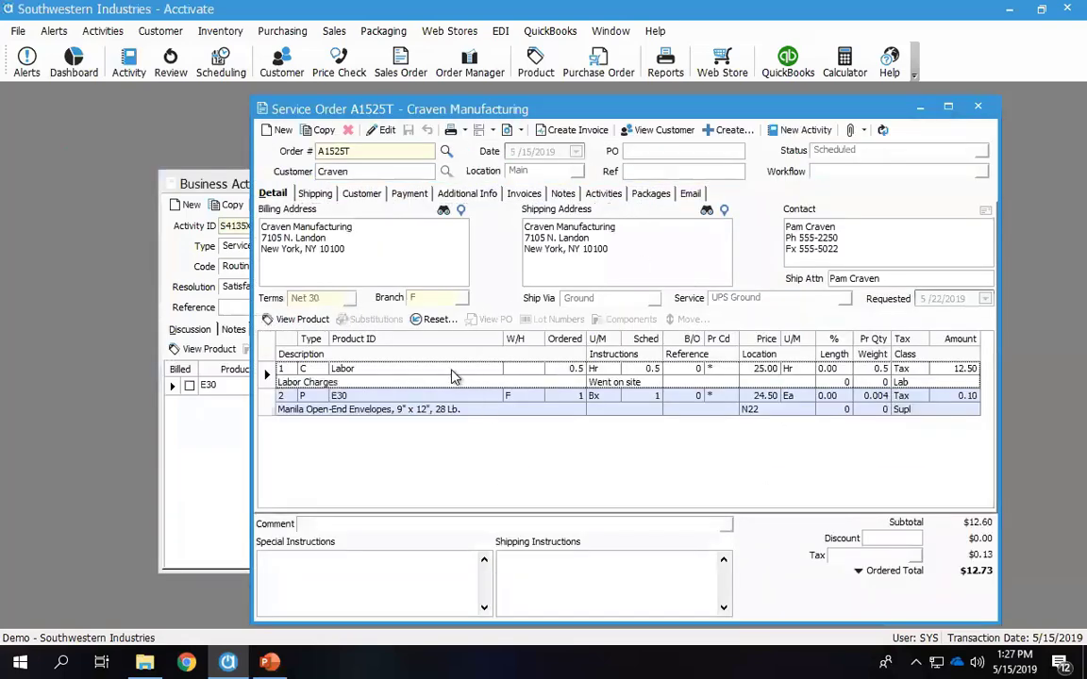
- Examine the E30 and Labor lines and the labor instructions on the service order, and close the order
{"action": "left_click", "coordinate": [408, 409]}
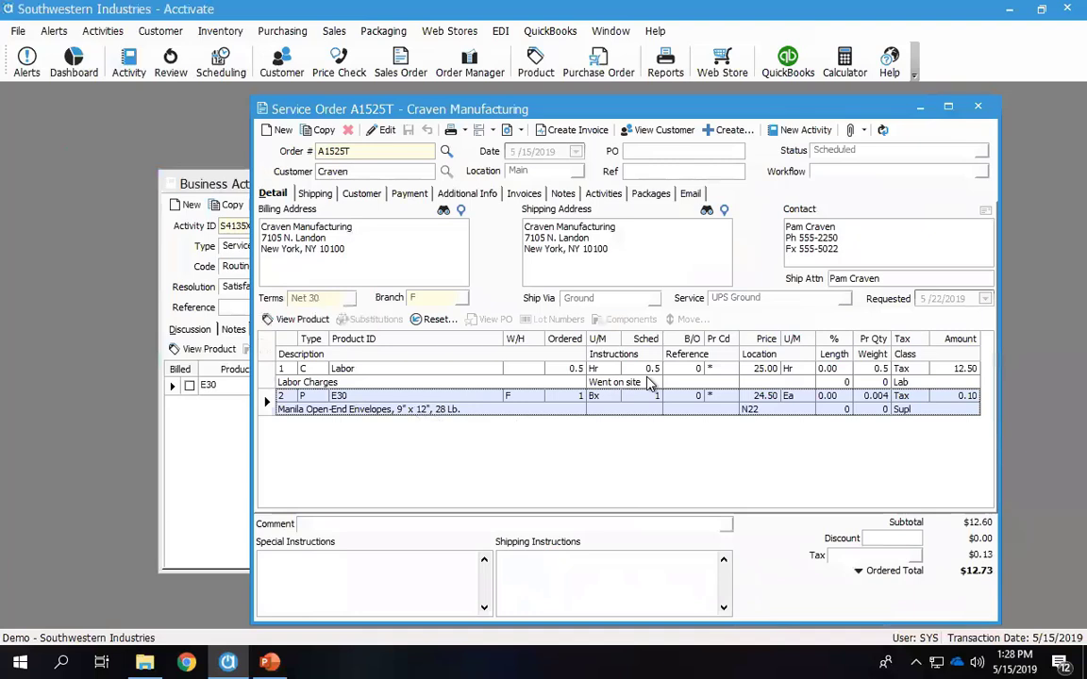
{"action": "left_click", "coordinate": [596, 388]}
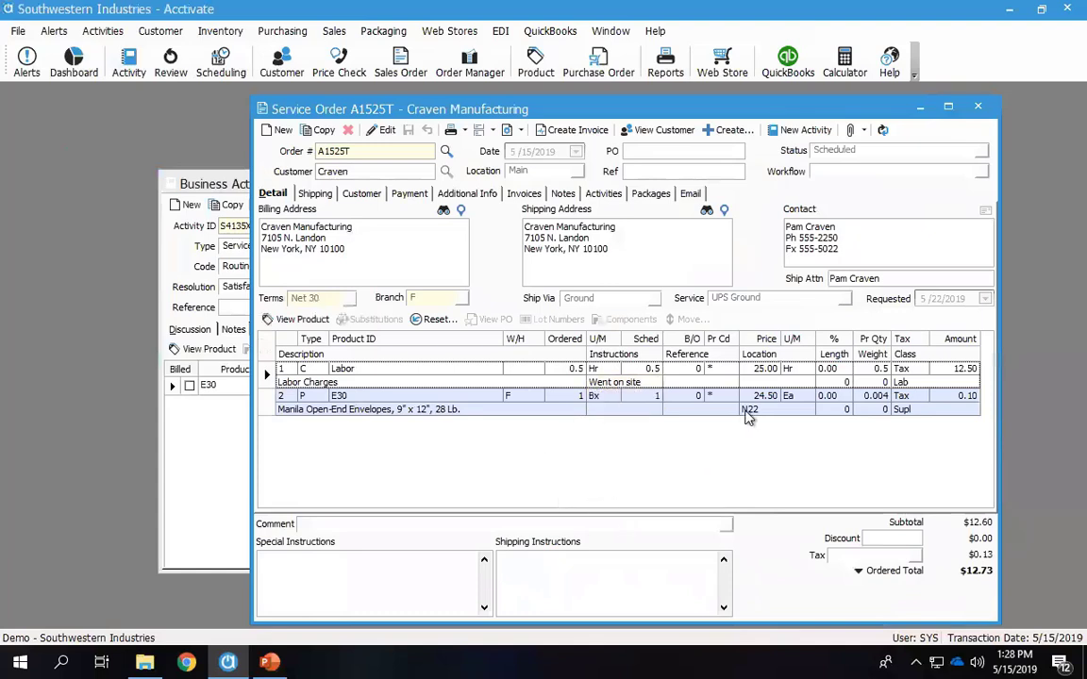
{"action": "left_click", "coordinate": [982, 110]}
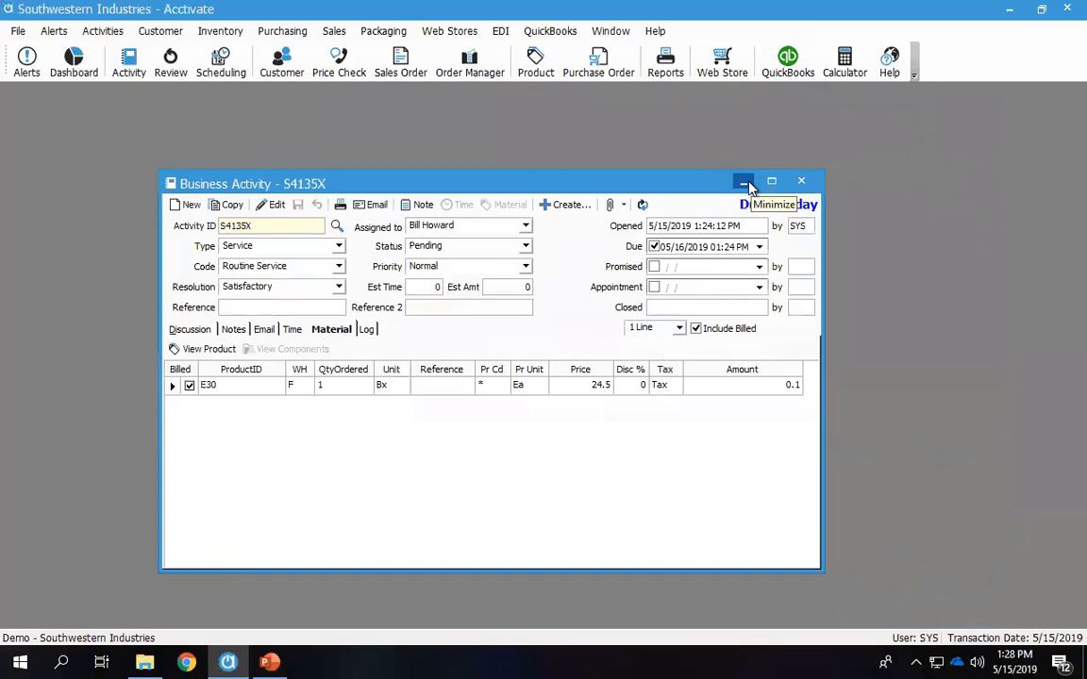
- Minimize the business activity, open the Activity Billing Wizard, and move its window higher in the workspace
{"action": "left_click", "coordinate": [746, 182]}
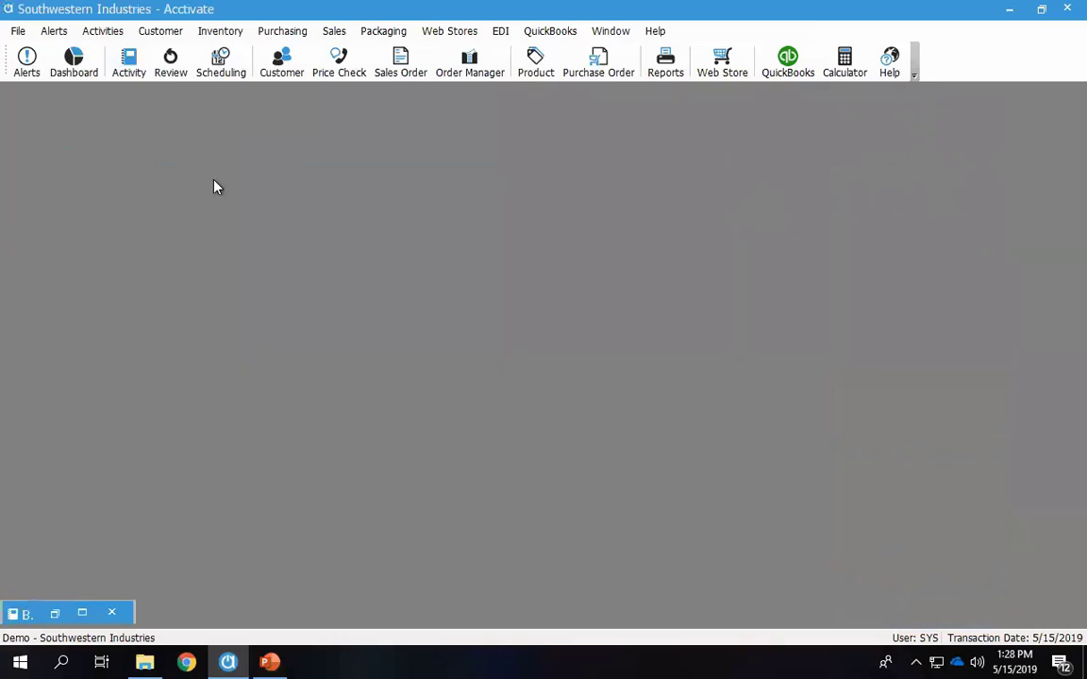
{"action": "left_click", "coordinate": [102, 32]}
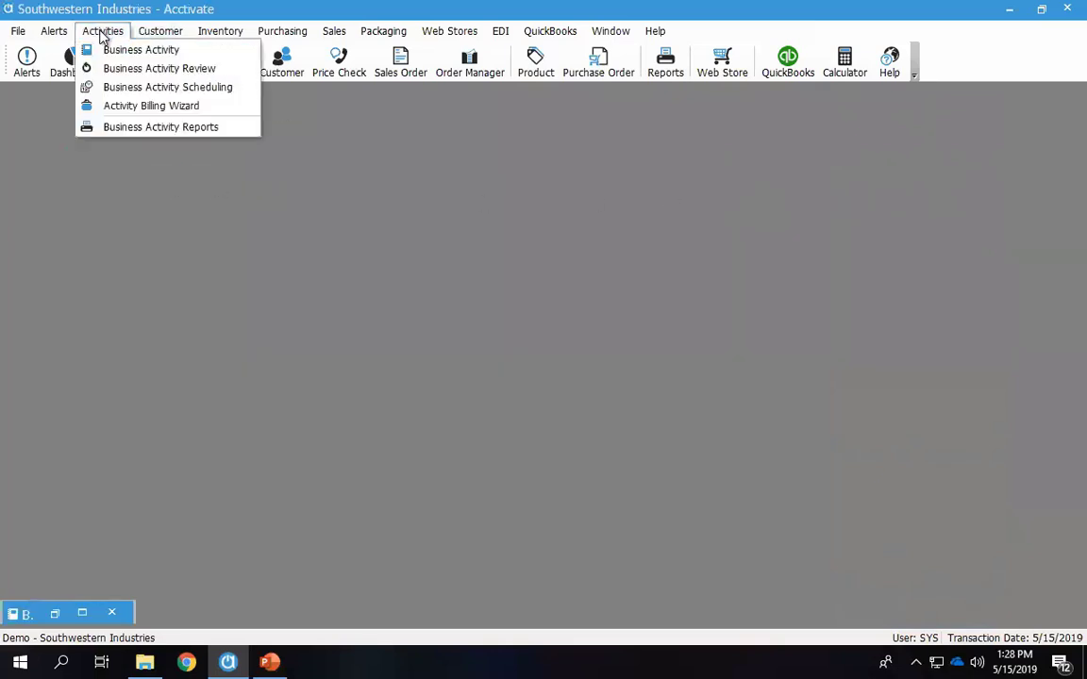
{"action": "left_click", "coordinate": [120, 113]}
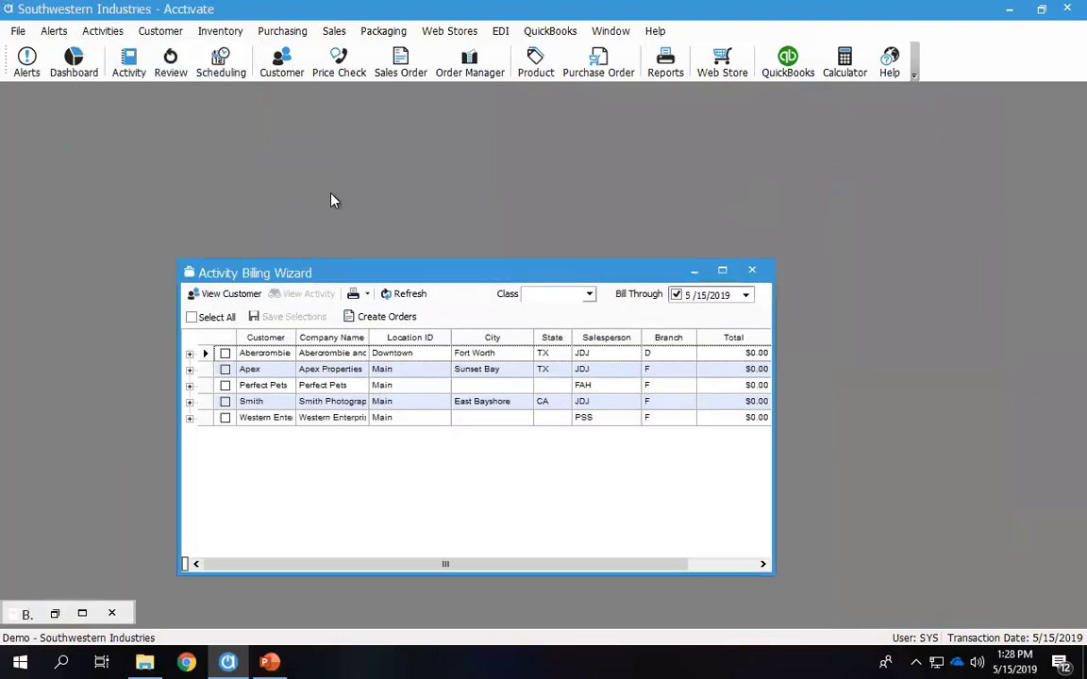
{"action": "left_click_drag", "start_coordinate": [379, 274], "coordinate": [416, 197]}
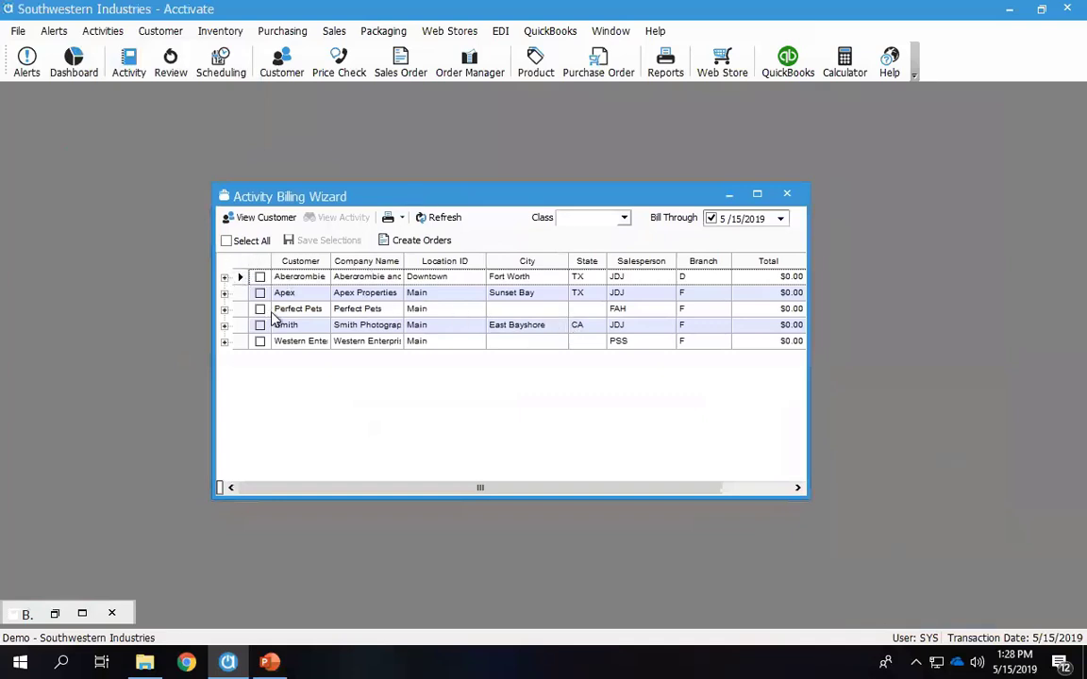
- Inspect the time and material entries of Abercrombie's activities "Disassemble and move shelving" and "Rings are damaged", and select the customer for billing
{"action": "left_click", "coordinate": [225, 279]}
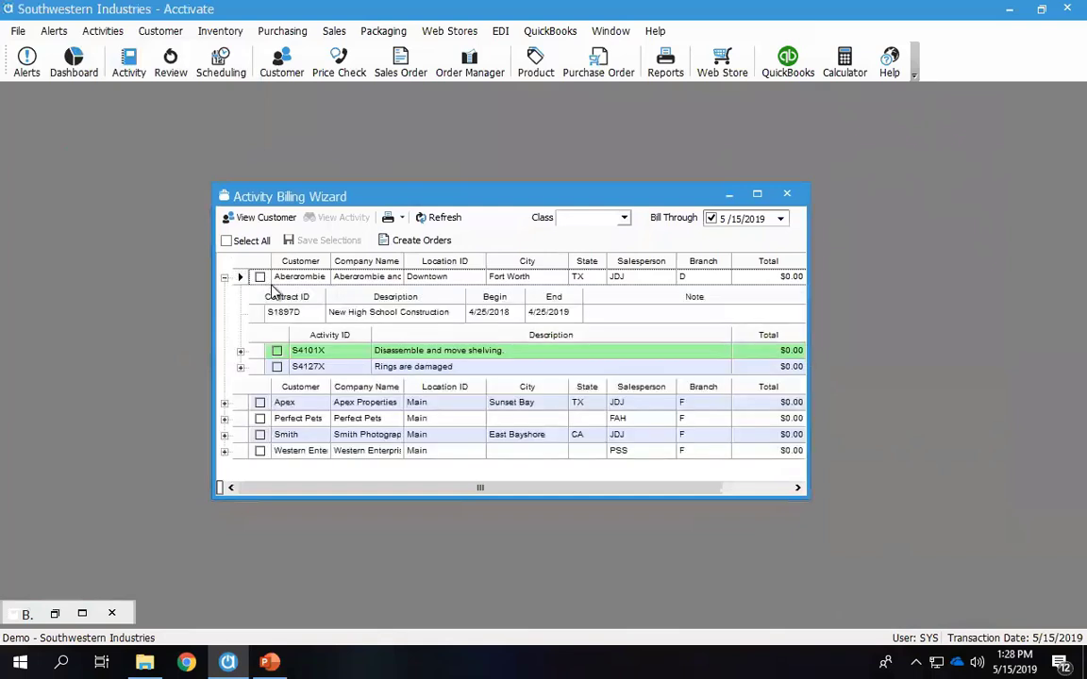
{"action": "left_click", "coordinate": [315, 317]}
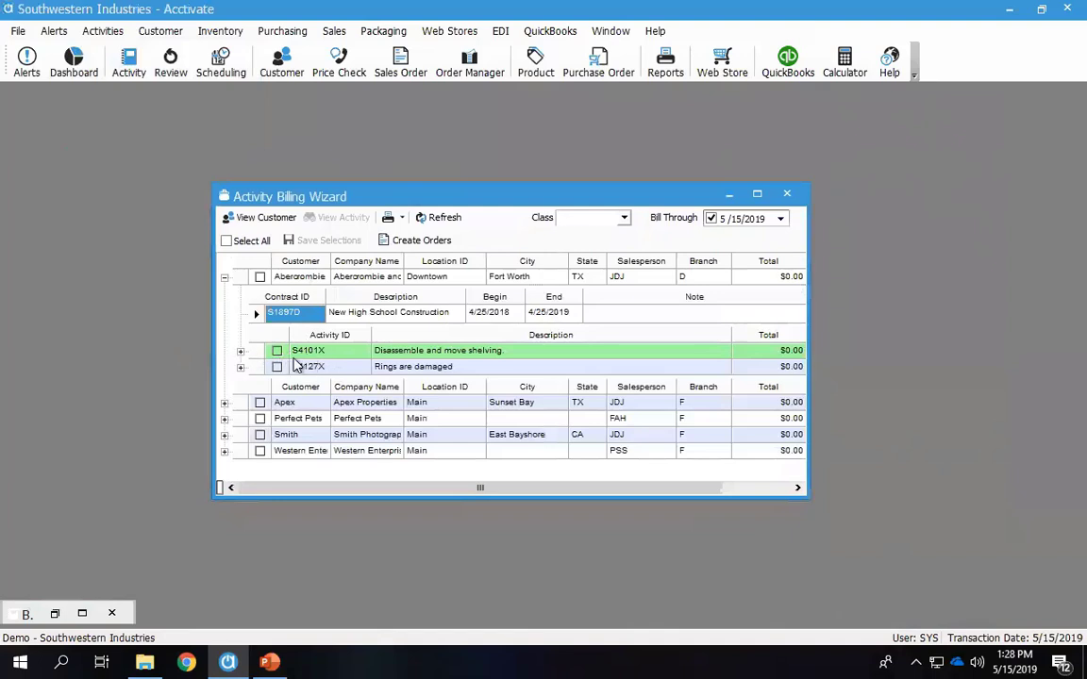
{"action": "left_click", "coordinate": [241, 352]}
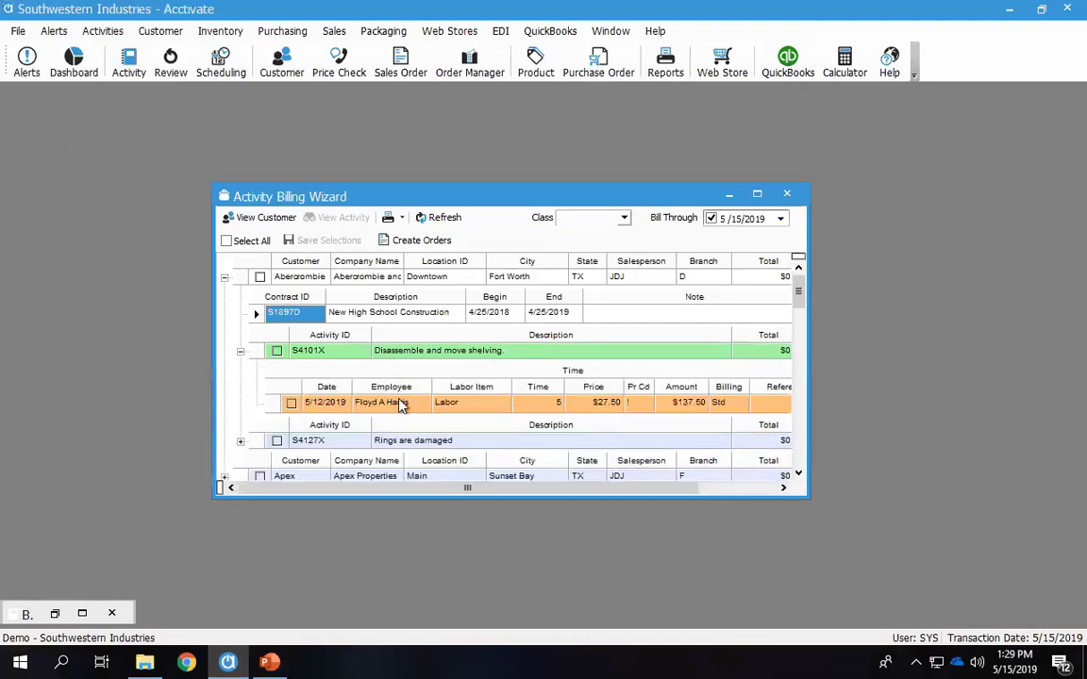
{"action": "left_click", "coordinate": [241, 351]}
{"action": "left_click", "coordinate": [241, 369]}
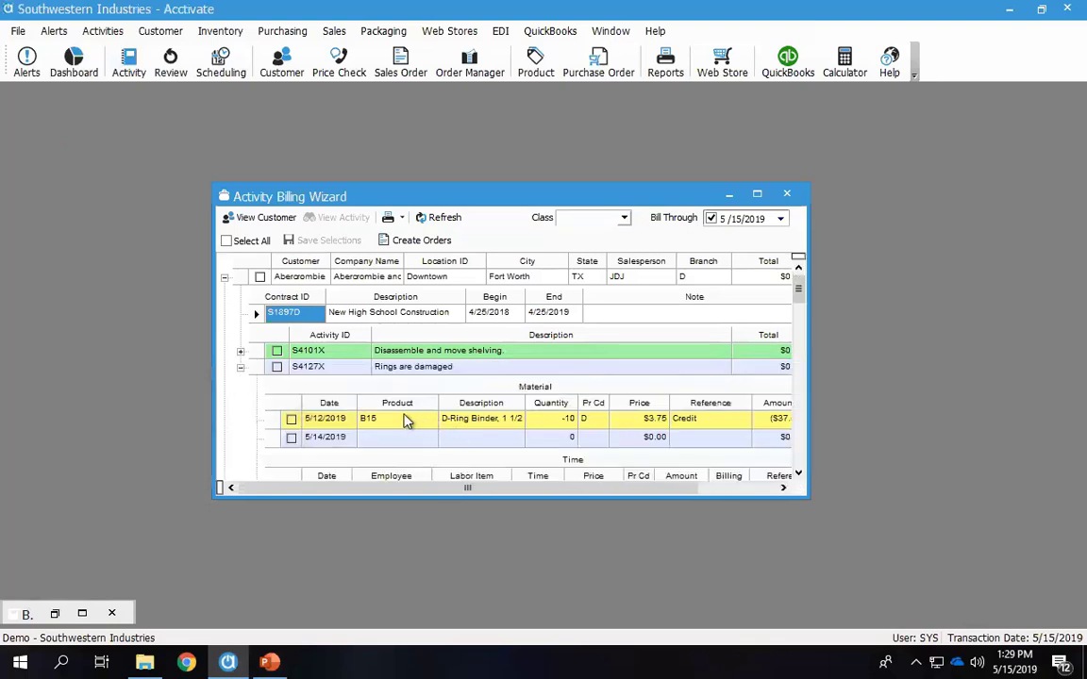
{"action": "left_click", "coordinate": [240, 367]}
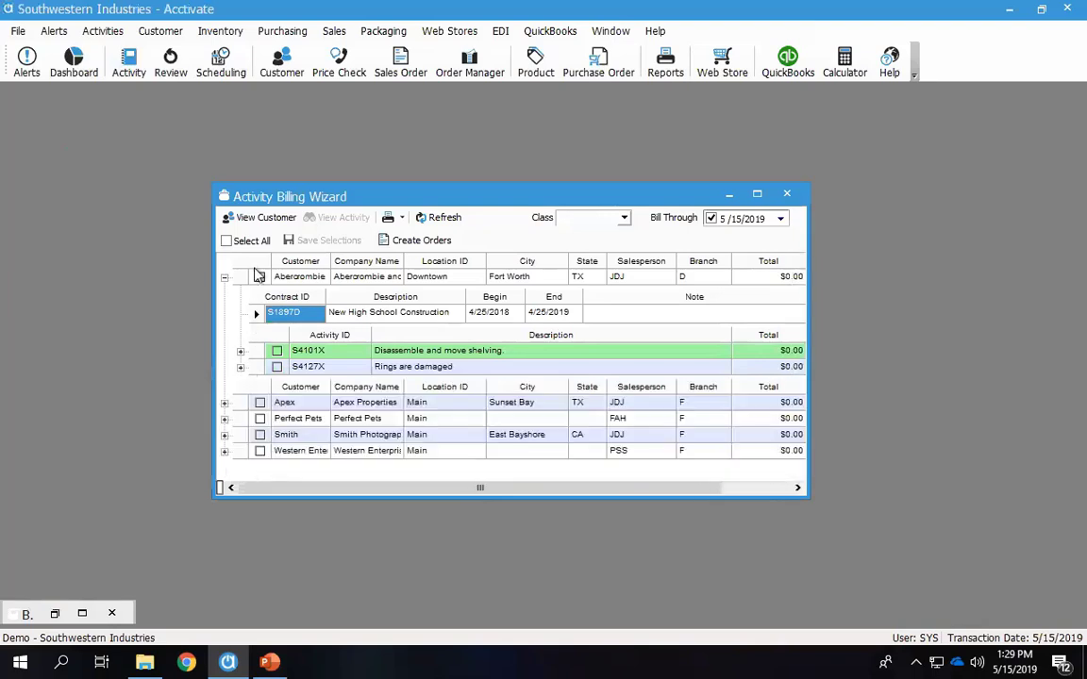
{"action": "left_click", "coordinate": [261, 277]}
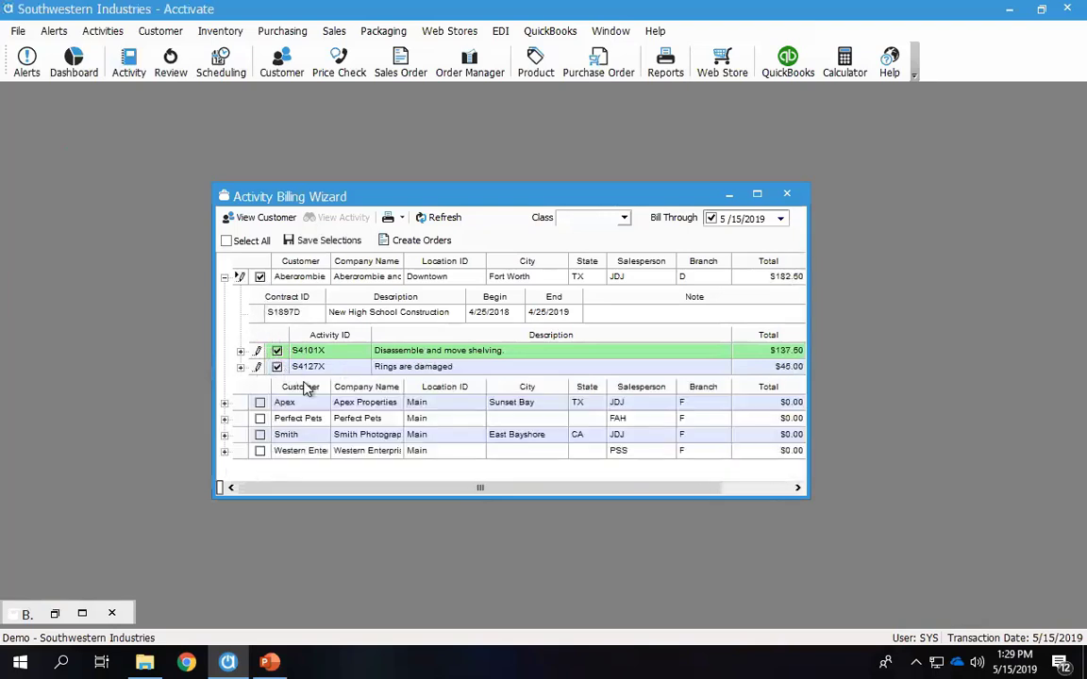
- Examine the material and time entries under Apex's "Deliver and setup furniture" activity
{"action": "left_click", "coordinate": [225, 404]}
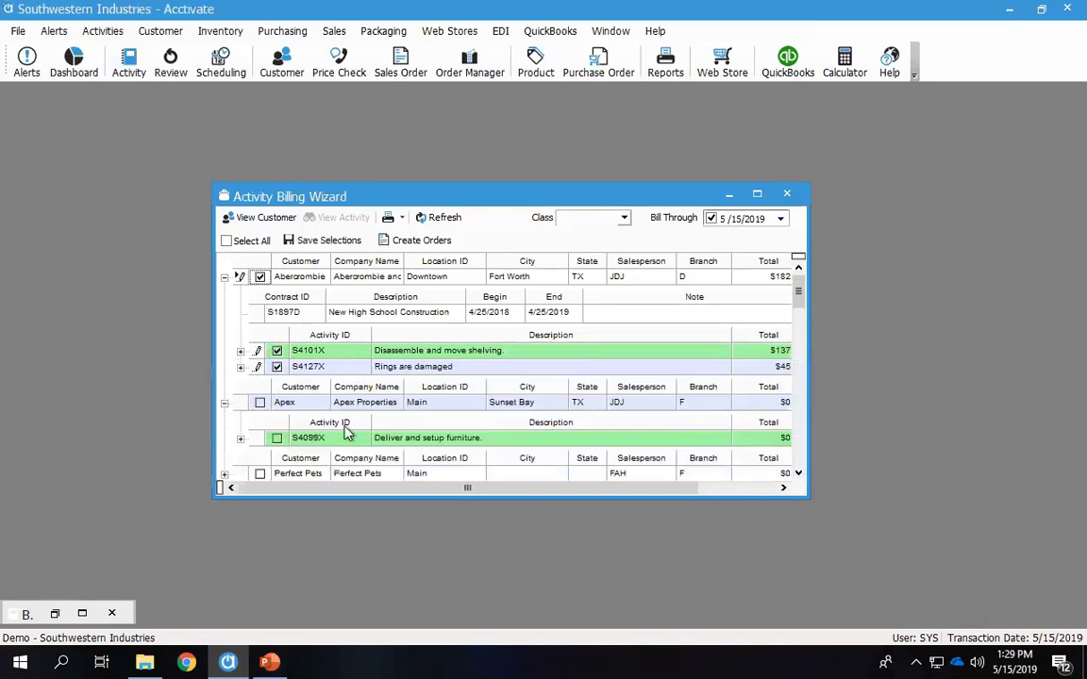
{"action": "left_click", "coordinate": [241, 440]}
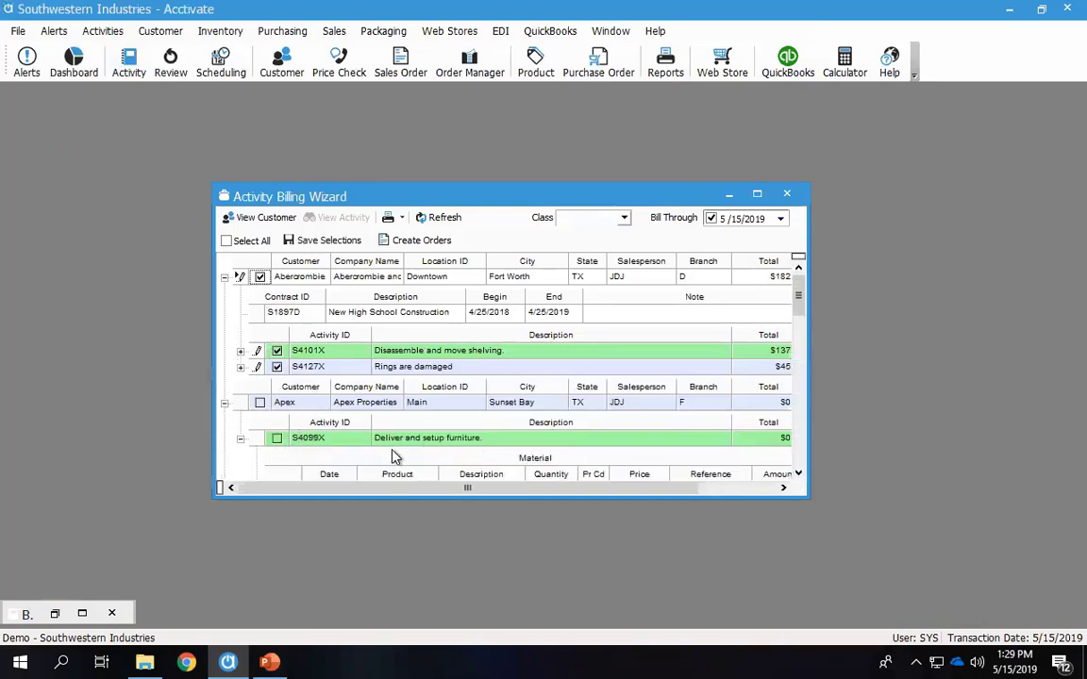
{"action": "scroll", "coordinate": [391, 406], "scroll_direction": "down", "scroll_amount": 2}
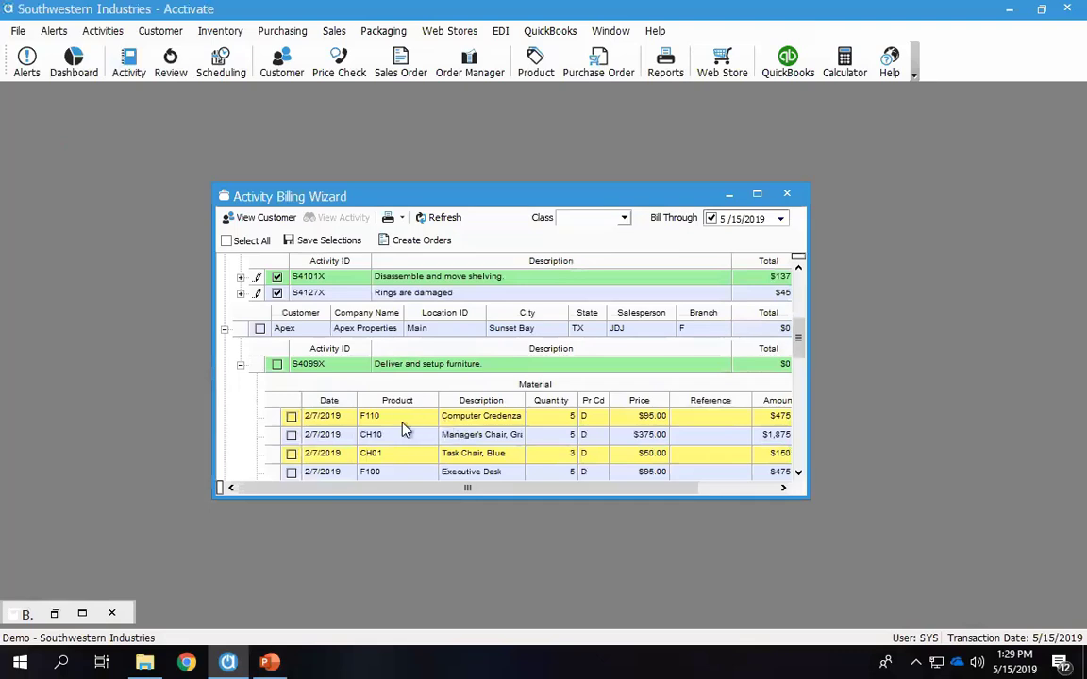
{"action": "scroll", "coordinate": [411, 421], "scroll_direction": "down", "scroll_amount": 3}
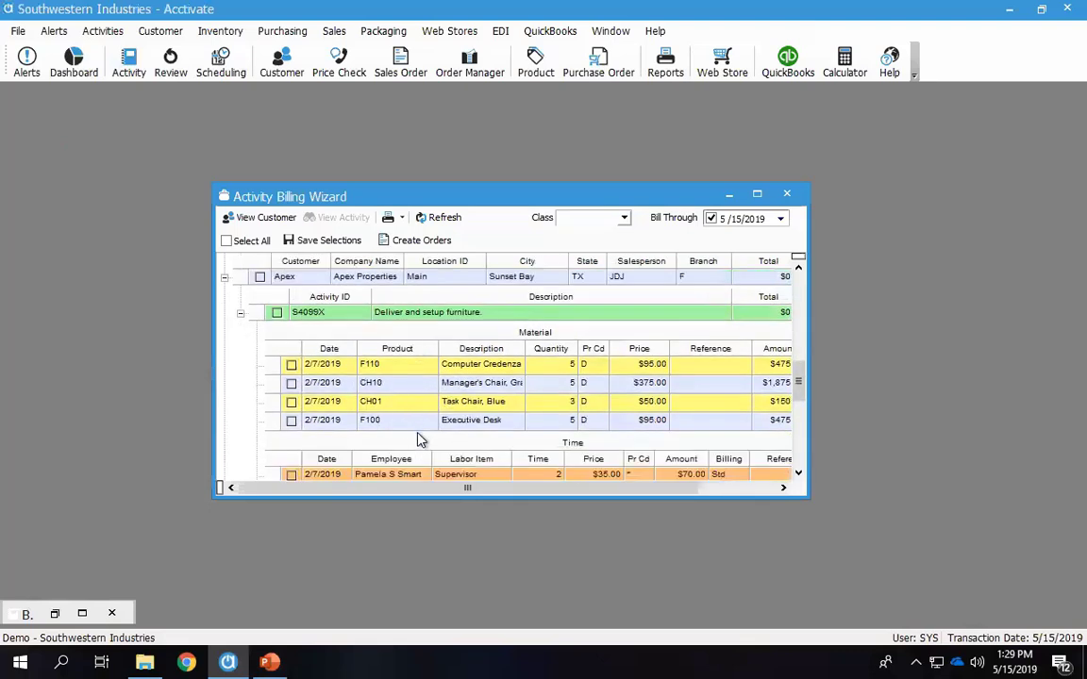
{"action": "scroll", "coordinate": [411, 436], "scroll_direction": "down", "scroll_amount": 1}
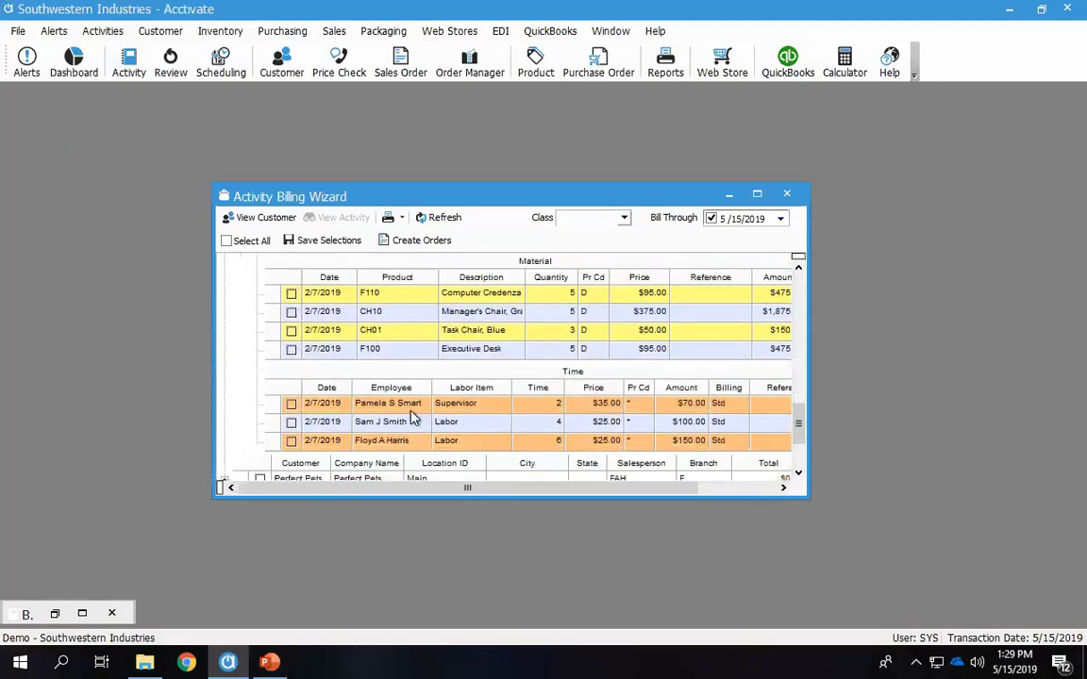
{"action": "scroll", "coordinate": [424, 401], "scroll_direction": "up", "scroll_amount": 4}
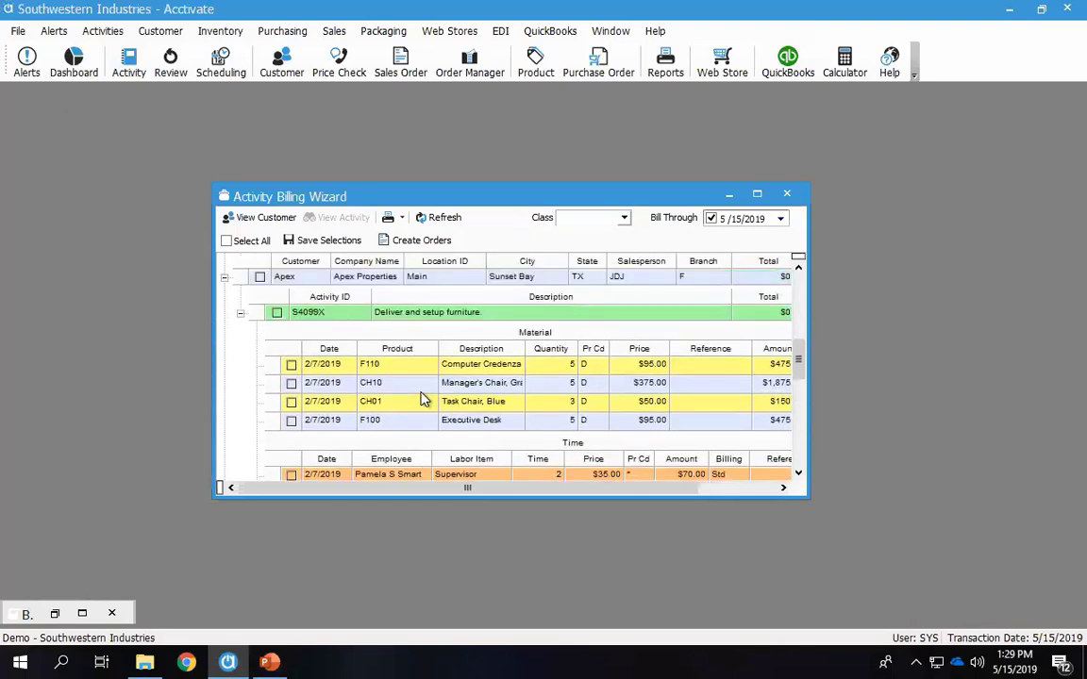
- Select all customers in the Activity Billing Wizard and create their service orders
{"action": "left_click", "coordinate": [226, 240]}
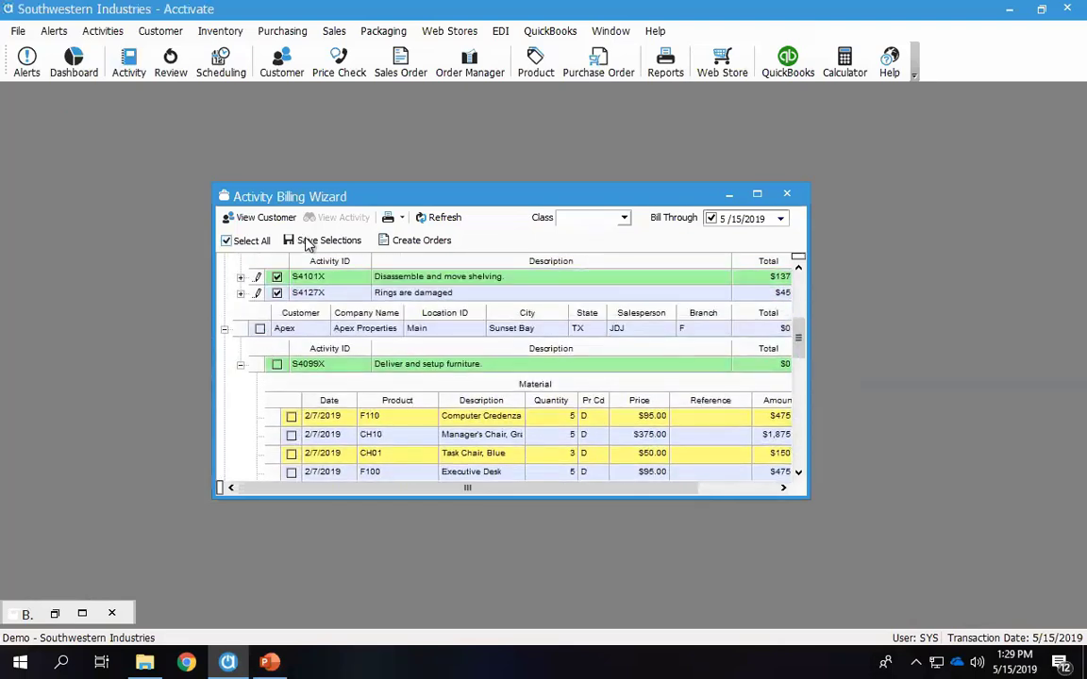
{"action": "left_click", "coordinate": [424, 244]}
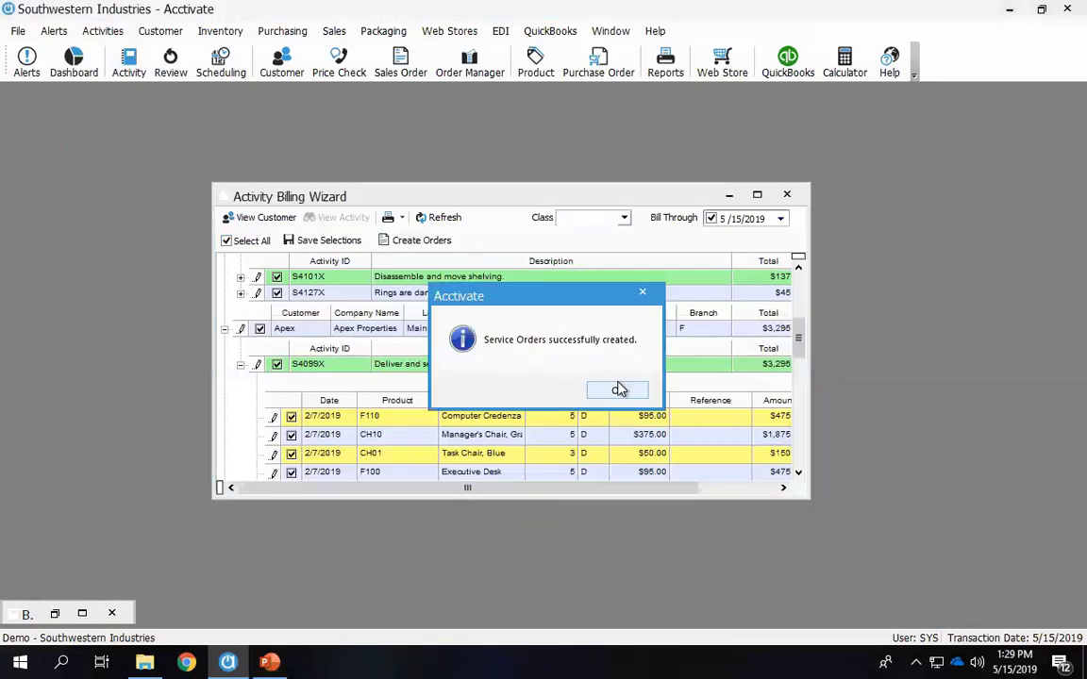
{"action": "left_click", "coordinate": [618, 389]}
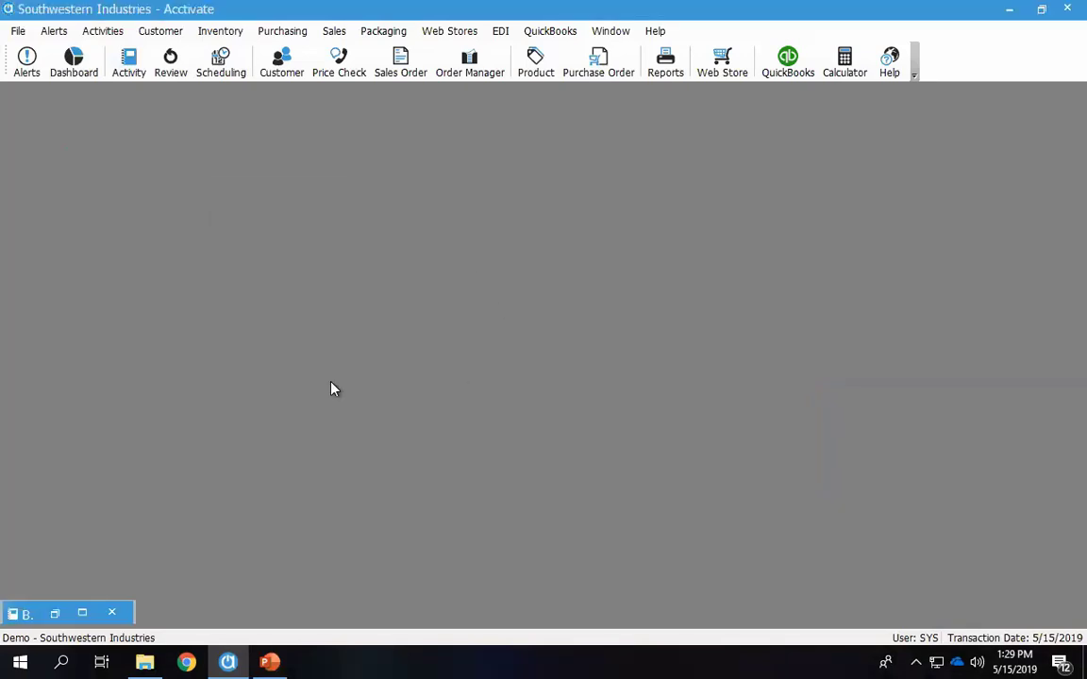
- Restore the business activity window, load the "Disassemble and move shelving" activity, and check the billed flags on its material and time entries
{"action": "left_click", "coordinate": [55, 612]}
{"action": "left_click", "coordinate": [54, 614]}
{"action": "left_click", "coordinate": [55, 615]}
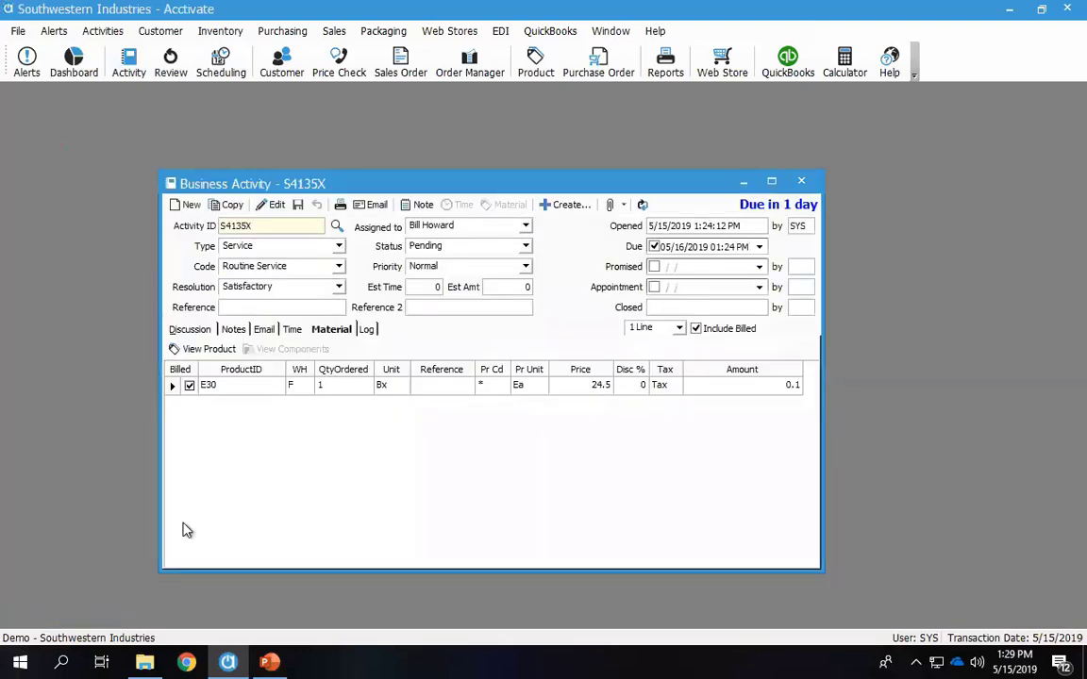
{"action": "left_click", "coordinate": [336, 226]}
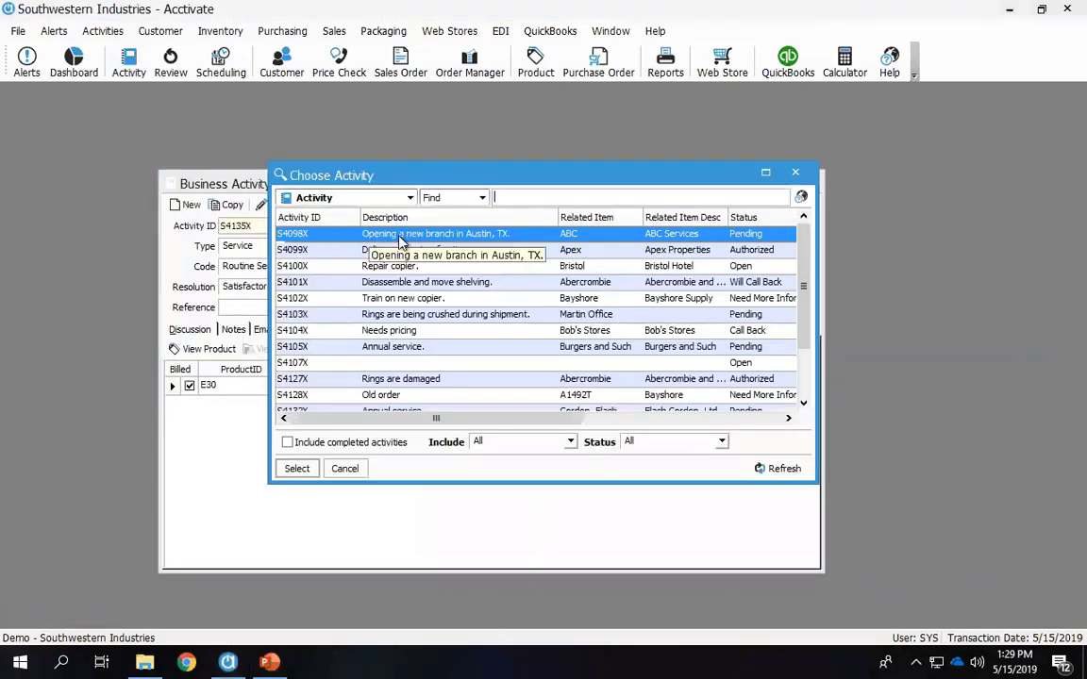
{"action": "double_click", "coordinate": [436, 283]}
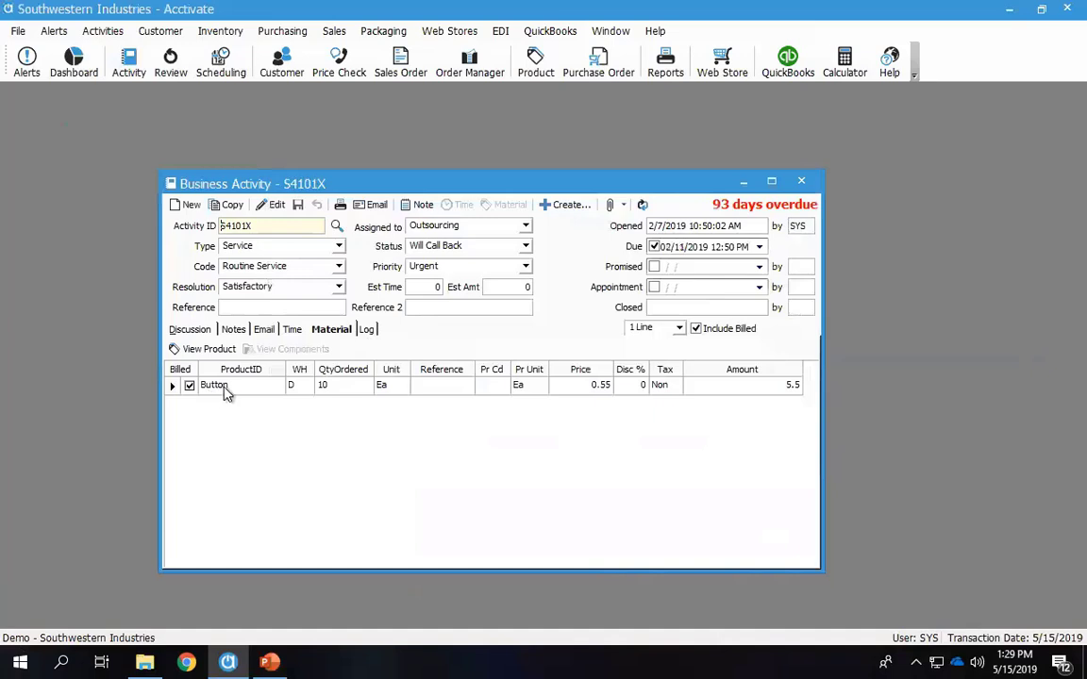
{"action": "left_click", "coordinate": [292, 329]}
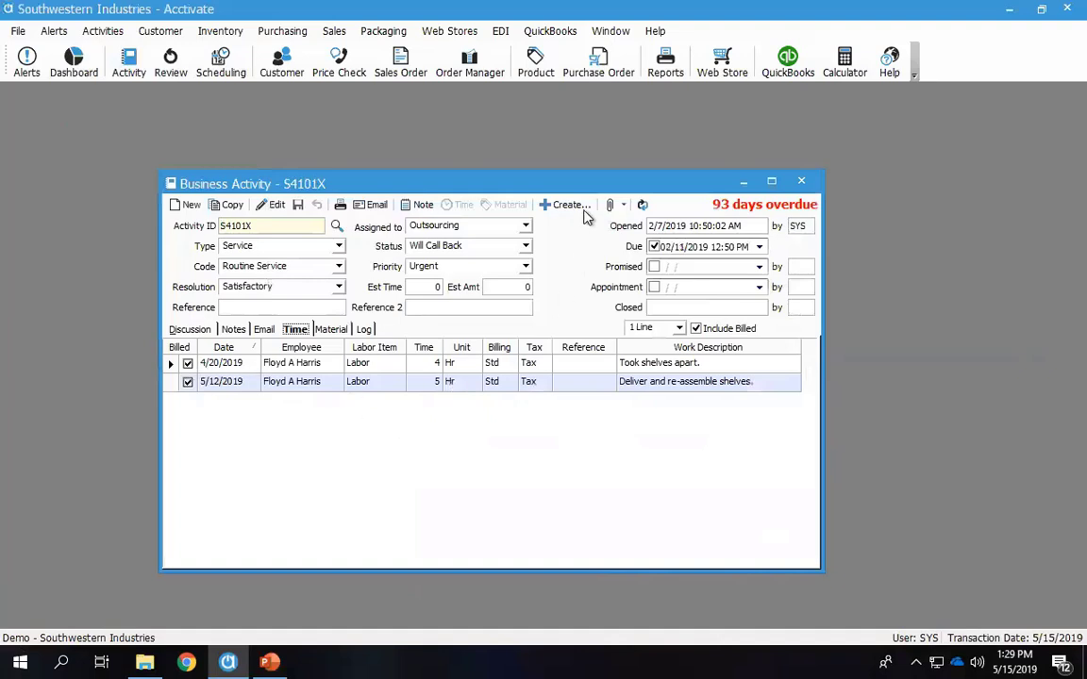
- Review the newly created service order among the activity's related items, close the order, and minimize the activity
{"action": "left_click", "coordinate": [209, 329]}
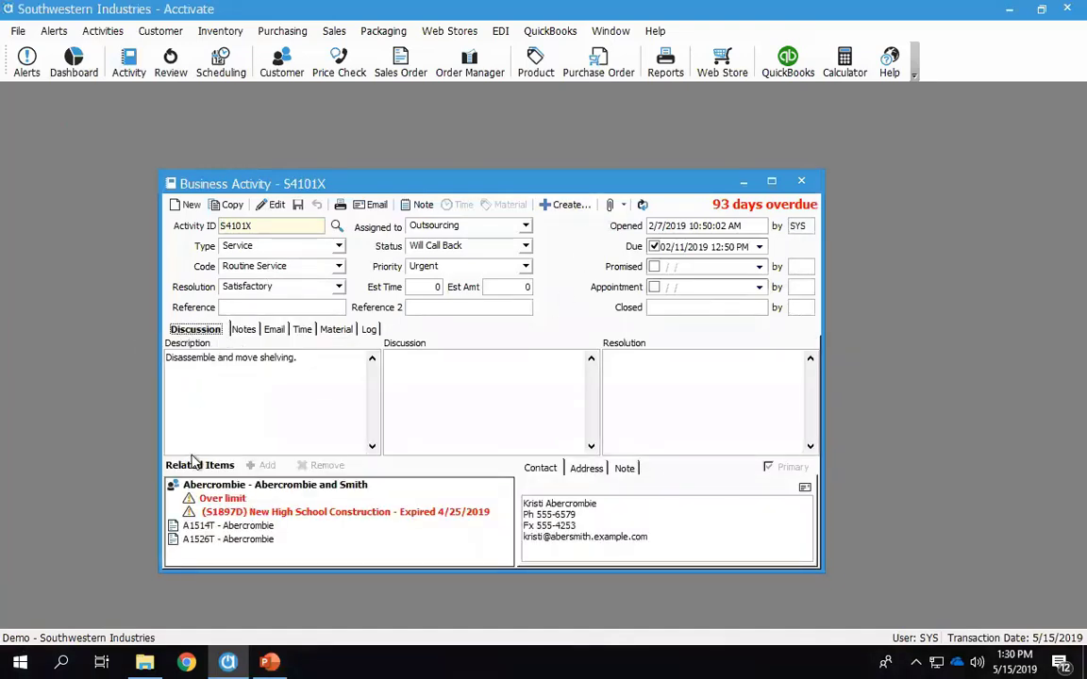
{"action": "left_click", "coordinate": [209, 542]}
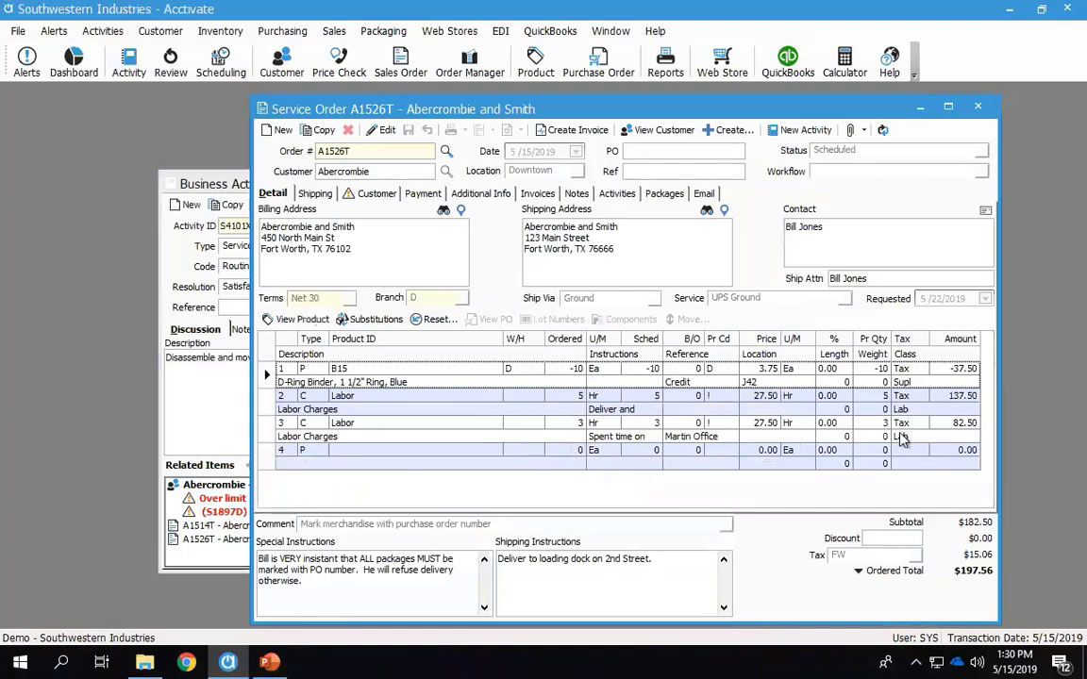
{"action": "left_click", "coordinate": [979, 109]}
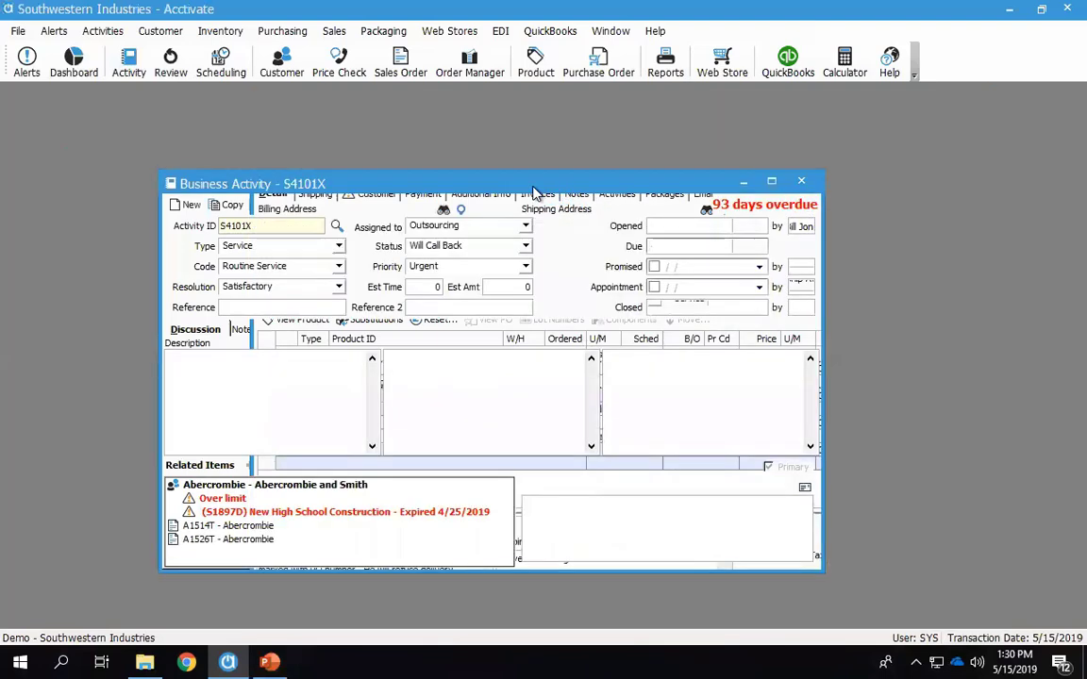
{"action": "left_click_drag", "start_coordinate": [533, 192], "coordinate": [532, 186]}
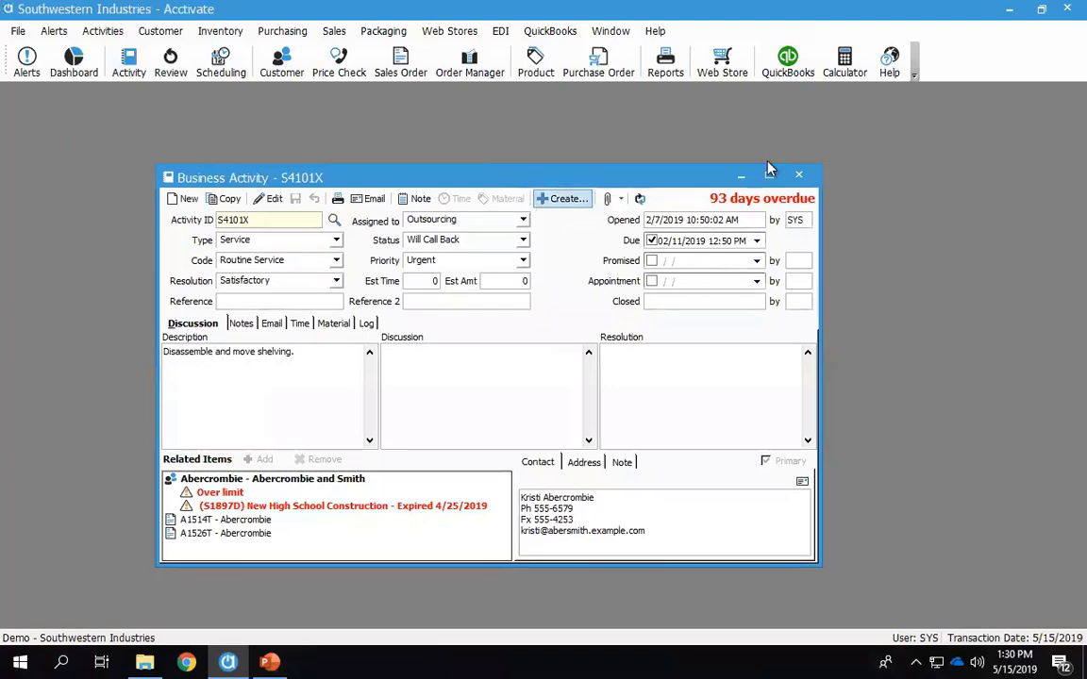
{"action": "left_click", "coordinate": [742, 177]}
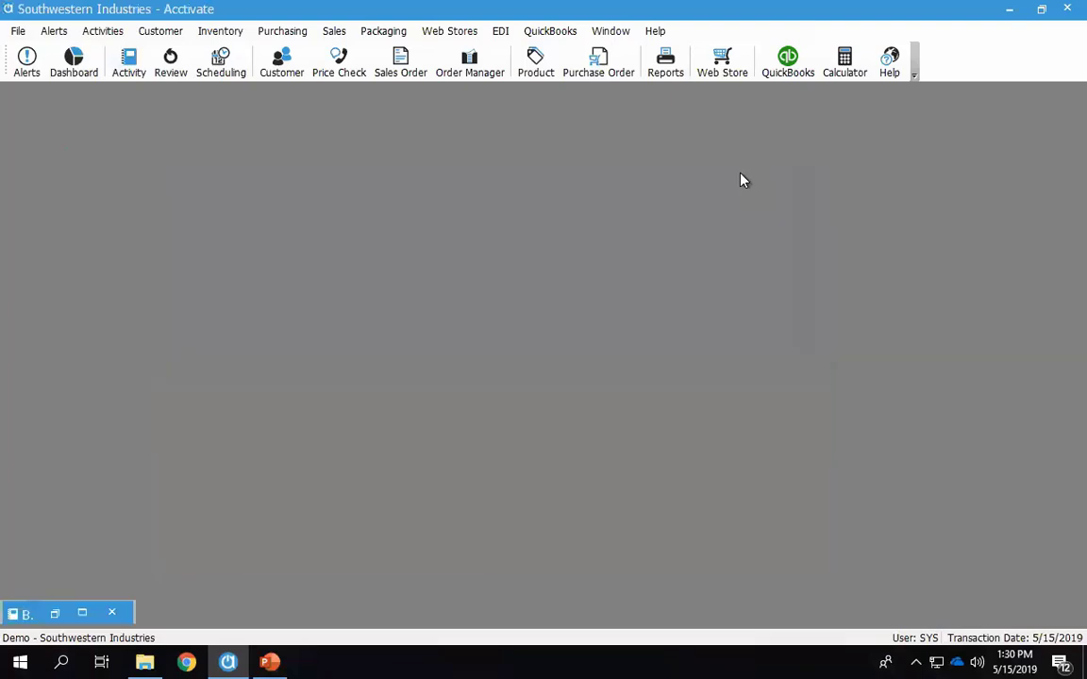
- Open the service scheduling board and assign the unassigned "Repair copier" task to technician JJ
{"action": "left_click", "coordinate": [226, 62]}
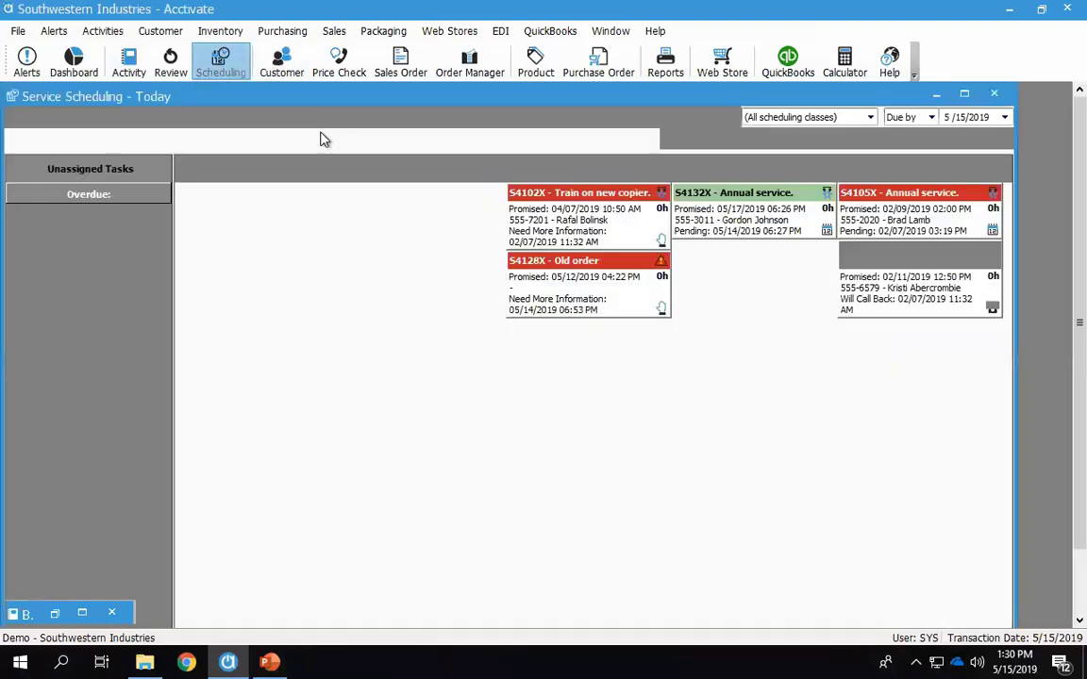
{"action": "left_click_drag", "start_coordinate": [441, 104], "coordinate": [463, 111]}
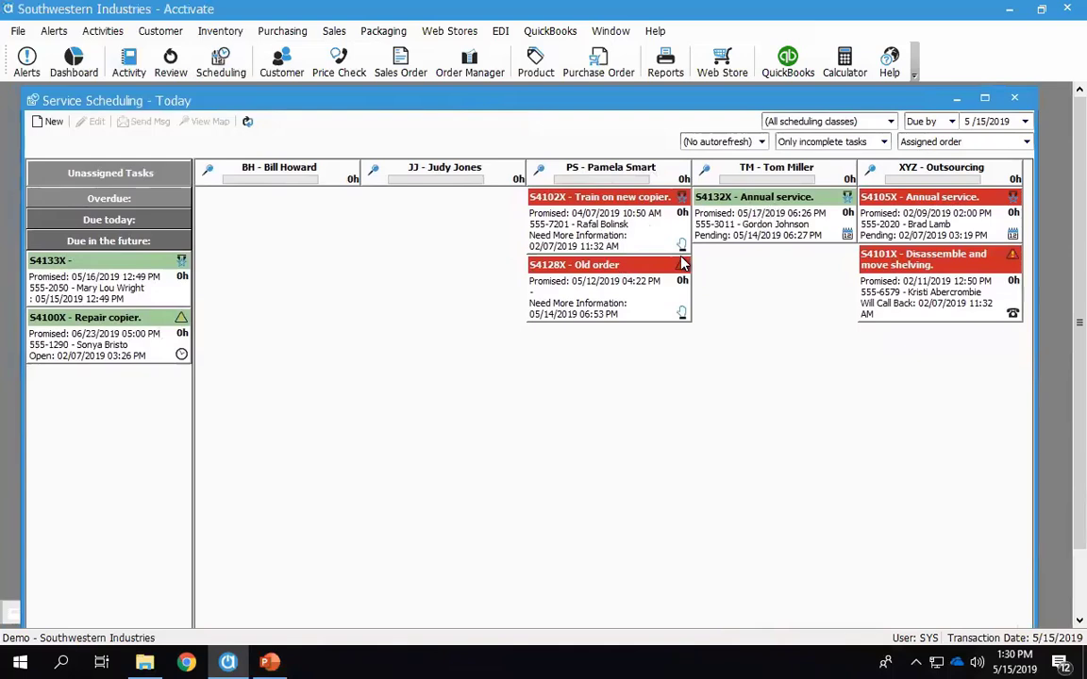
{"action": "left_click", "coordinate": [98, 341]}
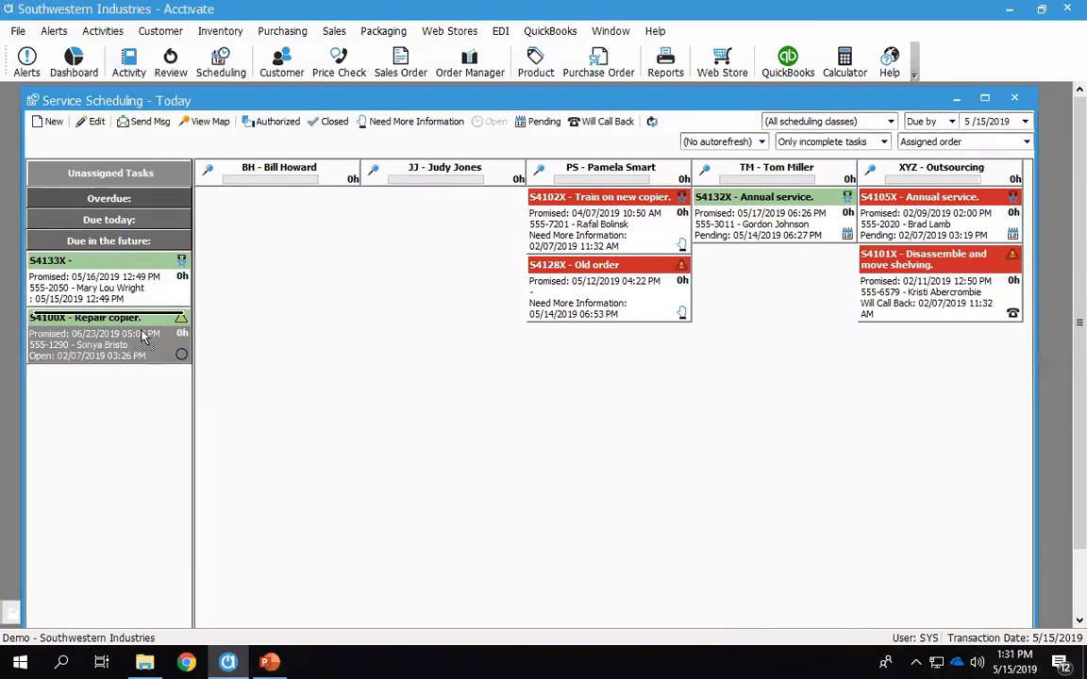
{"action": "left_click_drag", "start_coordinate": [134, 341], "coordinate": [426, 220]}
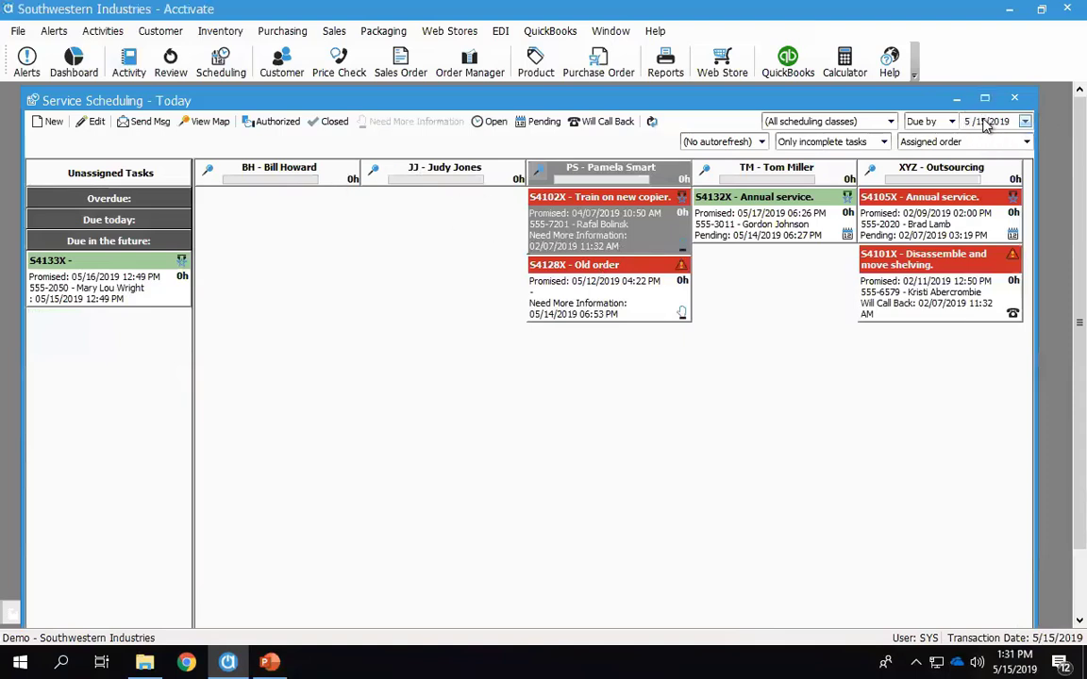
- Set the scheduling board's due-by date to 7/15/2019
{"action": "left_click", "coordinate": [1025, 122]}
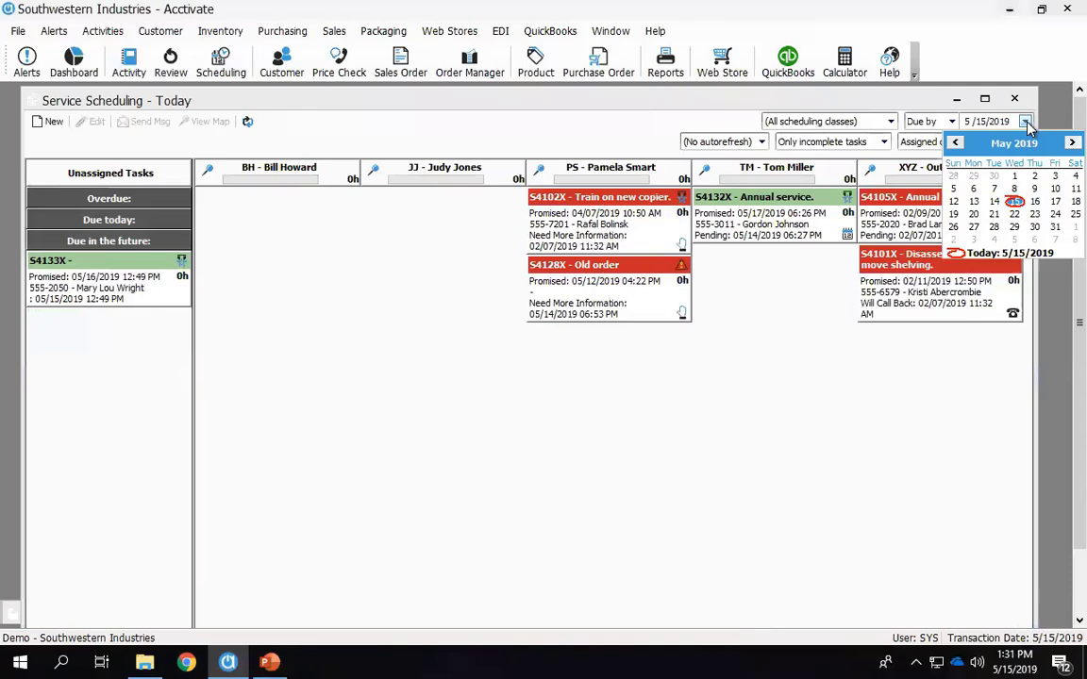
{"action": "left_click", "coordinate": [1071, 142]}
{"action": "left_click", "coordinate": [1071, 142]}
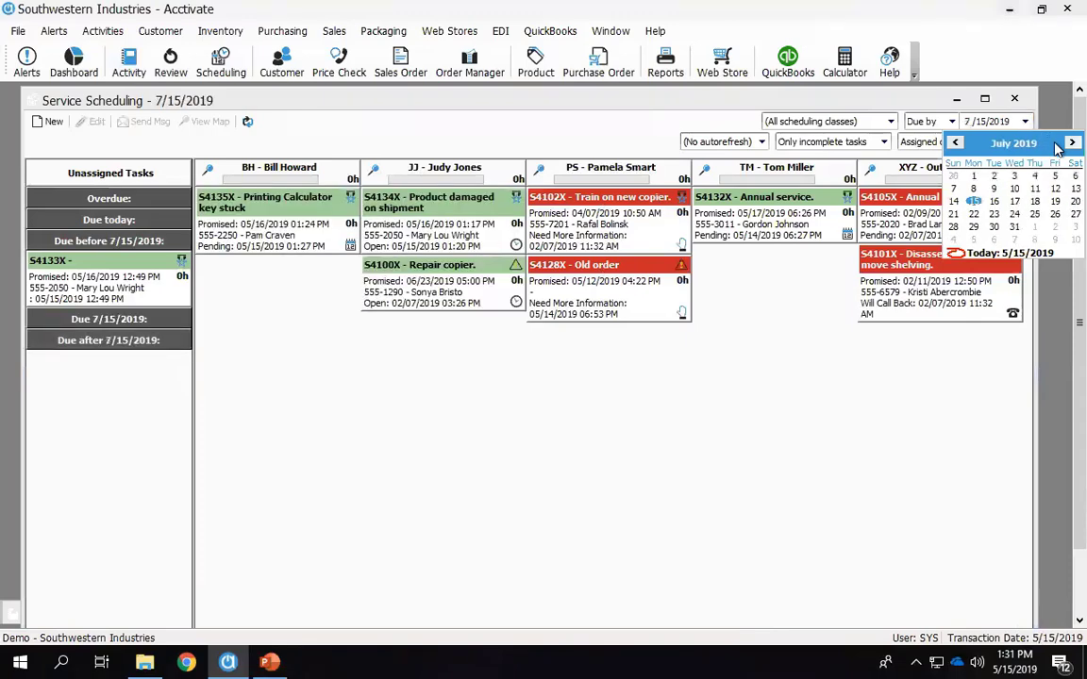
{"action": "left_click", "coordinate": [1025, 122]}
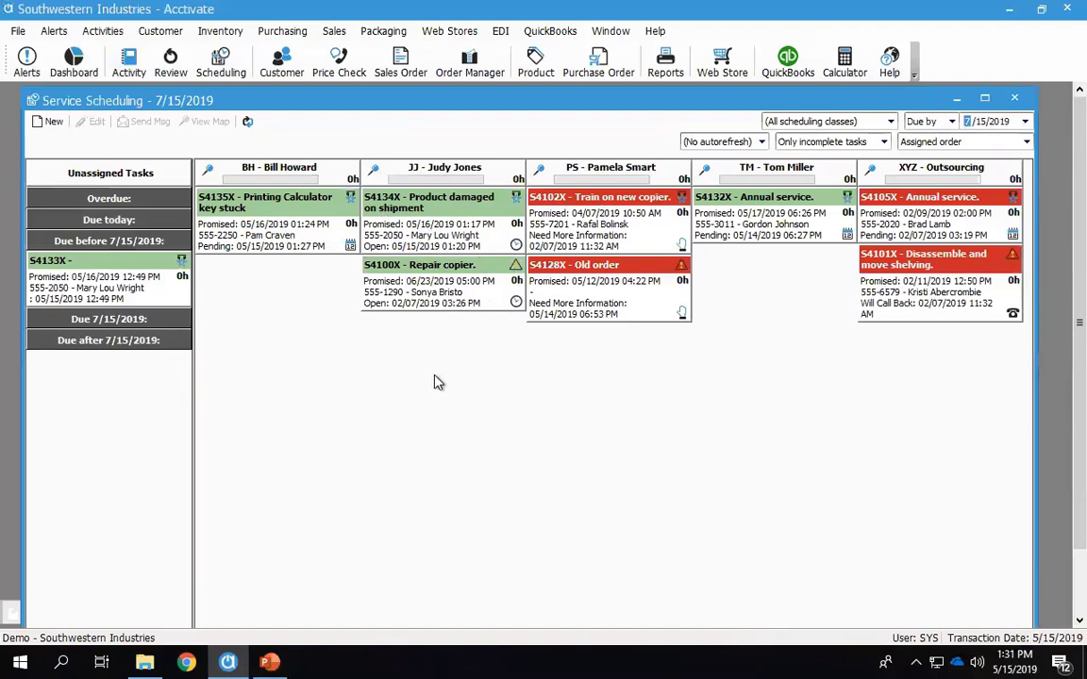
- Check the status and priority in the "Repair copier" activity, close it, and select the "Printing Calculator key stuck" task
{"action": "left_click", "coordinate": [351, 202]}
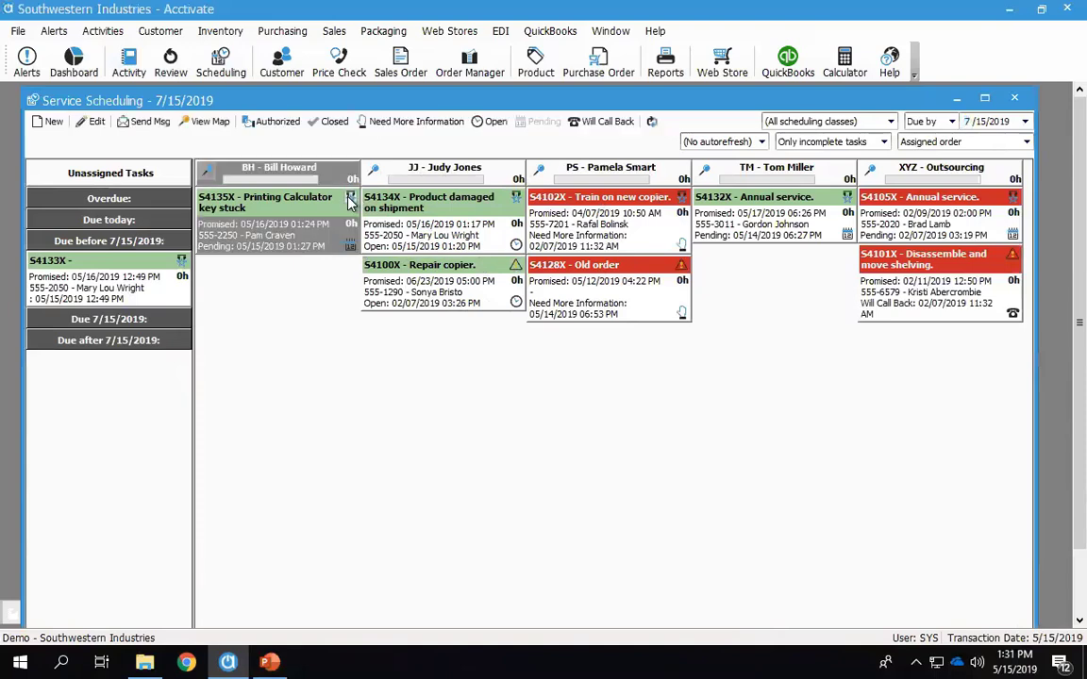
{"action": "left_click", "coordinate": [517, 270]}
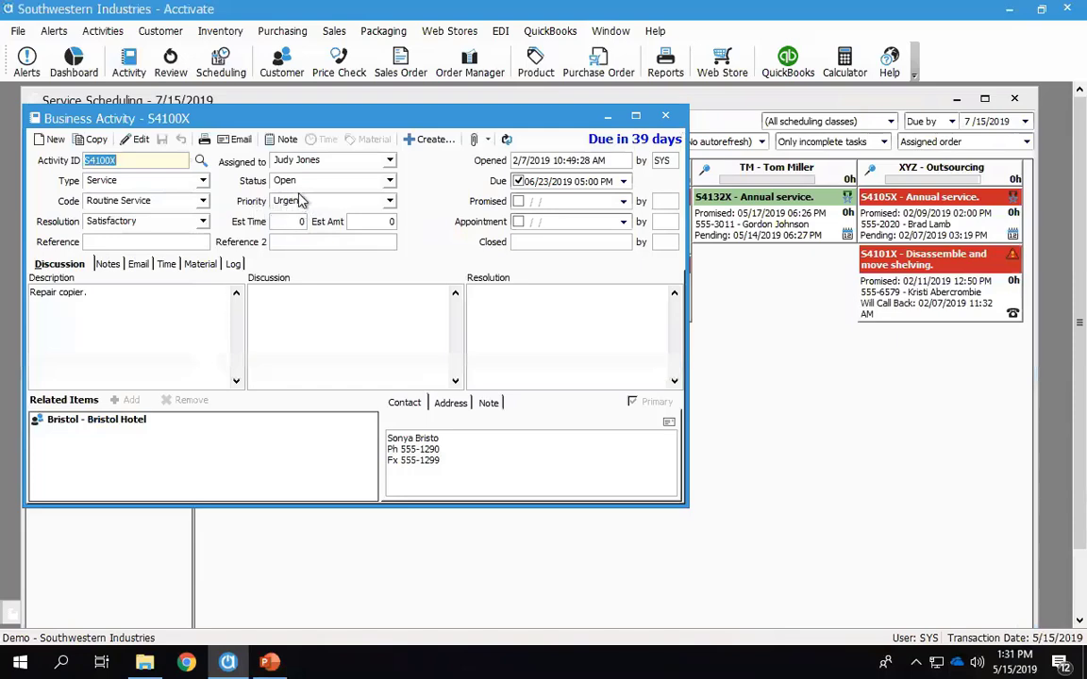
{"action": "left_click", "coordinate": [667, 117]}
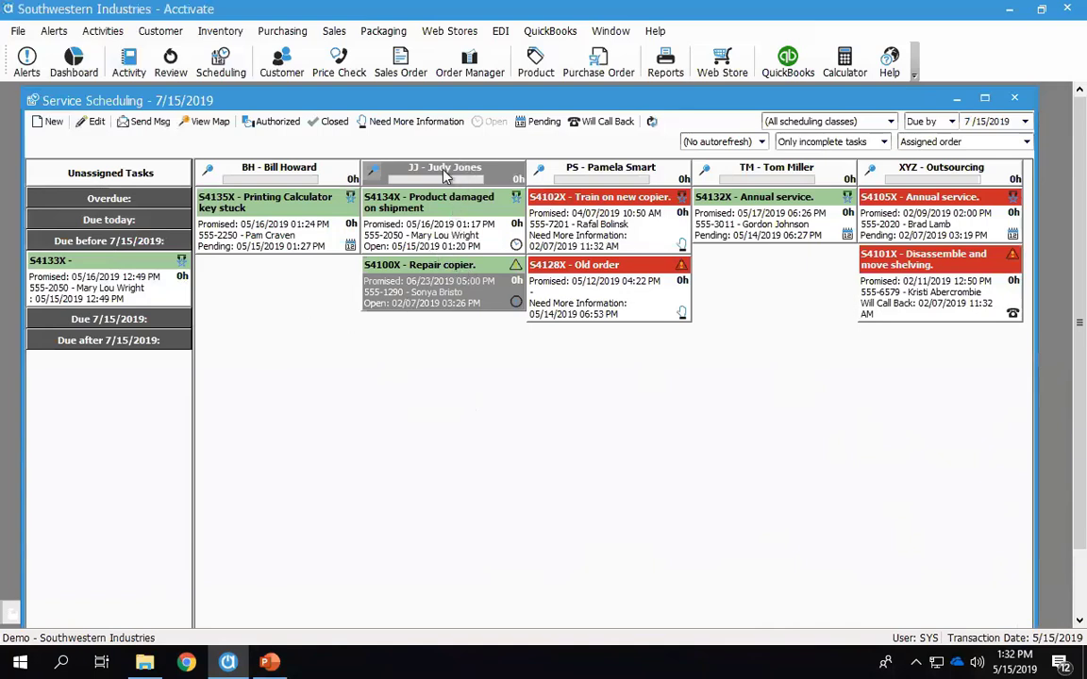
{"action": "left_click", "coordinate": [331, 248]}
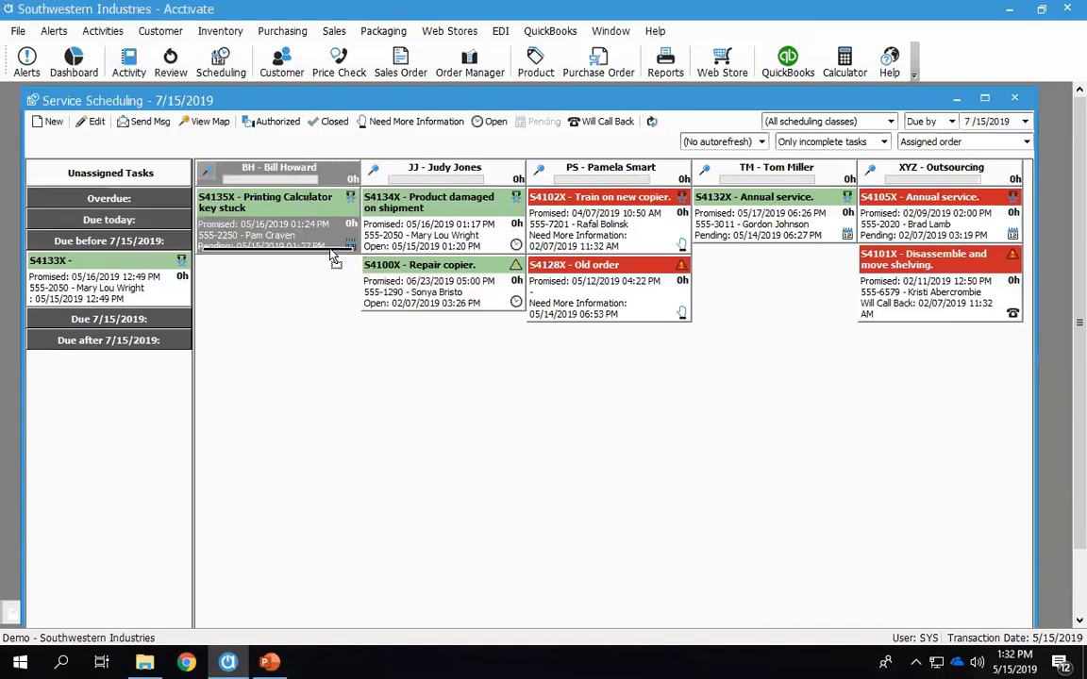
- Move the "Printing Calculator key stuck" task to technician TM on the scheduling board
{"action": "left_click_drag", "start_coordinate": [817, 271], "coordinate": [797, 275]}
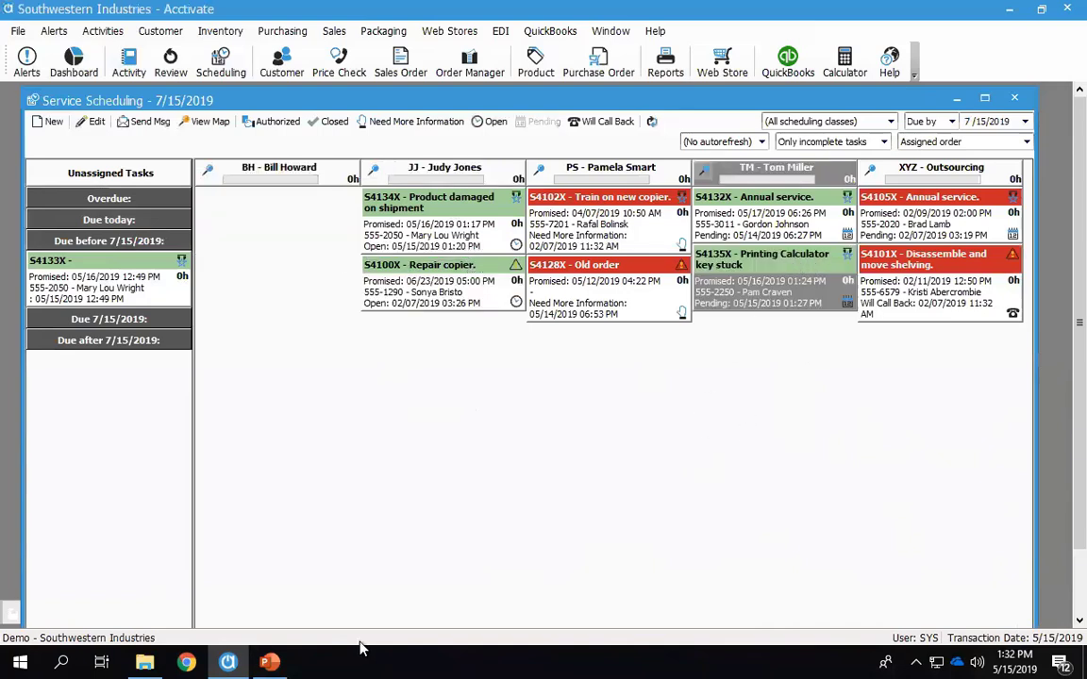
- Filter the business activity review by technician BH, exclude unassigned activities, switch the filter to technician TM, and close the review
{"action": "left_click", "coordinate": [171, 61]}
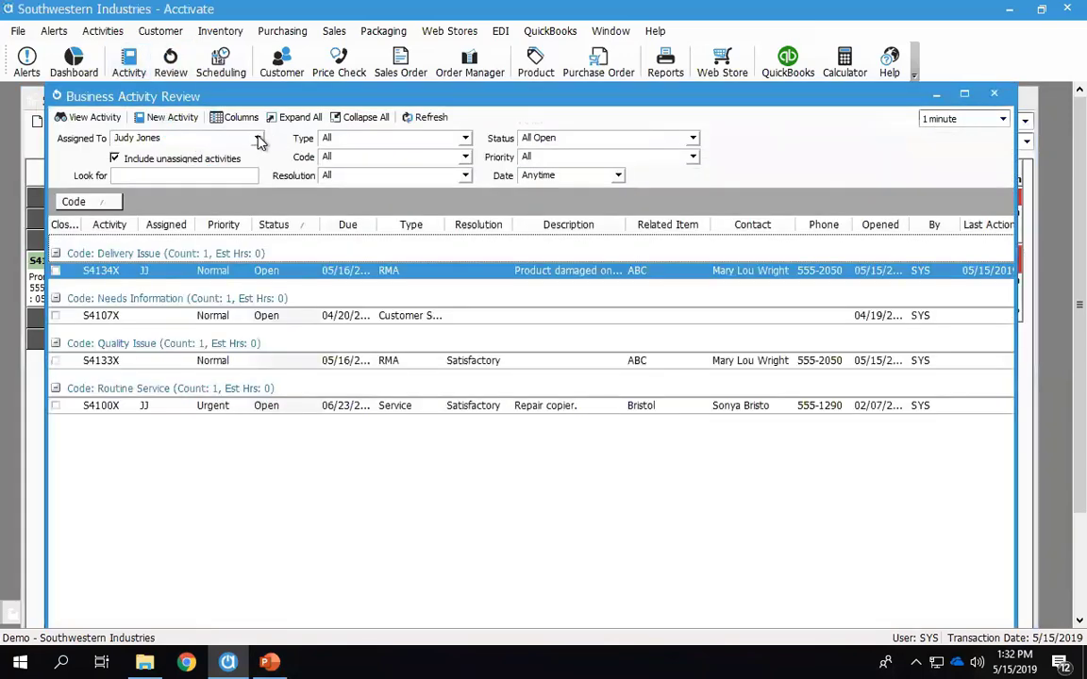
{"action": "left_click", "coordinate": [258, 138]}
{"action": "left_click", "coordinate": [149, 181]}
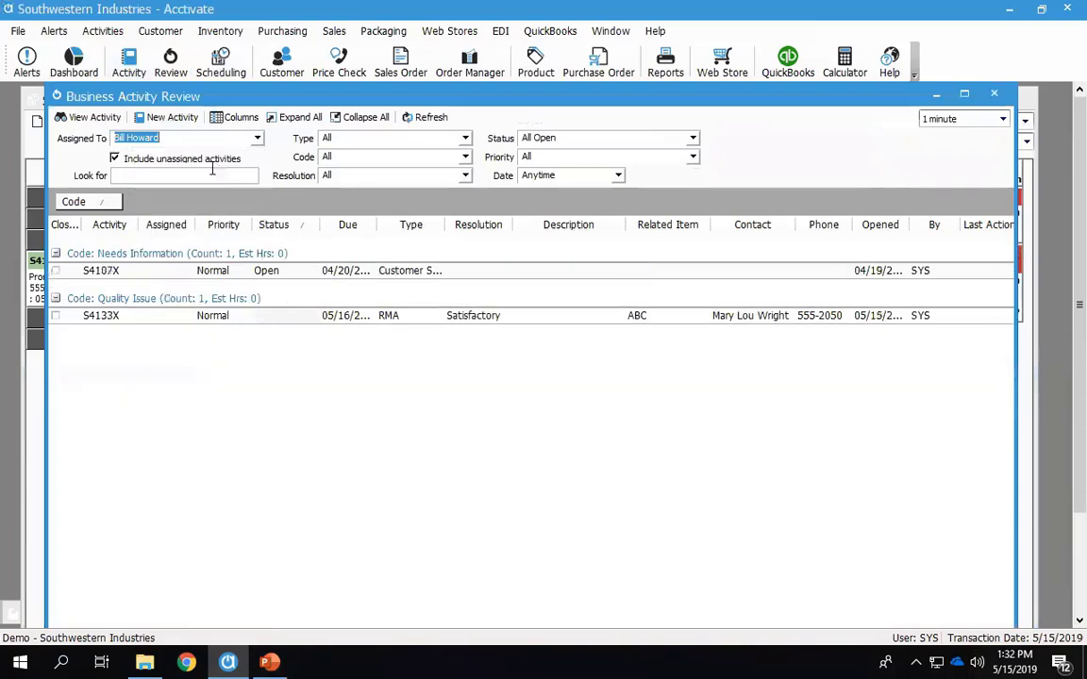
{"action": "left_click", "coordinate": [141, 157]}
{"action": "left_click", "coordinate": [256, 138]}
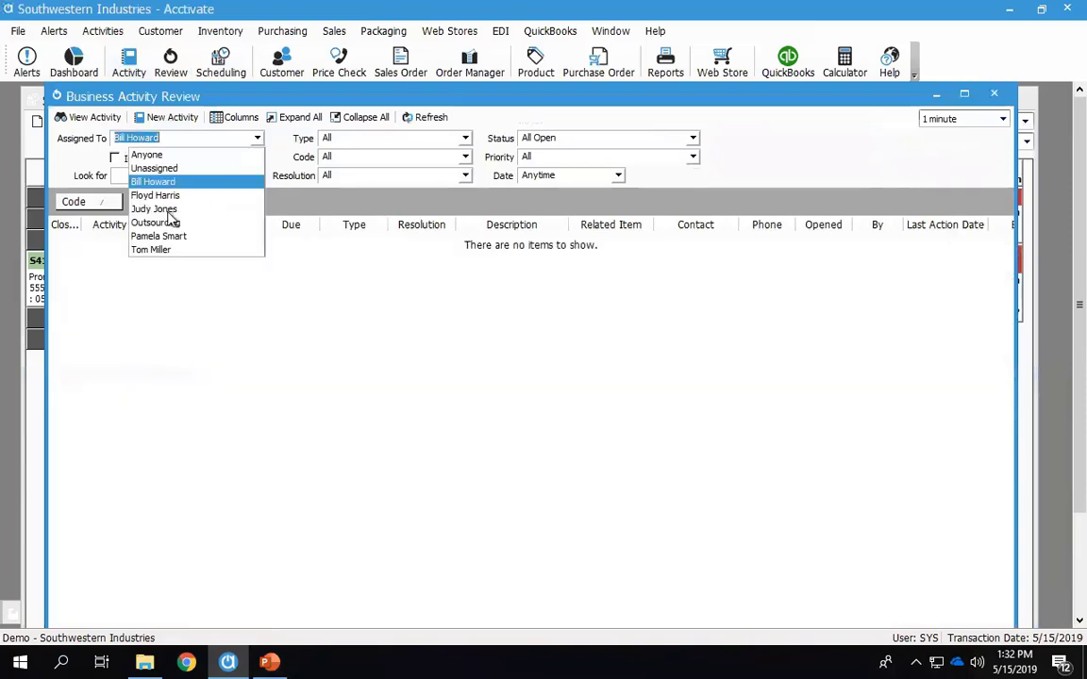
{"action": "left_click", "coordinate": [149, 251]}
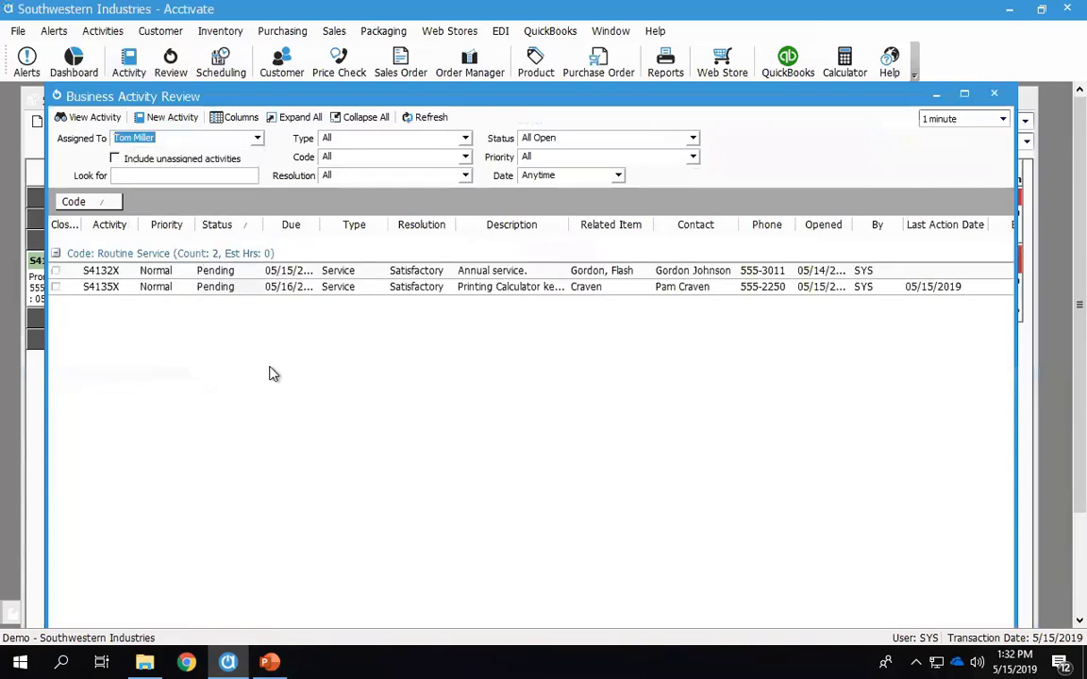
{"action": "left_click", "coordinate": [998, 95]}
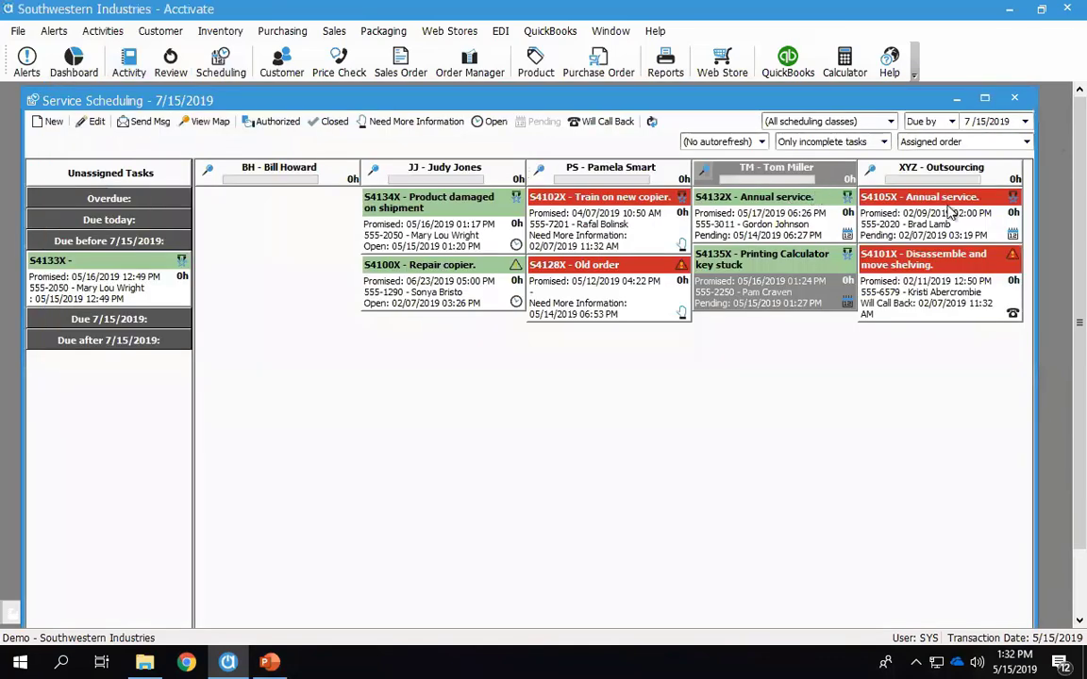
- Close the service scheduling board and restore the minimized "Disassemble and move shelving" activity
{"action": "left_click", "coordinate": [1017, 101]}
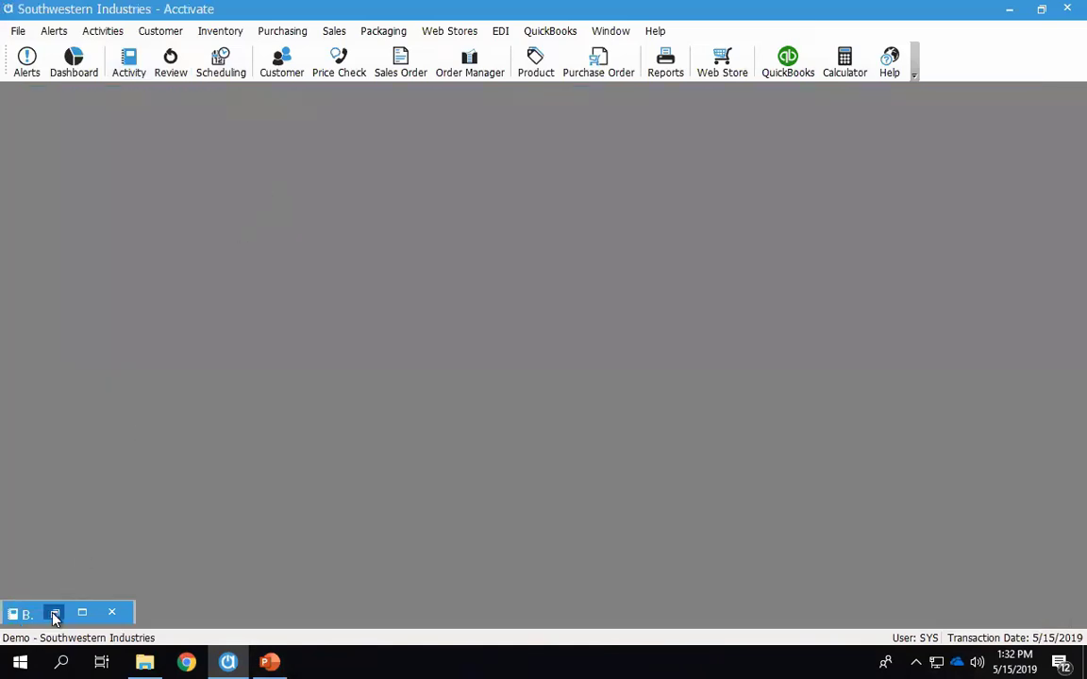
{"action": "left_click", "coordinate": [53, 614]}
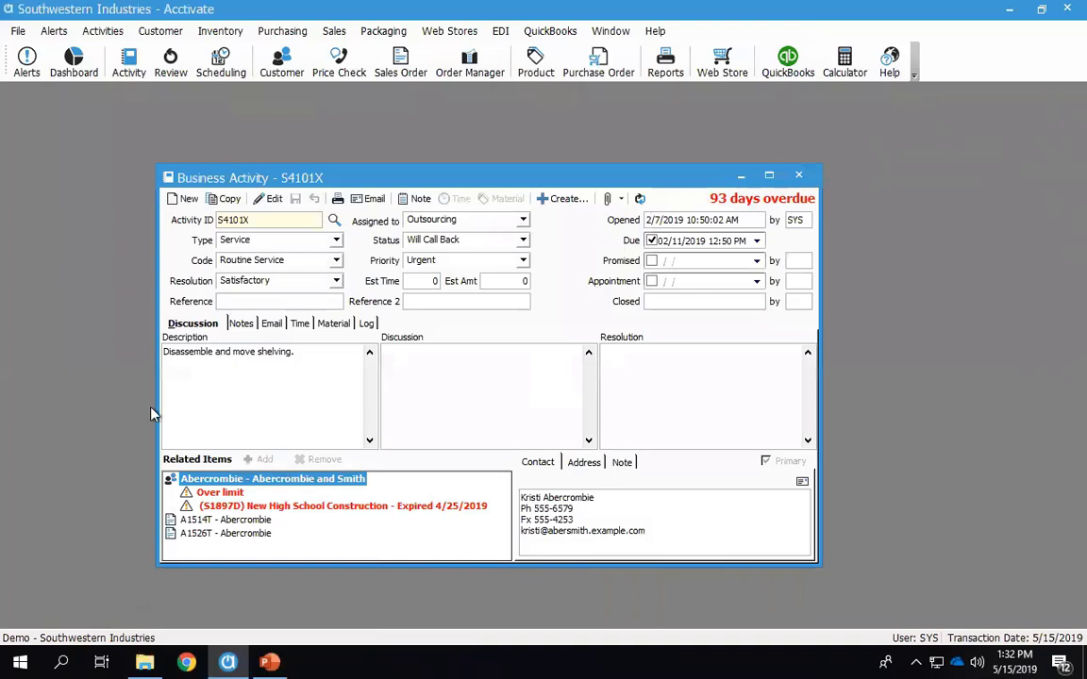
{"action": "left_click", "coordinate": [475, 398]}
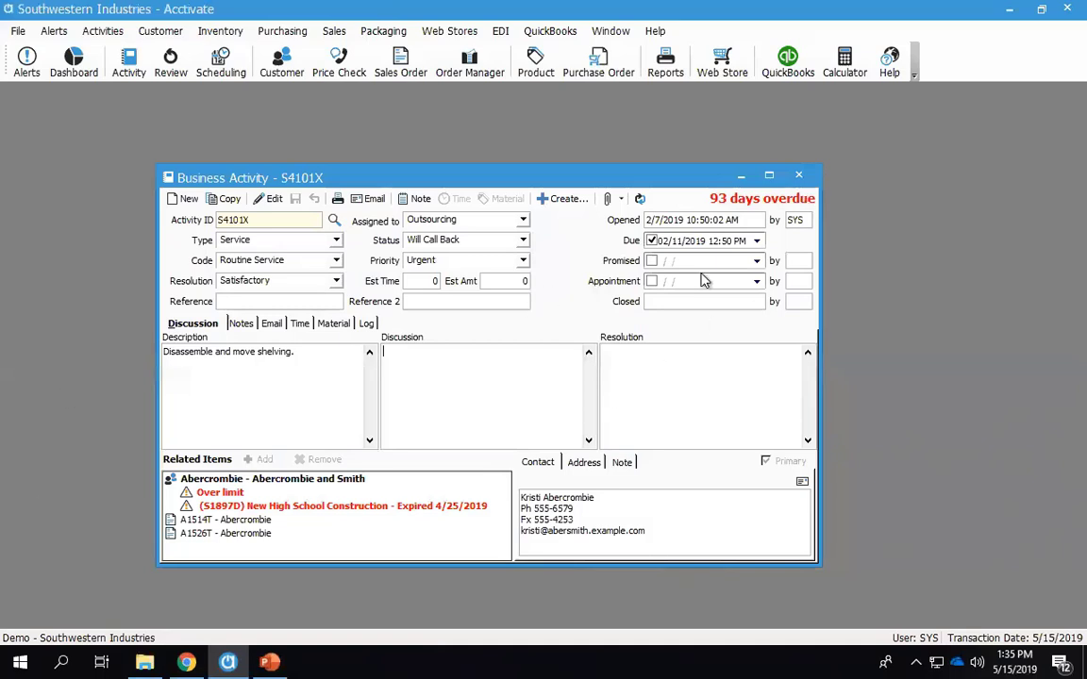
- Reopen the business activity review, check the available date filter options, and minimize the review
{"action": "left_click", "coordinate": [172, 62]}
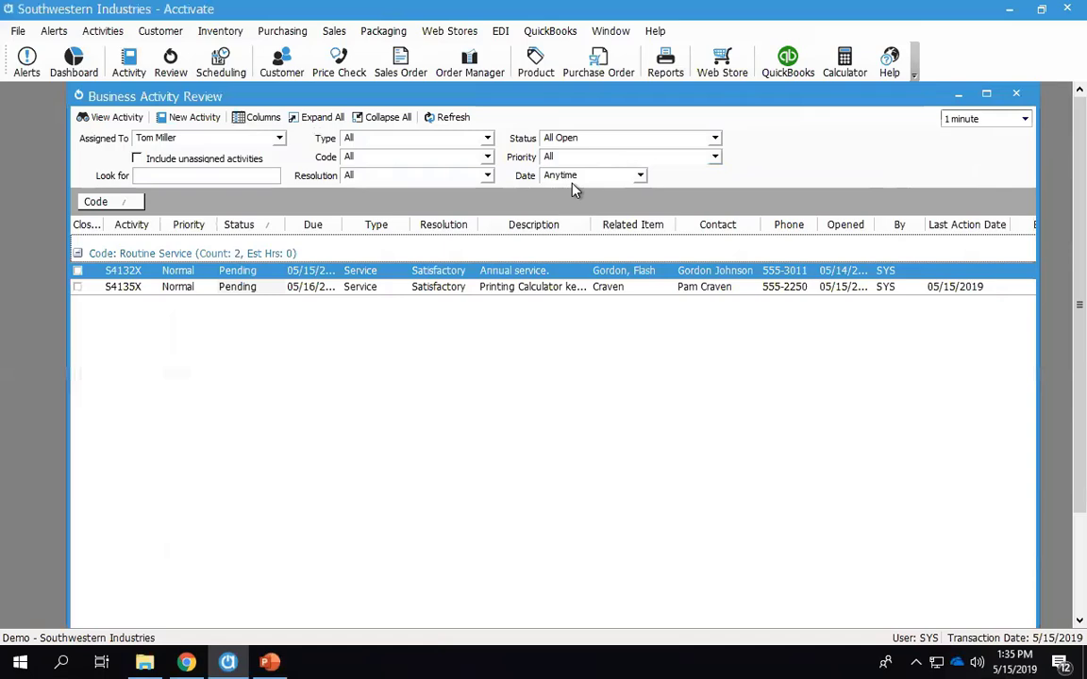
{"action": "left_click", "coordinate": [640, 176]}
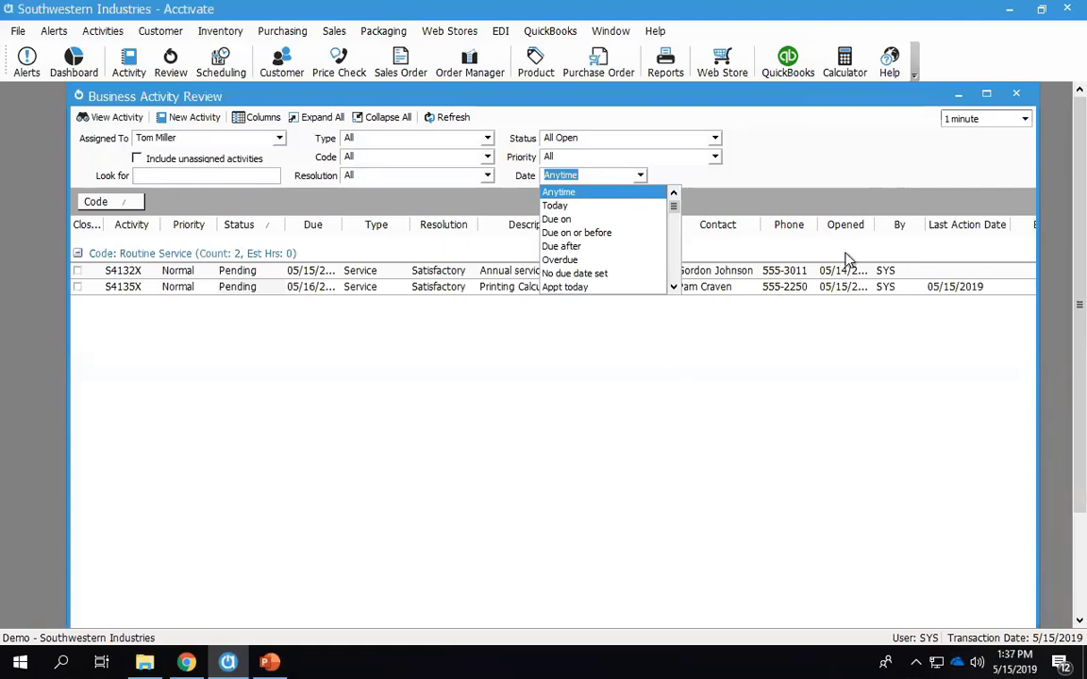
{"action": "left_click", "coordinate": [958, 98]}
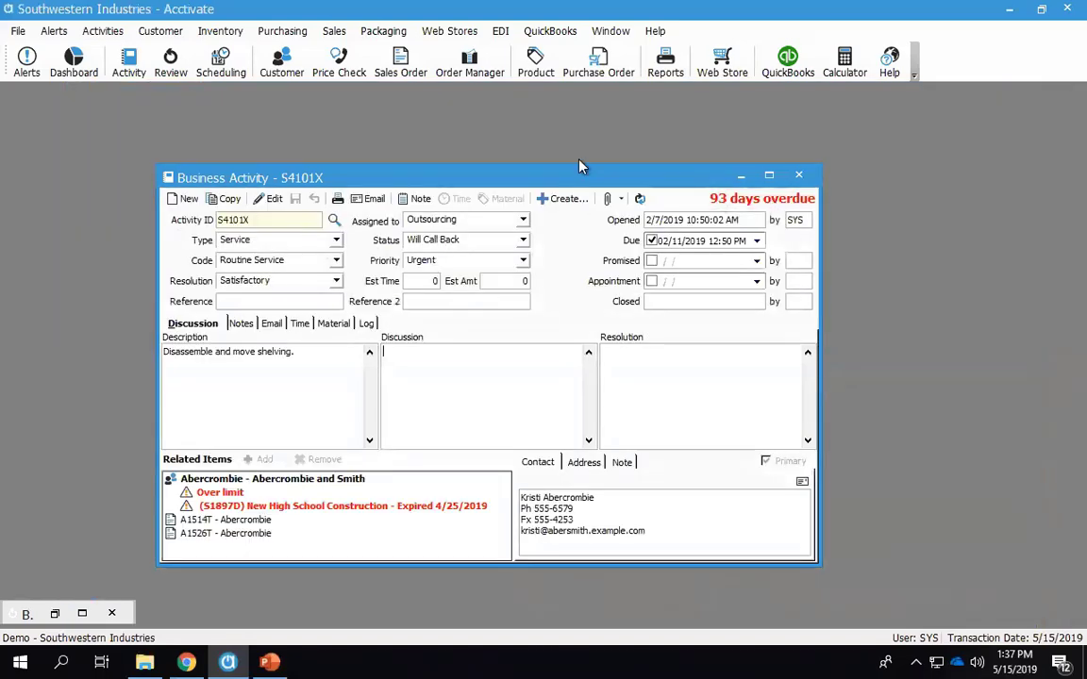
- Start a new business activity of type Sales Opportunity, keeping the code Requested Quote
{"action": "left_click_drag", "start_coordinate": [570, 181], "coordinate": [542, 146]}
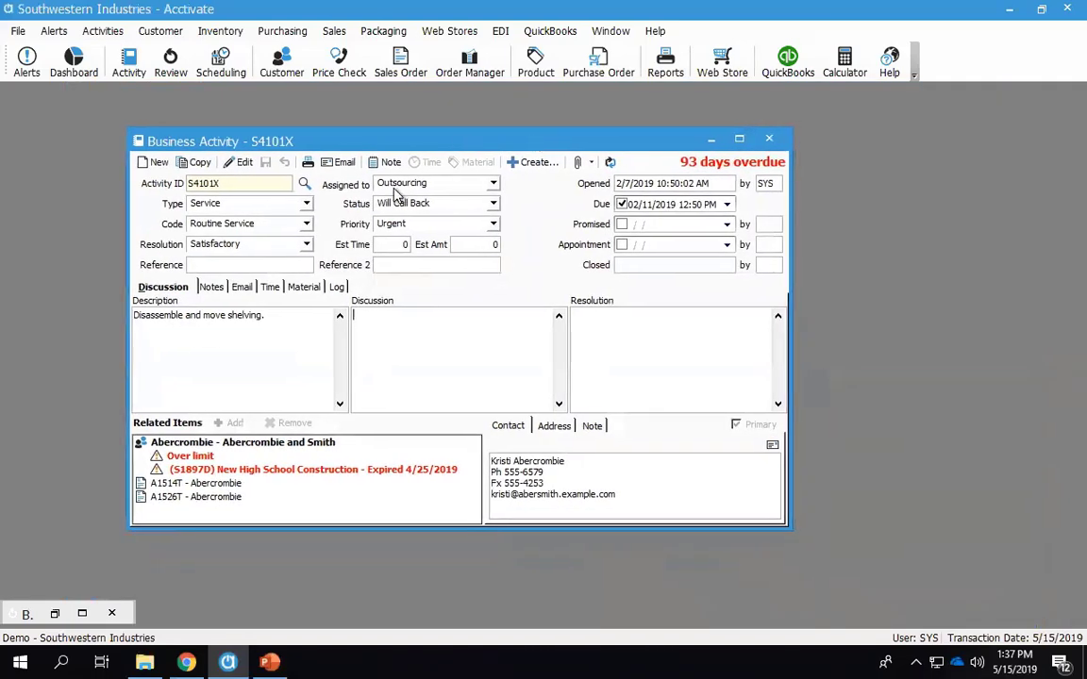
{"action": "left_click", "coordinate": [157, 167]}
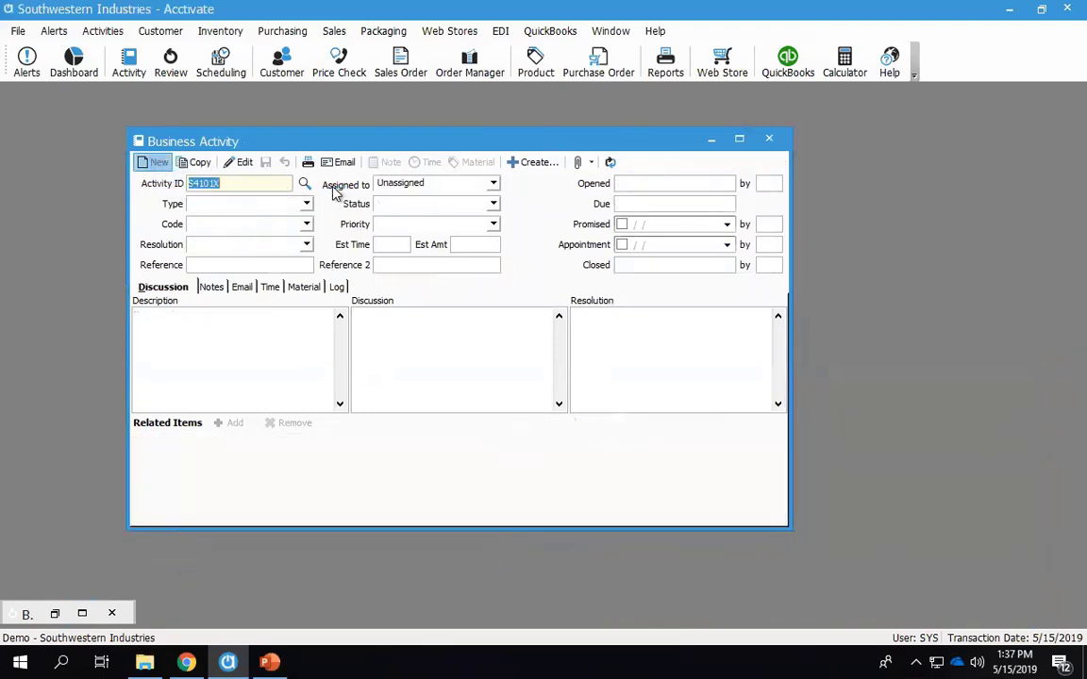
{"action": "left_click", "coordinate": [307, 204]}
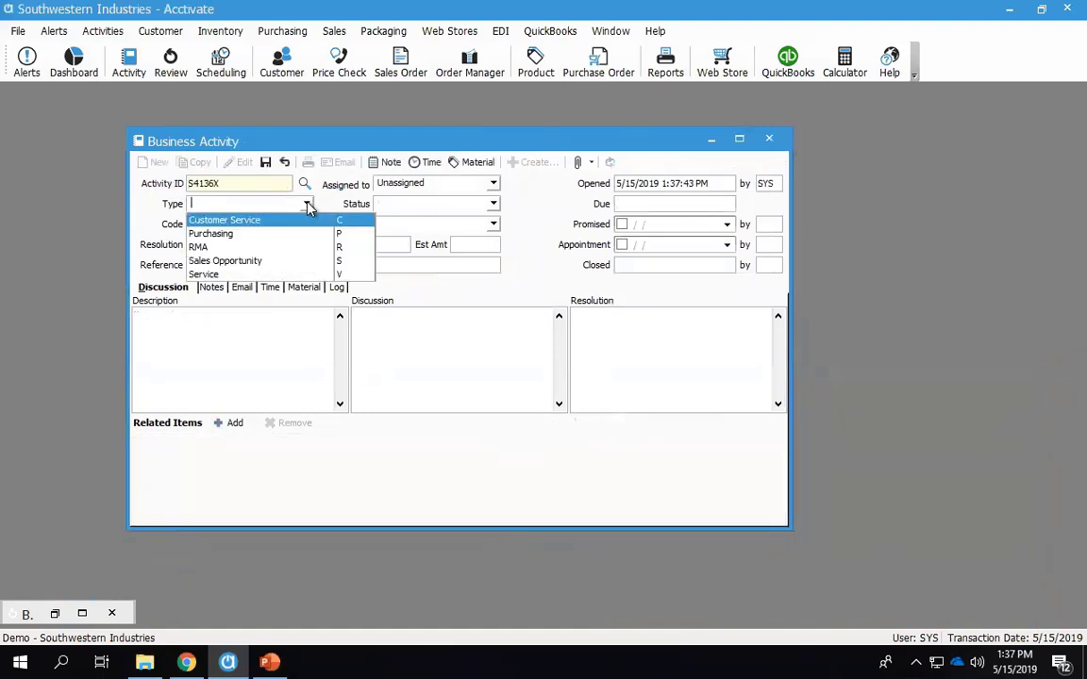
{"action": "left_click", "coordinate": [224, 261]}
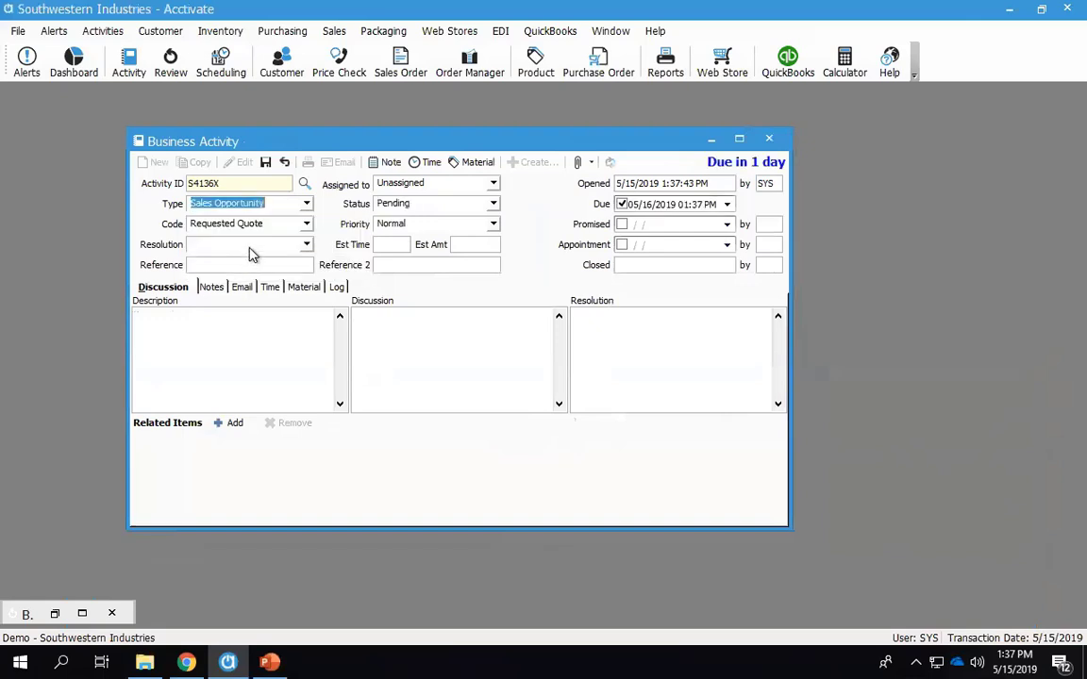
{"action": "left_click", "coordinate": [306, 223]}
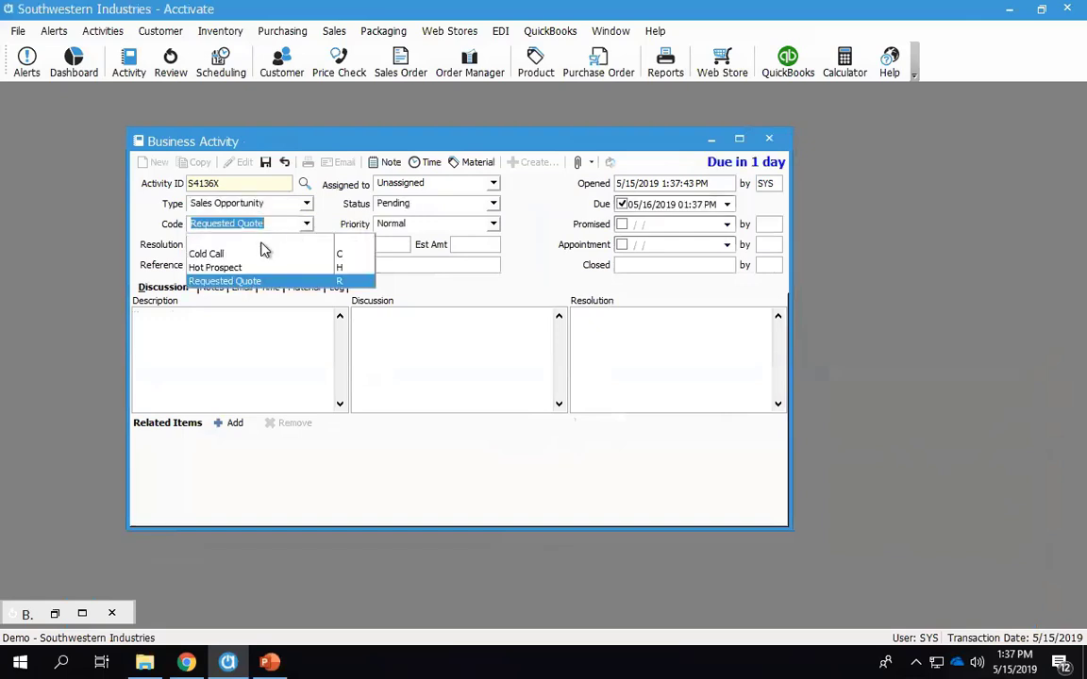
{"action": "left_click", "coordinate": [332, 205]}
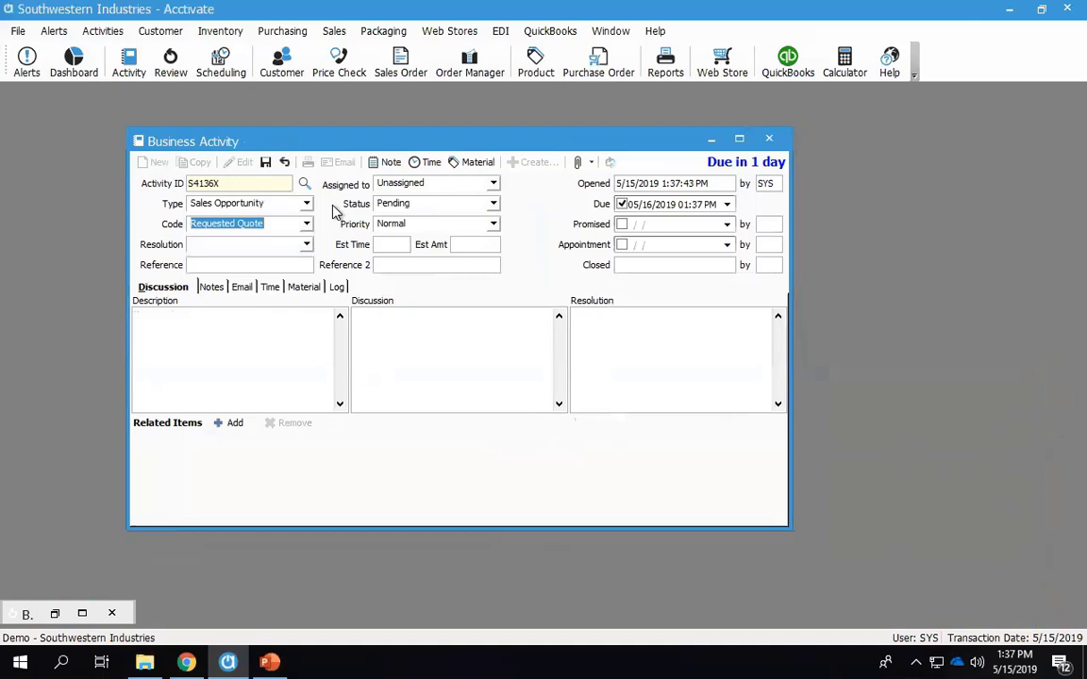
- Add an other contact named "Test" to the new activity's related items
{"action": "left_click", "coordinate": [234, 423]}
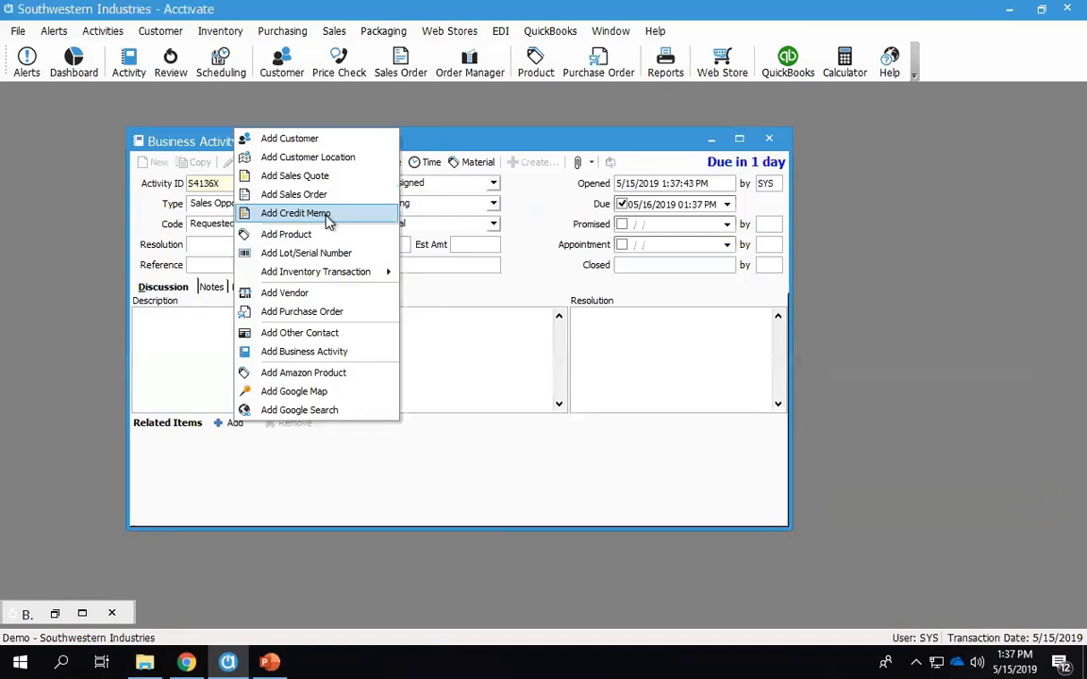
{"action": "left_click", "coordinate": [300, 332]}
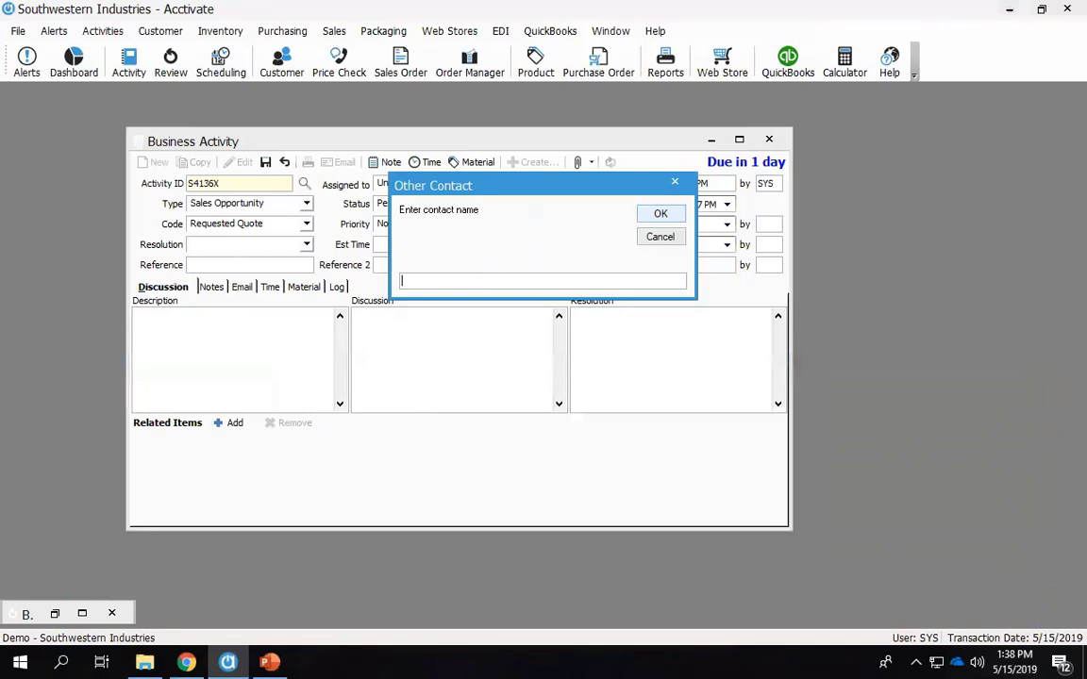
{"action": "left_click", "coordinate": [506, 287]}
{"action": "type", "text": "Test"}
{"action": "left_click", "coordinate": [661, 213]}
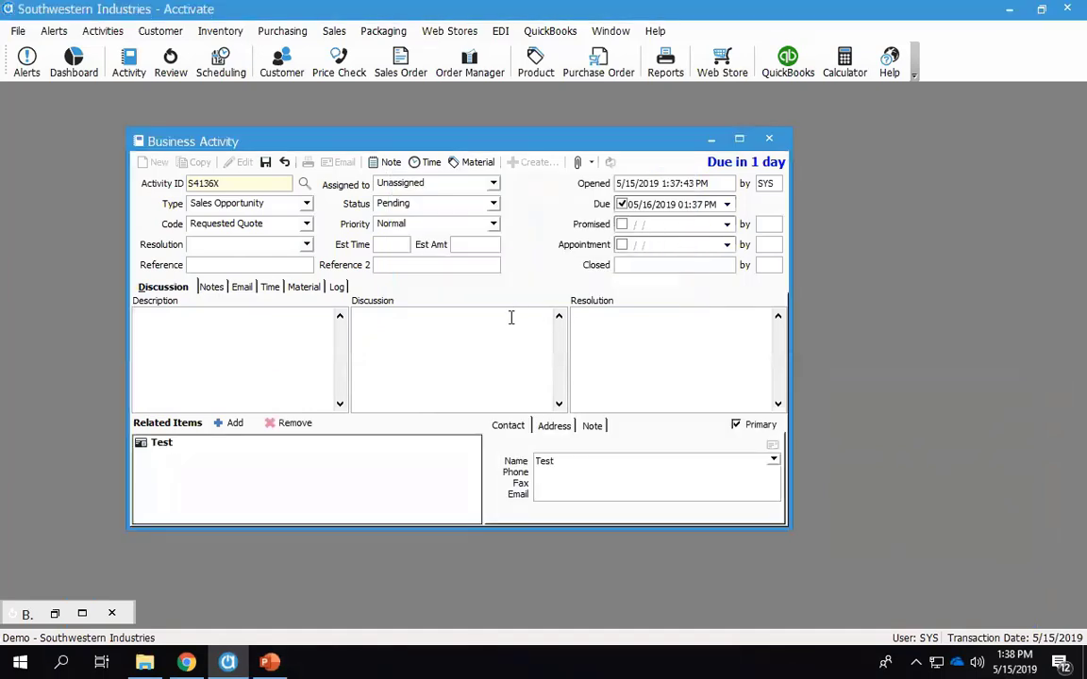
- Check the contact's phone, fax and email fields and save the sales opportunity activity
{"action": "left_click", "coordinate": [550, 472]}
{"action": "left_click", "coordinate": [546, 483]}
{"action": "left_click", "coordinate": [545, 494]}
{"action": "key", "text": "ctrl+s"}
{"action": "left_click", "coordinate": [240, 162]}
{"action": "left_click", "coordinate": [189, 443]}
{"action": "left_click", "coordinate": [266, 162]}
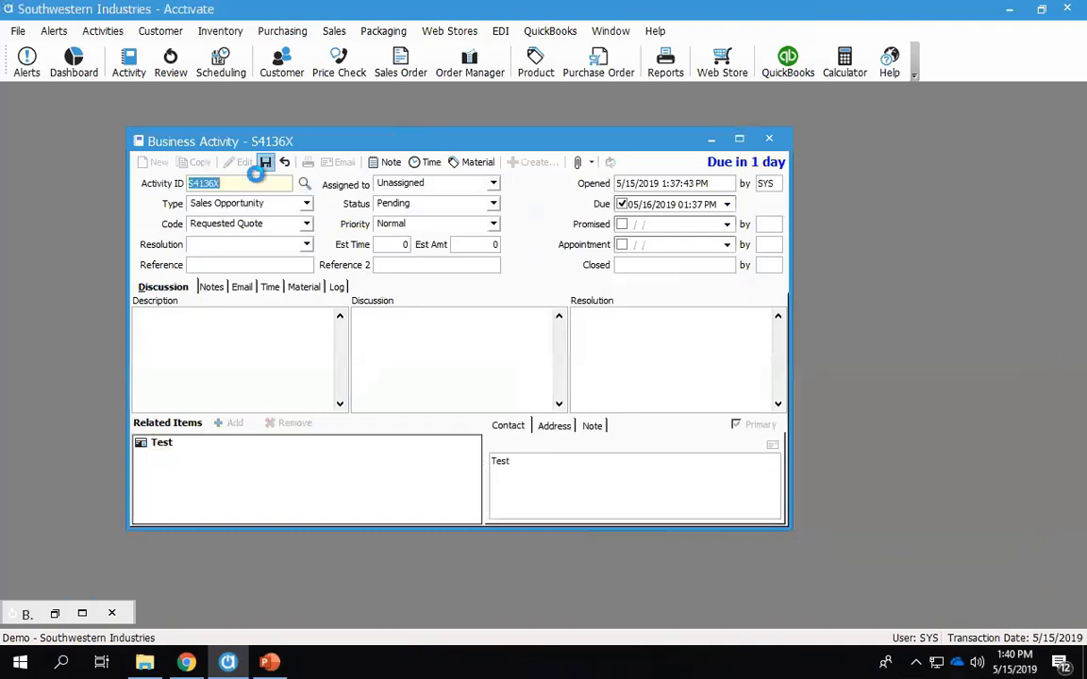
- Convert the Test contact to a customer and check which records can be created from the activity
{"action": "right_click", "coordinate": [156, 445]}
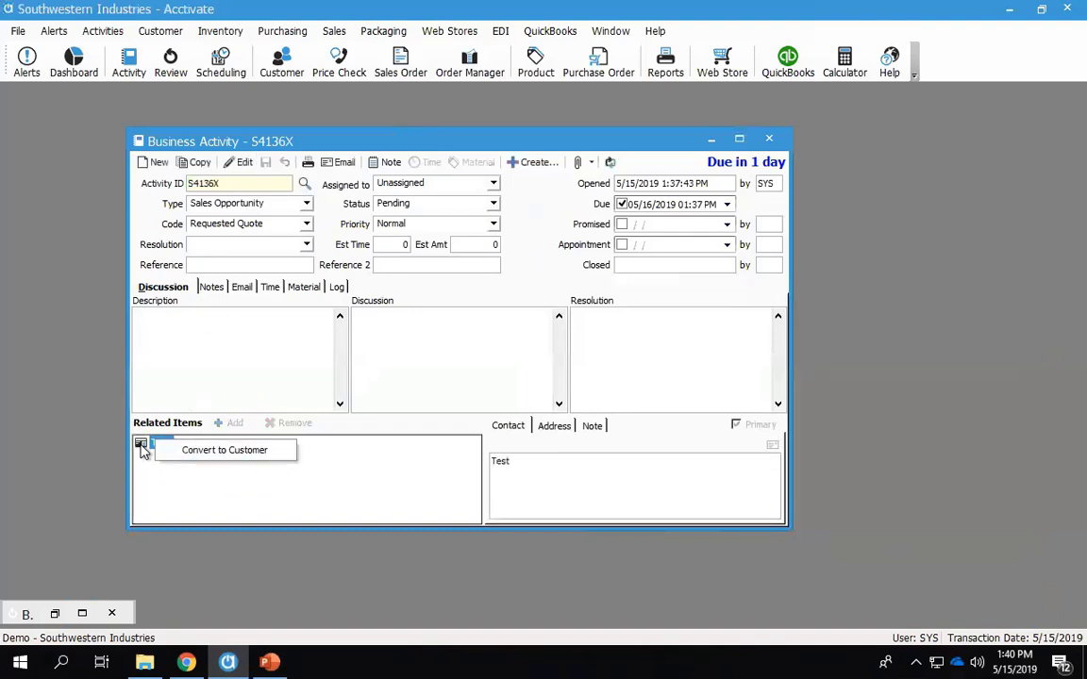
{"action": "left_click", "coordinate": [224, 451]}
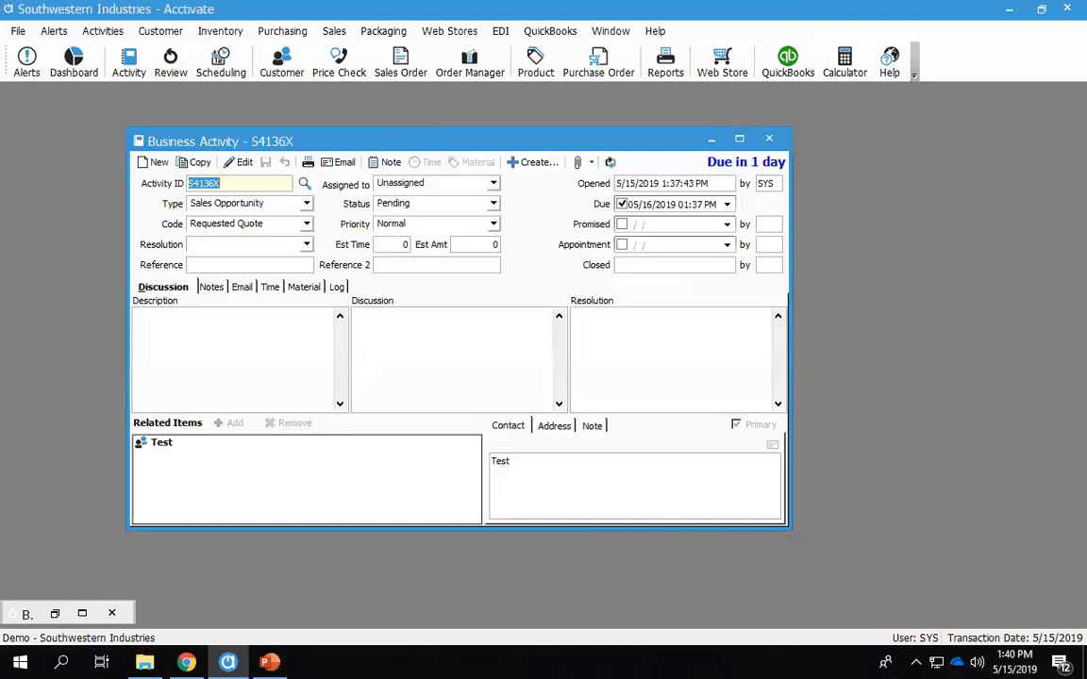
{"action": "left_click", "coordinate": [551, 166]}
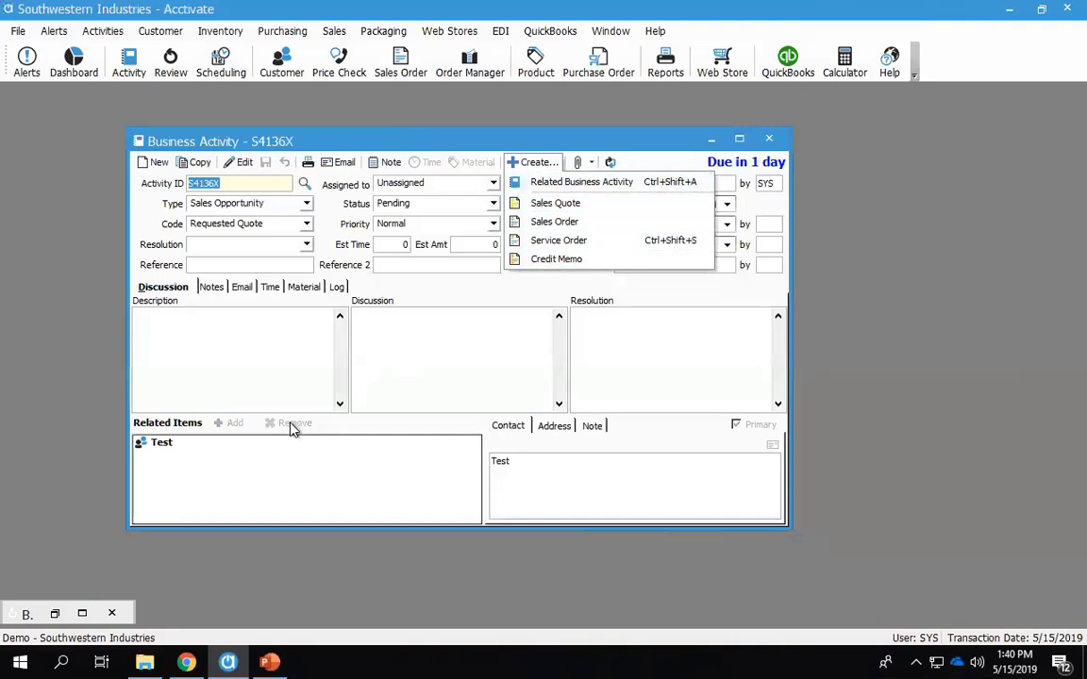
{"action": "left_click", "coordinate": [319, 363]}
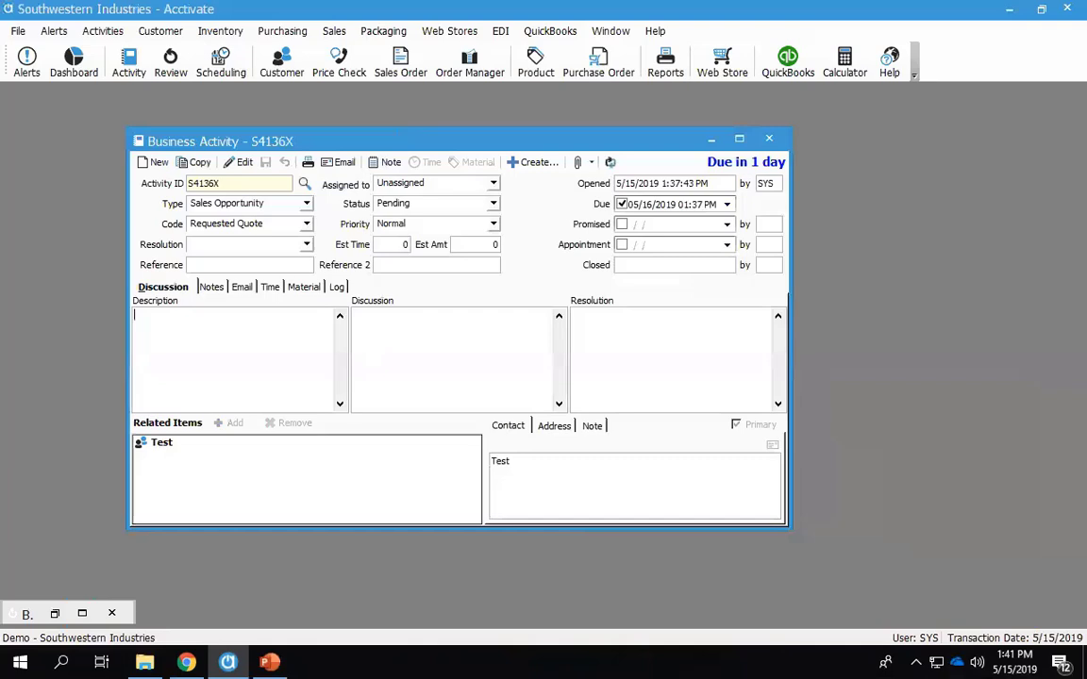
- Open the Test customer record, review its activities and general details beside the originating activity, and close the customer record
{"action": "left_click", "coordinate": [163, 448]}
{"action": "double_click", "coordinate": [158, 444]}
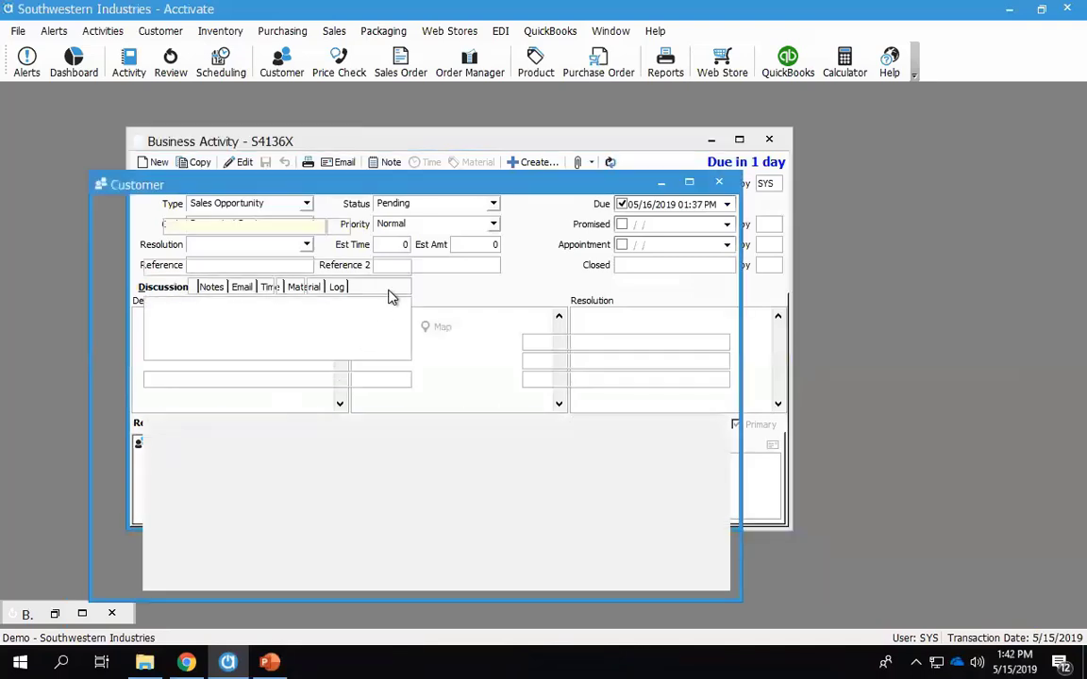
{"action": "left_click", "coordinate": [531, 249]}
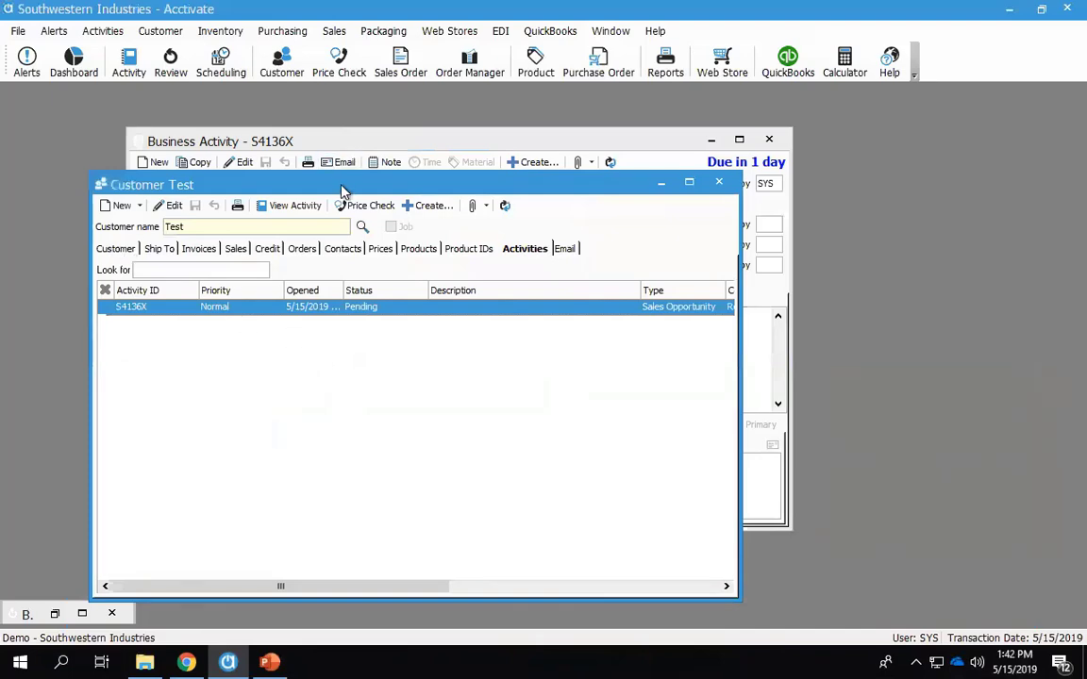
{"action": "left_click_drag", "start_coordinate": [338, 186], "coordinate": [617, 193]}
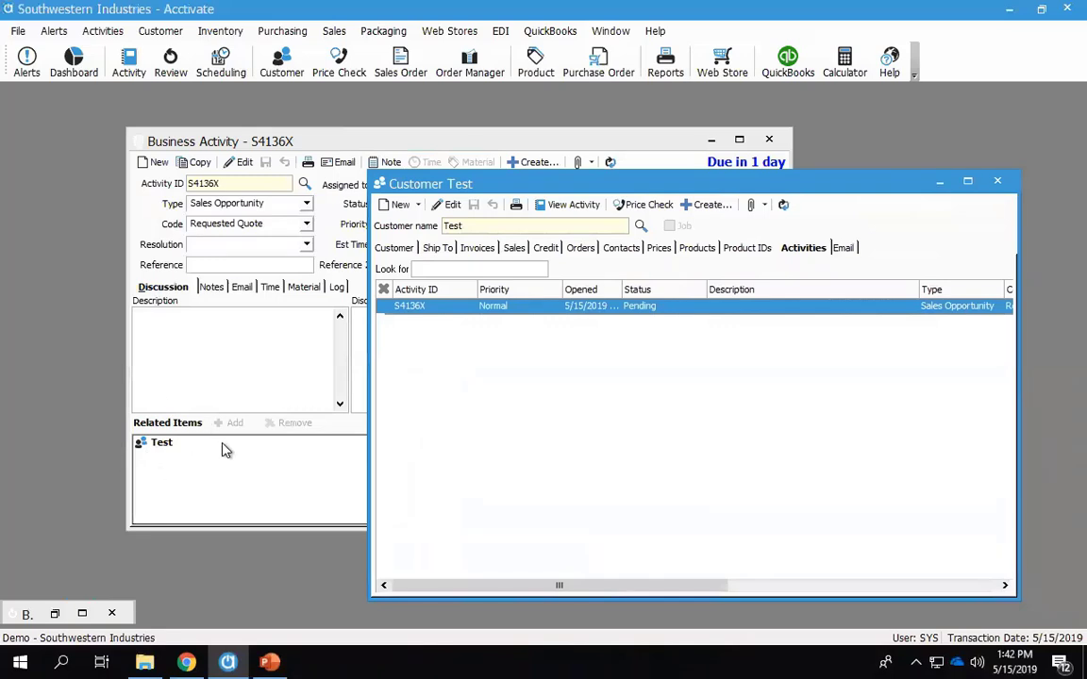
{"action": "left_click", "coordinate": [395, 248]}
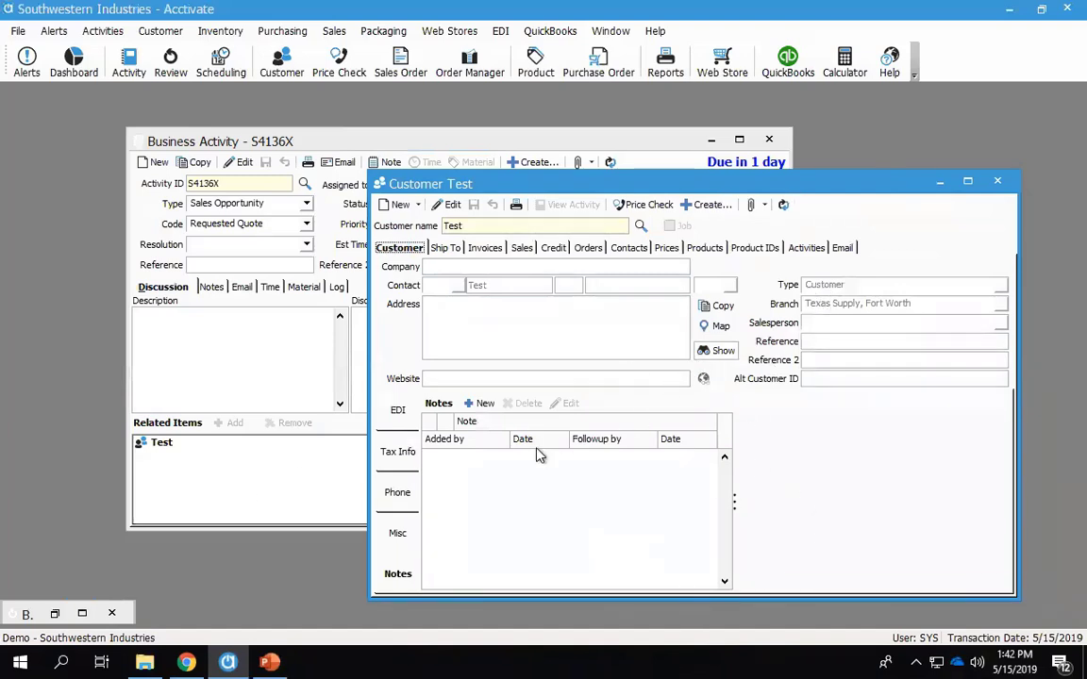
{"action": "left_click", "coordinate": [275, 475]}
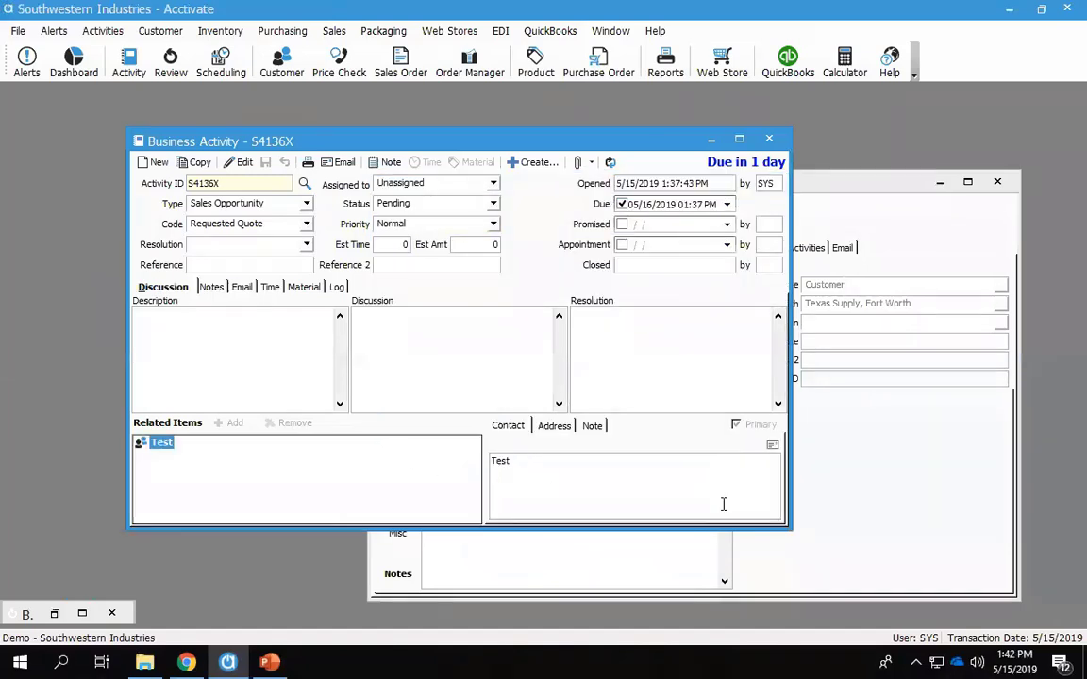
{"action": "left_click", "coordinate": [797, 459]}
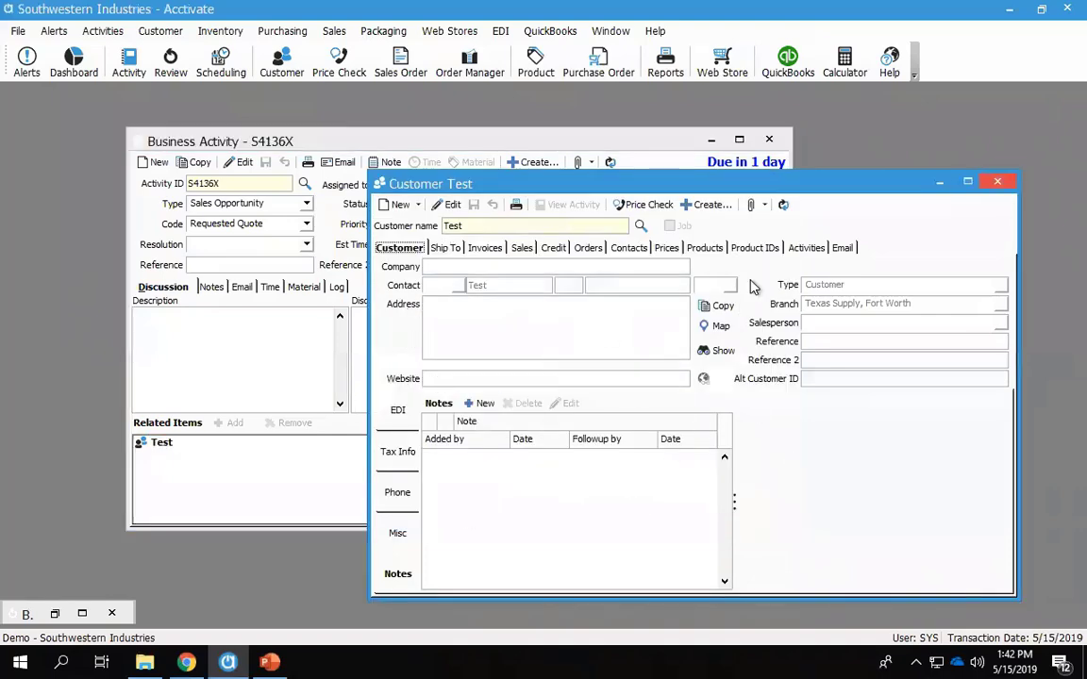
{"action": "left_click", "coordinate": [998, 181]}
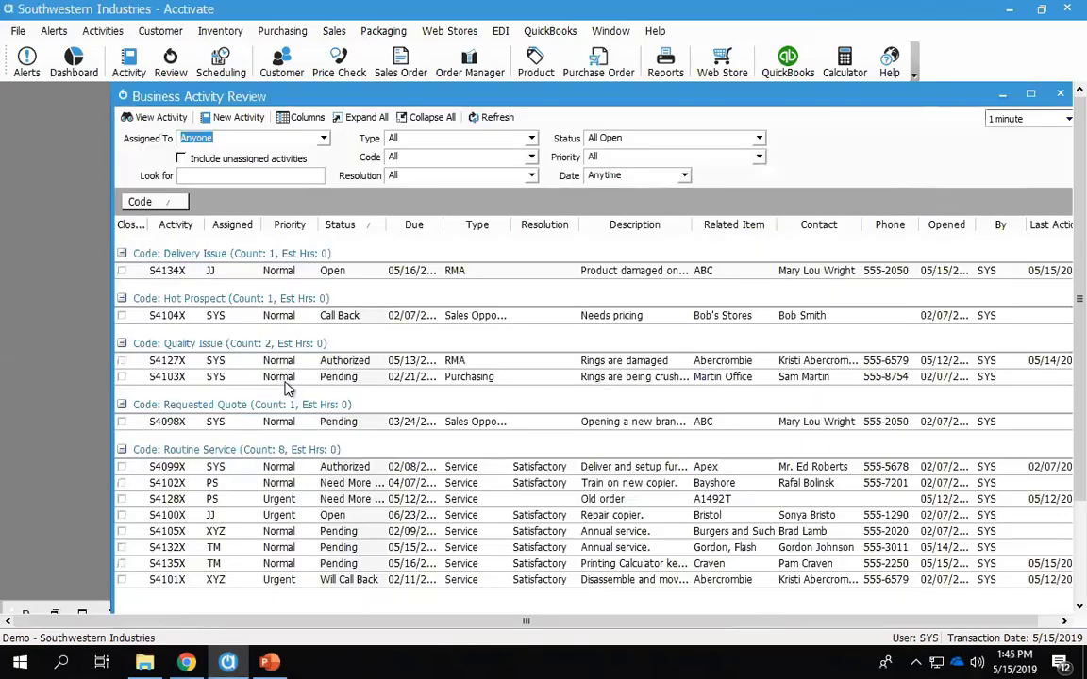
- Open the Configuration Manager, allowing all other open windows to close
{"action": "left_click", "coordinate": [18, 30]}
{"action": "left_click", "coordinate": [83, 123]}
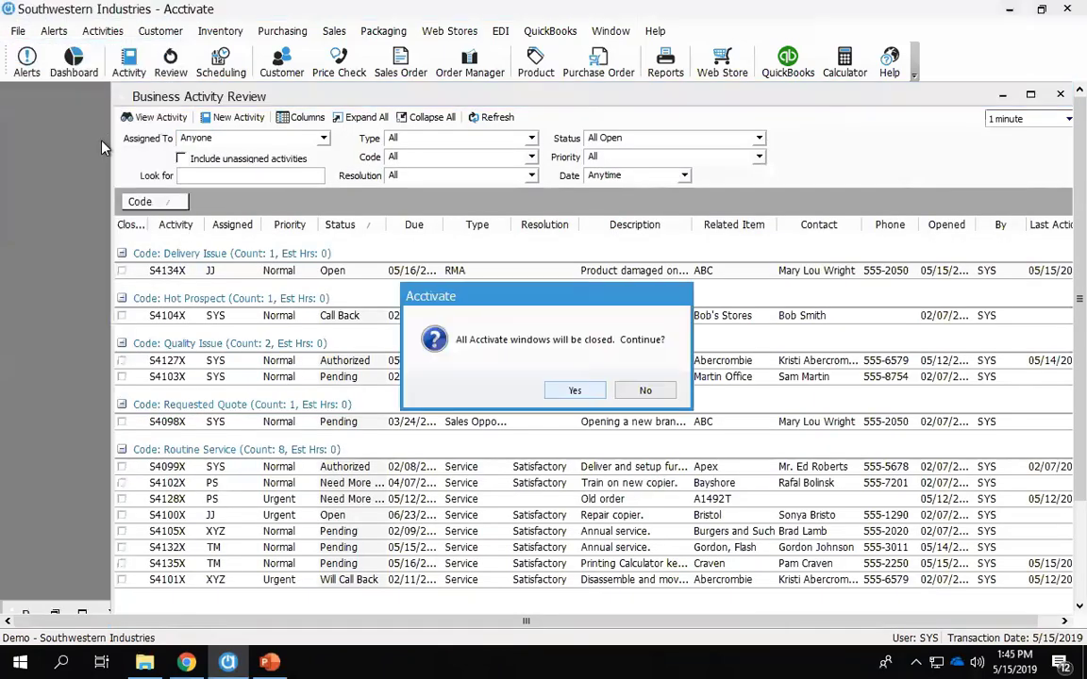
{"action": "left_click", "coordinate": [574, 391]}
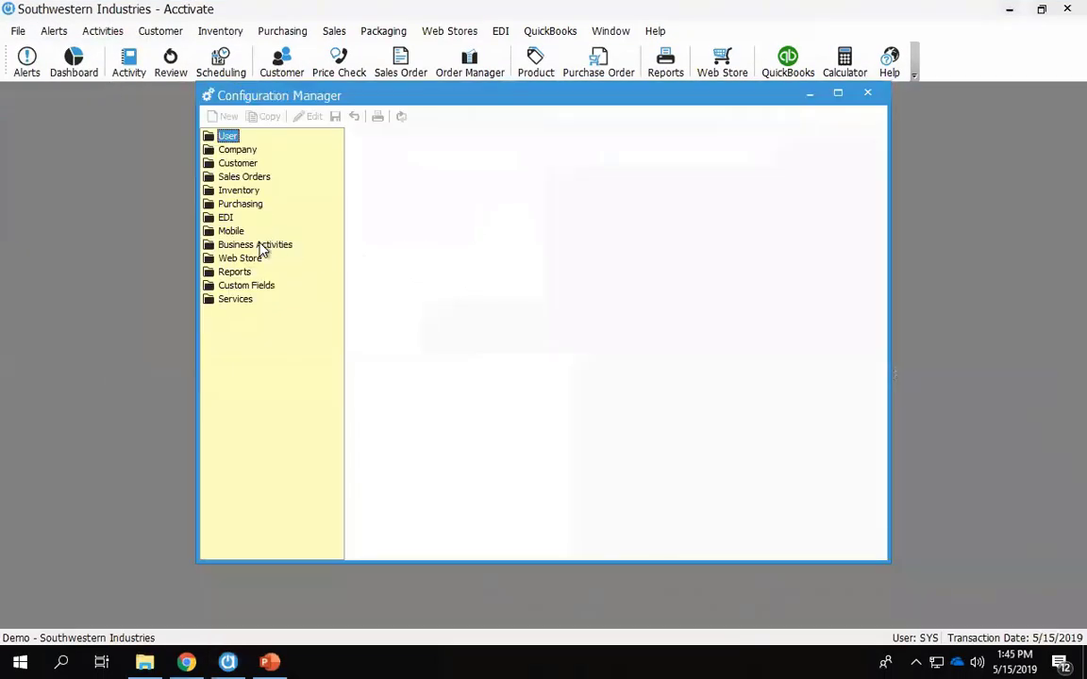
- Open the business activity type configuration and examine the Send Msg setting of the status codes, particularly for Open
{"action": "double_click", "coordinate": [264, 246]}
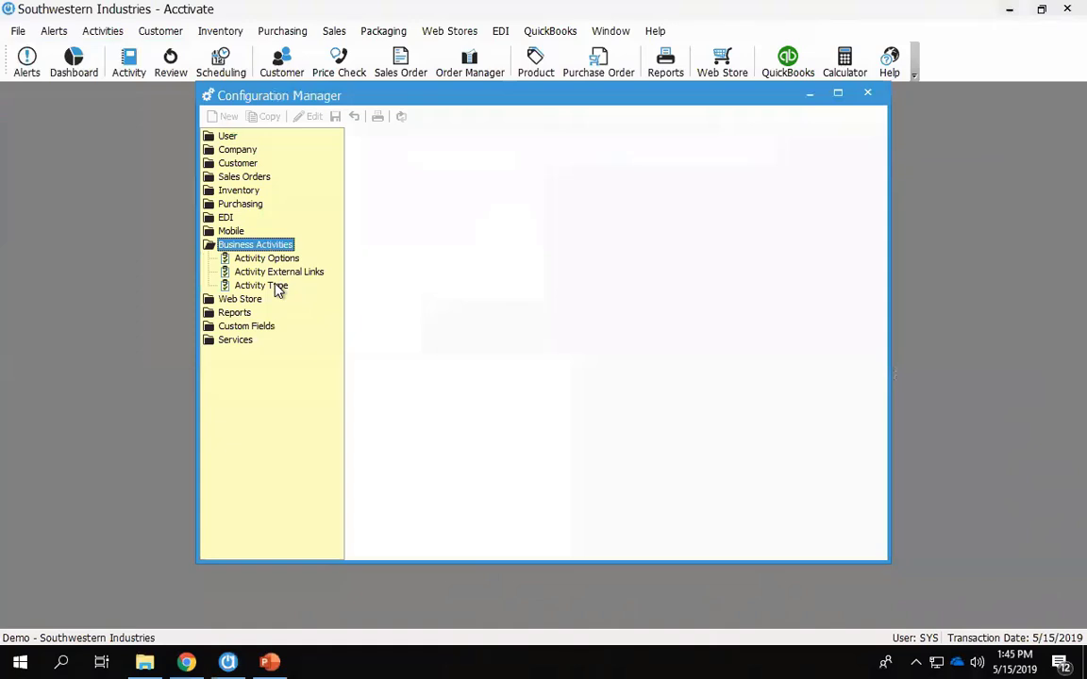
{"action": "left_click", "coordinate": [279, 288]}
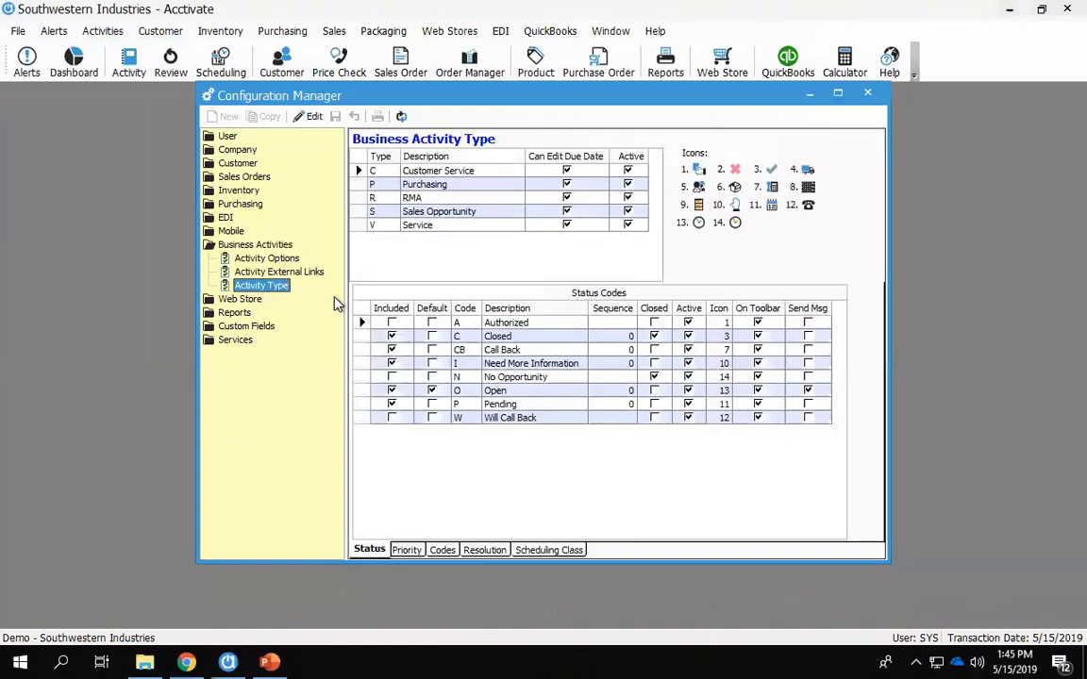
{"action": "left_click", "coordinate": [812, 308]}
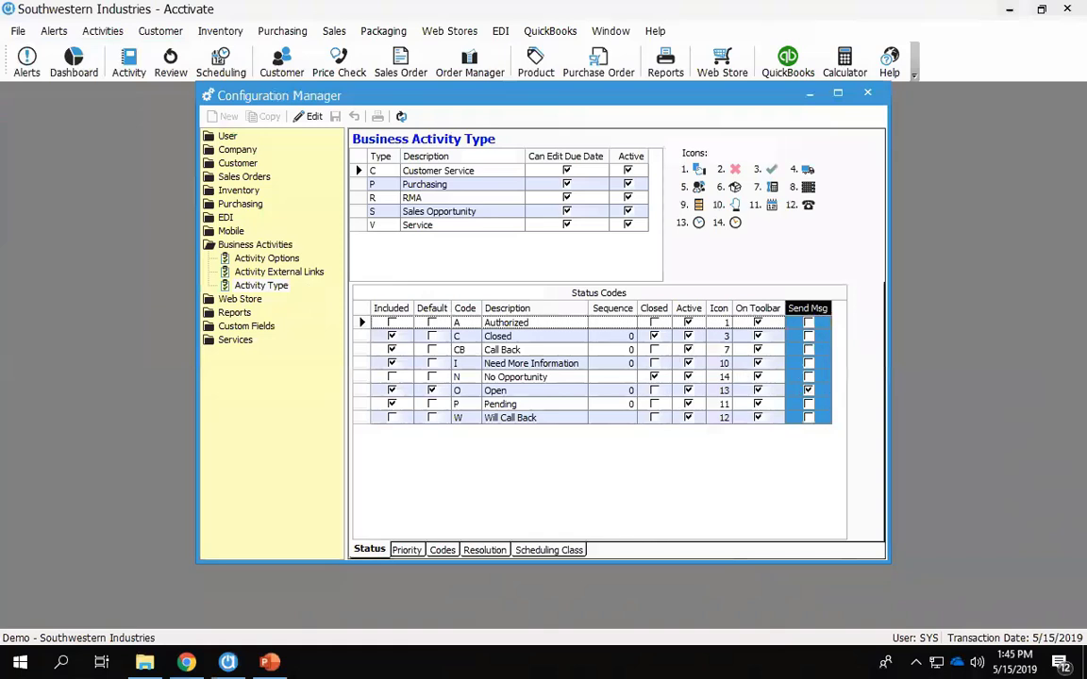
{"action": "left_click", "coordinate": [808, 389]}
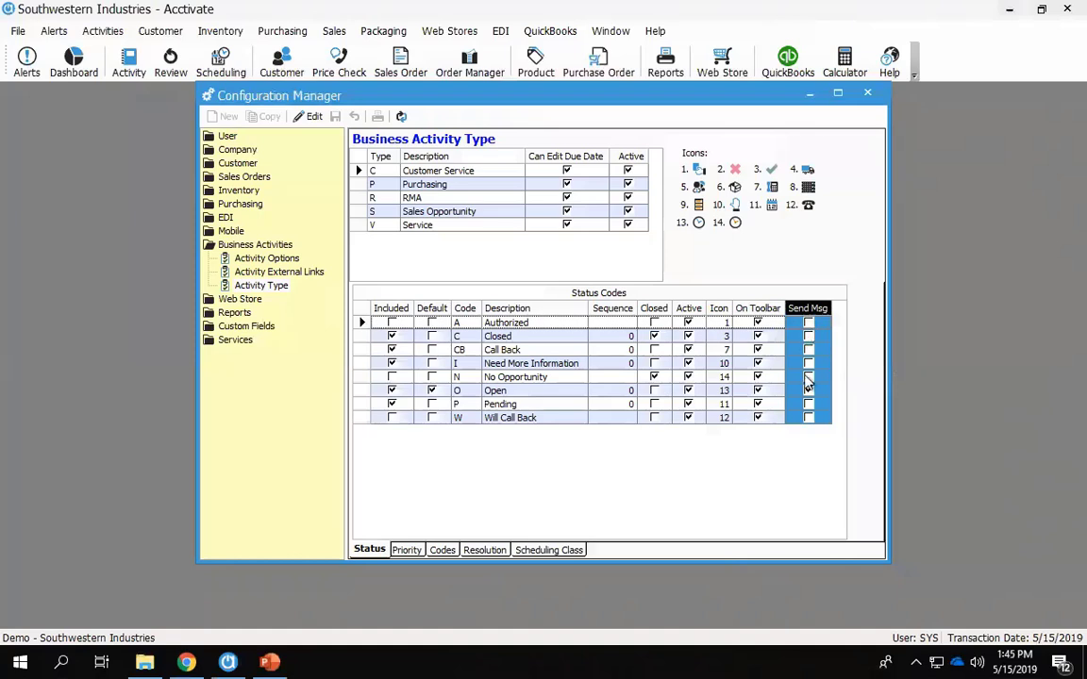
{"action": "left_click", "coordinate": [808, 390]}
- Open the User Information configuration and select the first listed user to review
{"action": "left_click", "coordinate": [229, 137]}
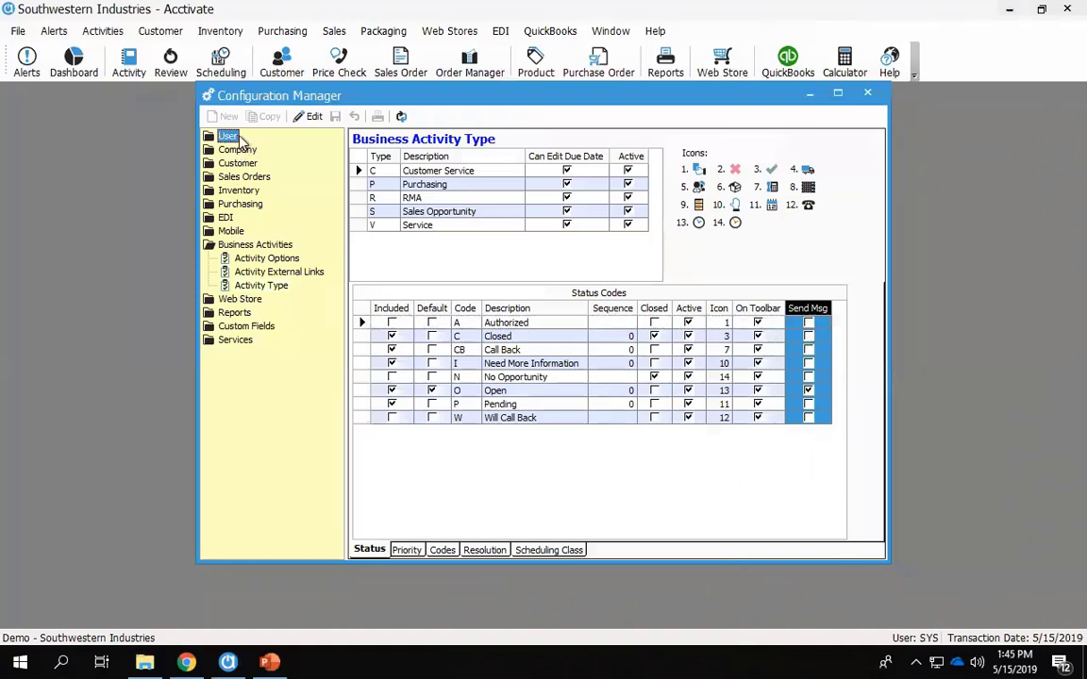
{"action": "left_click", "coordinate": [250, 149]}
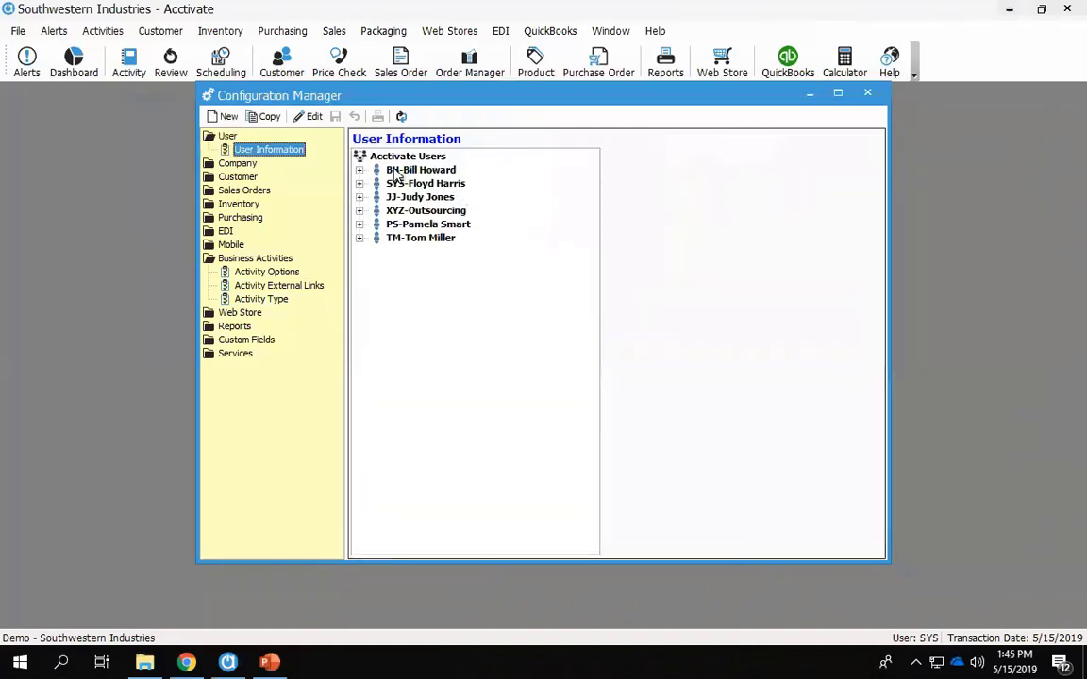
{"action": "left_click", "coordinate": [397, 173]}
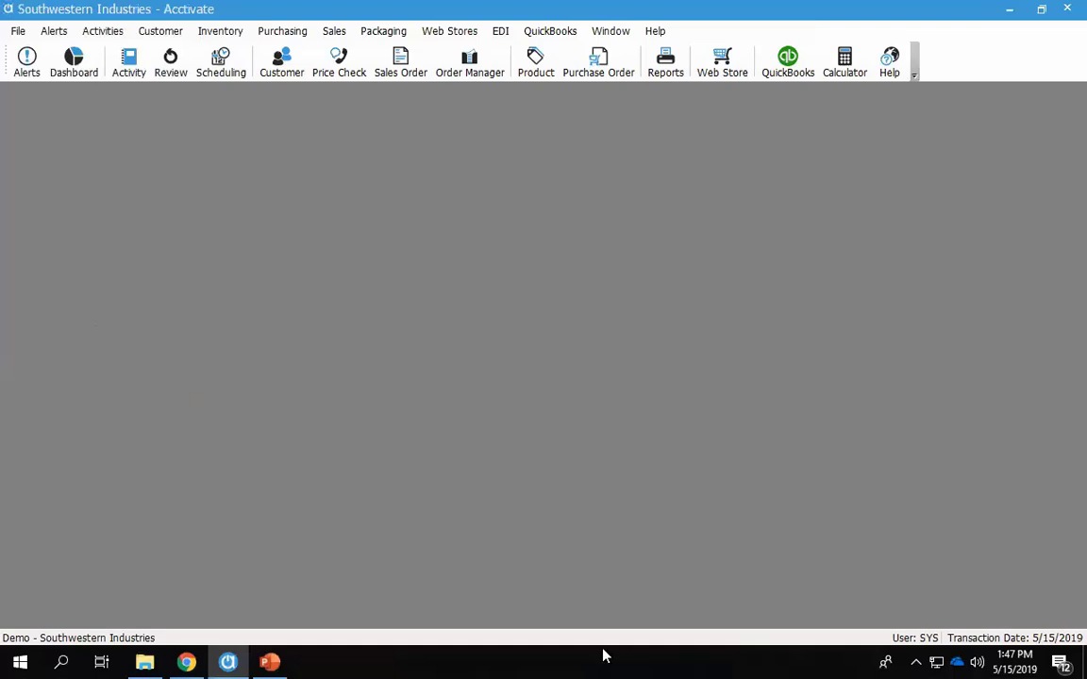
- Switch to the Business Activities Webinar presentation in PowerPoint
{"action": "left_click", "coordinate": [269, 662]}
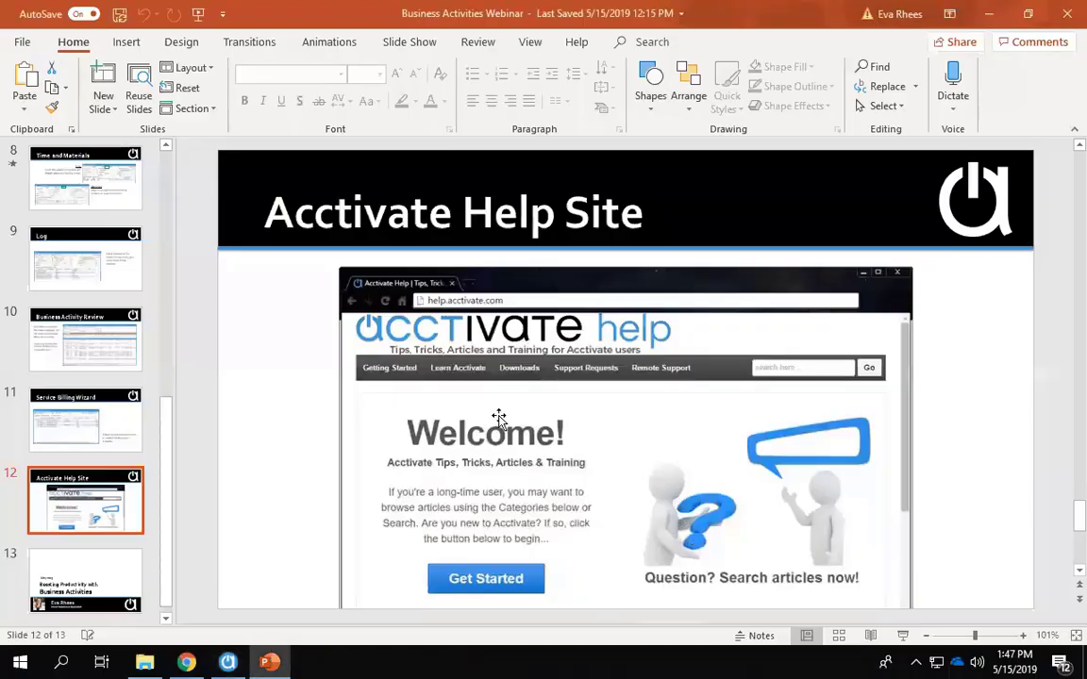